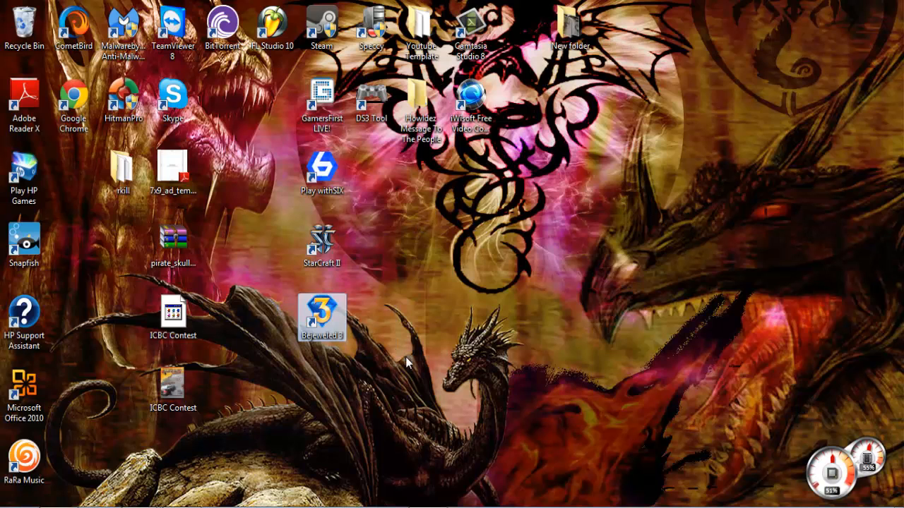
drag(295, 322, 223, 362)
drag(244, 264, 362, 342)
drag(375, 297, 188, 417)
click(216, 369)
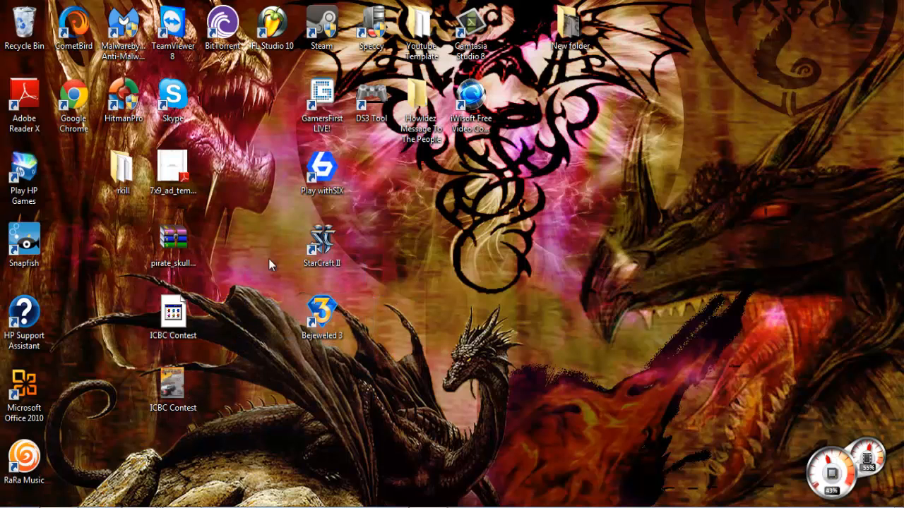
drag(293, 217, 363, 315)
click(363, 315)
drag(292, 241, 358, 355)
click(358, 354)
drag(130, 295, 255, 412)
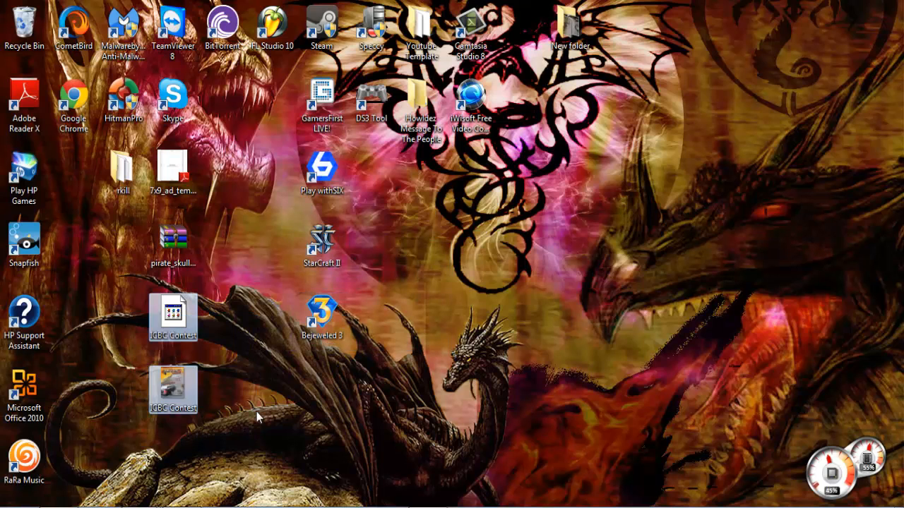
click(117, 339)
drag(117, 328, 241, 415)
drag(127, 304, 235, 439)
click(100, 261)
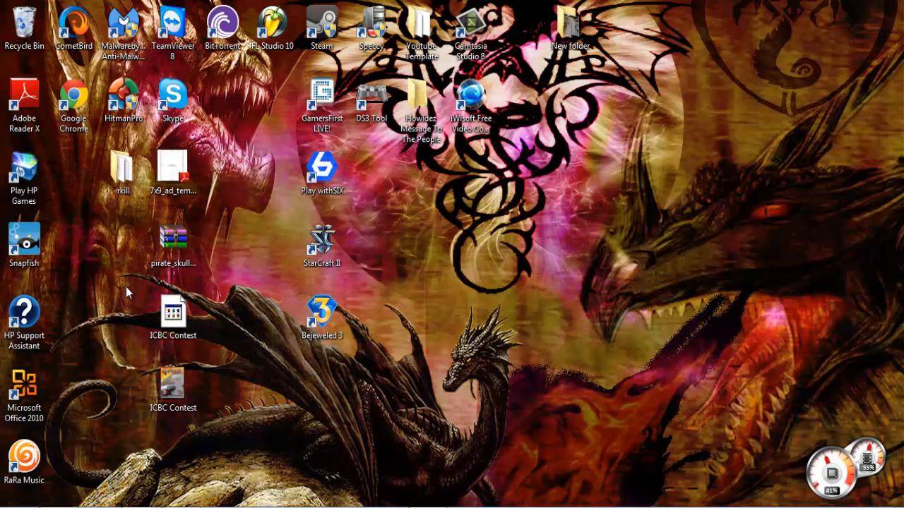
drag(133, 297, 277, 454)
click(140, 304)
click(279, 456)
drag(226, 292, 436, 342)
click(250, 344)
drag(82, 302, 246, 397)
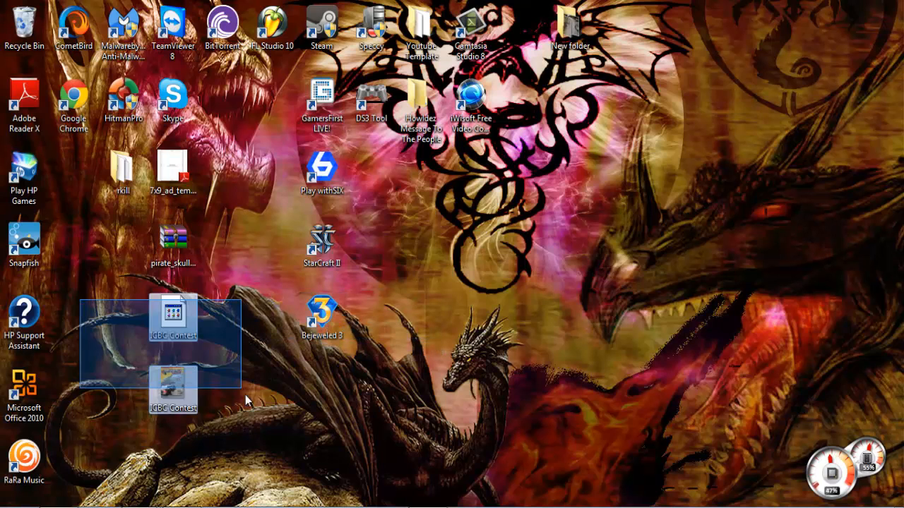
click(415, 387)
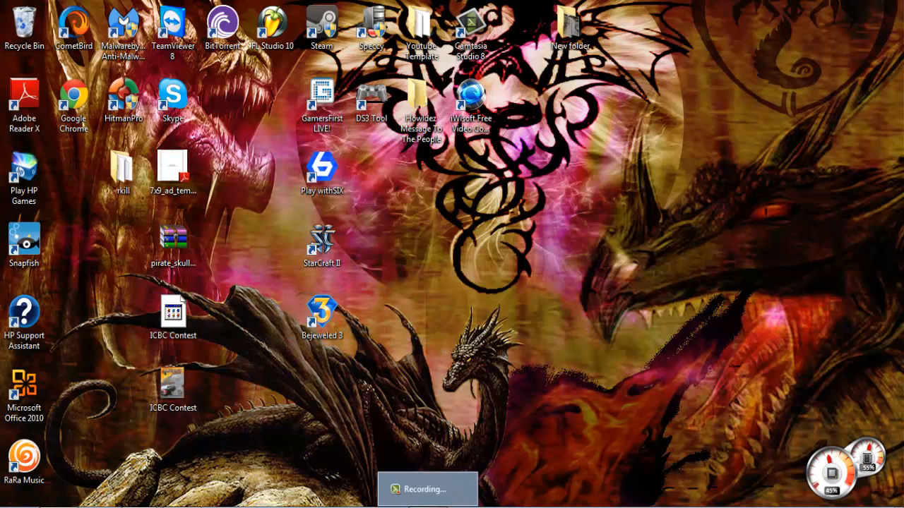
- Bring up the Camtasia Recorder window and reposition it over the lower part of the desktop
click(428, 505)
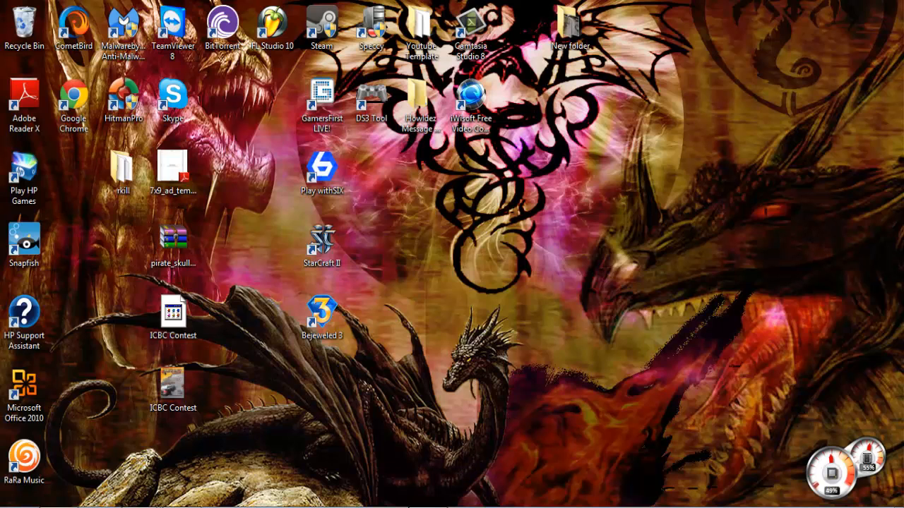
drag(478, 331, 673, 274)
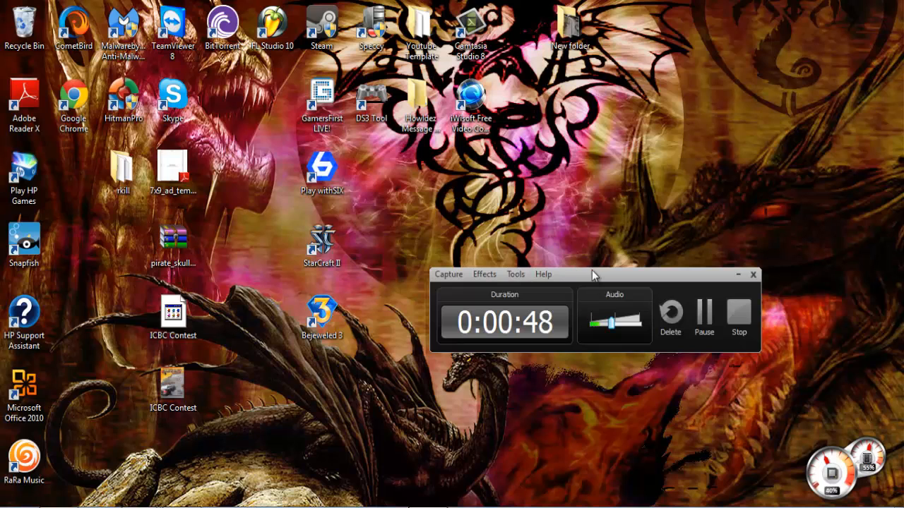
drag(592, 276, 416, 434)
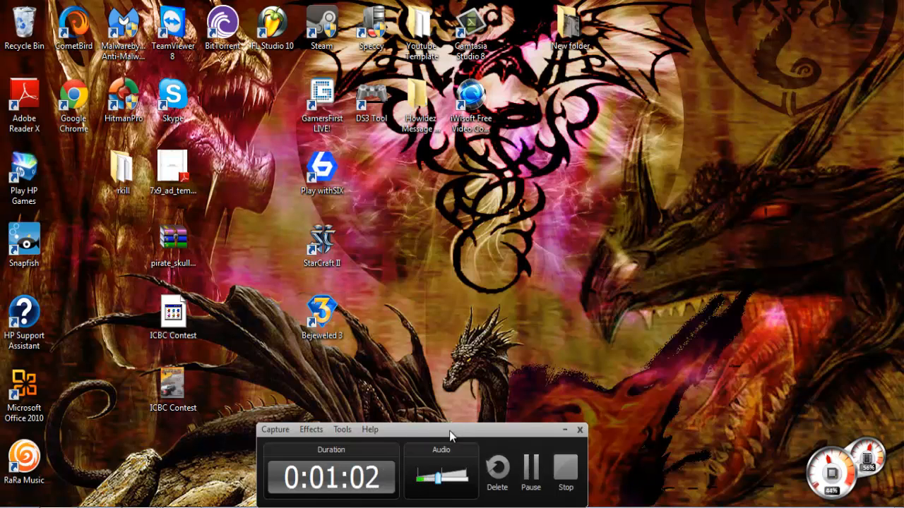
drag(452, 430, 582, 411)
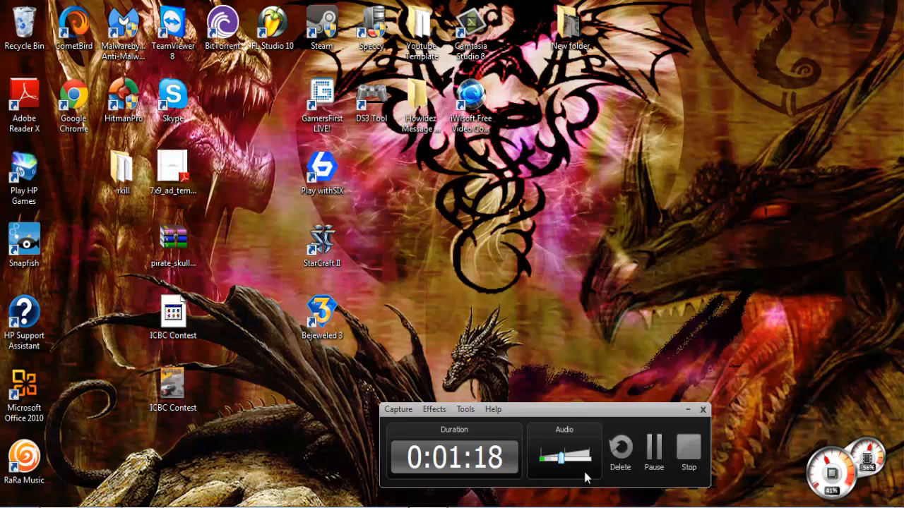
- Raise the recorder's audio input level slightly and move the recorder window to the middle of the desktop
mouse_move(564, 461)
mouse_down()
mouse_move(573, 460)
mouse_move(540, 463)
mouse_move(578, 461)
mouse_move(571, 470)
mouse_up()
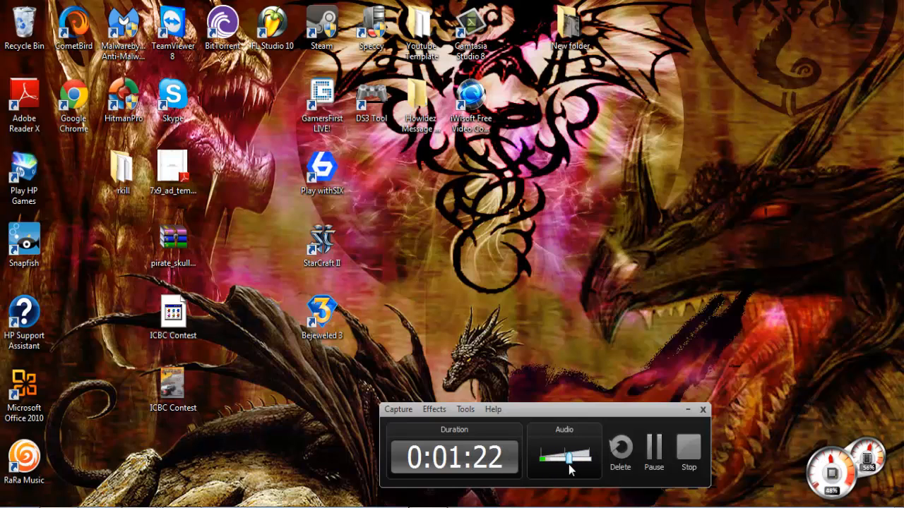
drag(574, 421, 639, 225)
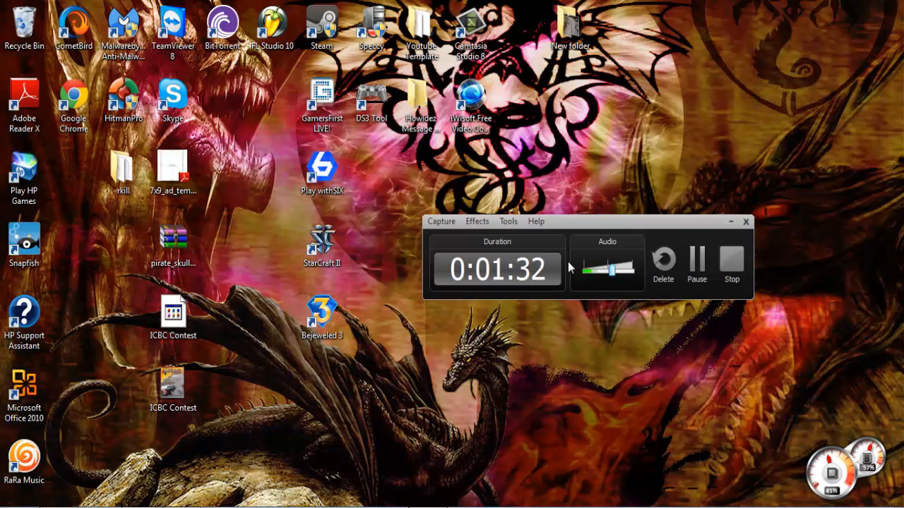
drag(591, 221, 539, 338)
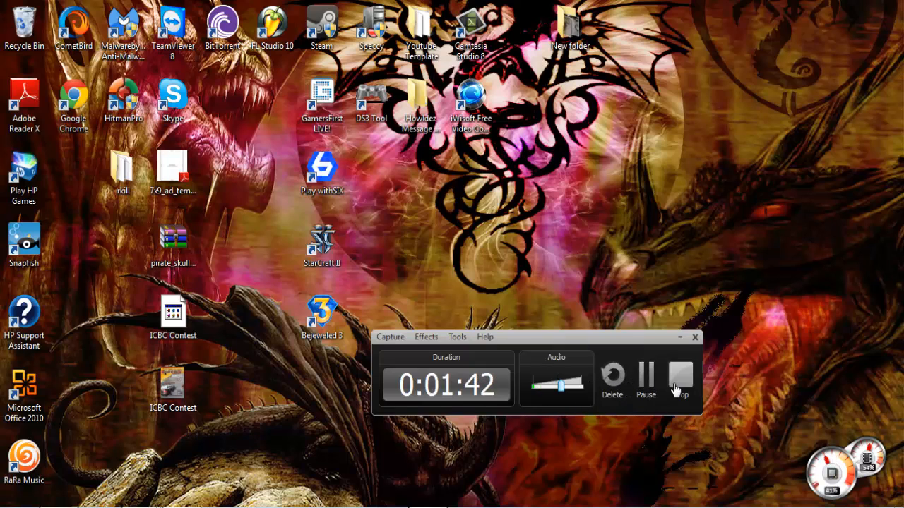
- Examine the recorder's capture, effects, tools and help options
click(388, 337)
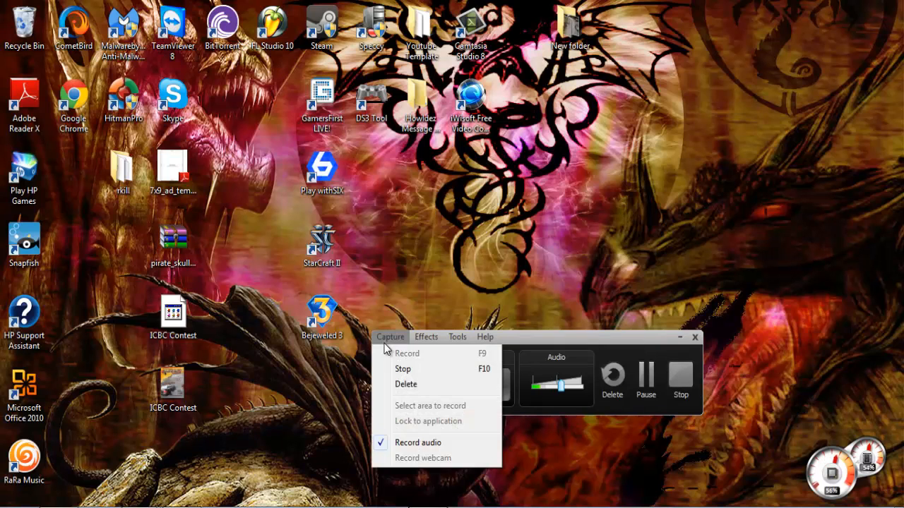
mouse_move(423, 346)
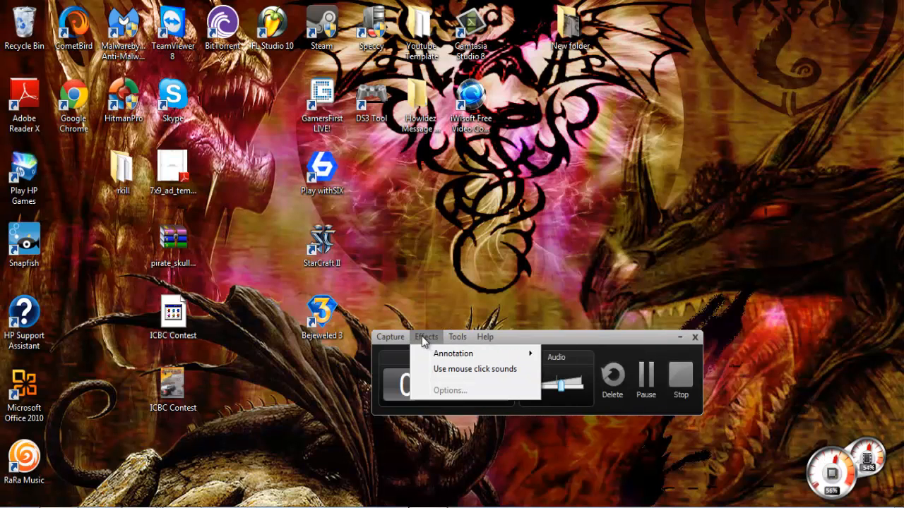
mouse_move(469, 352)
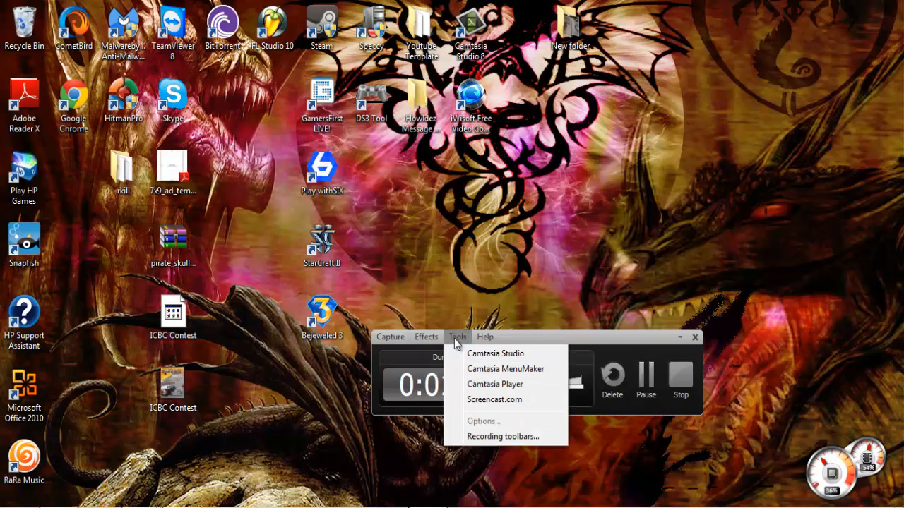
mouse_move(486, 336)
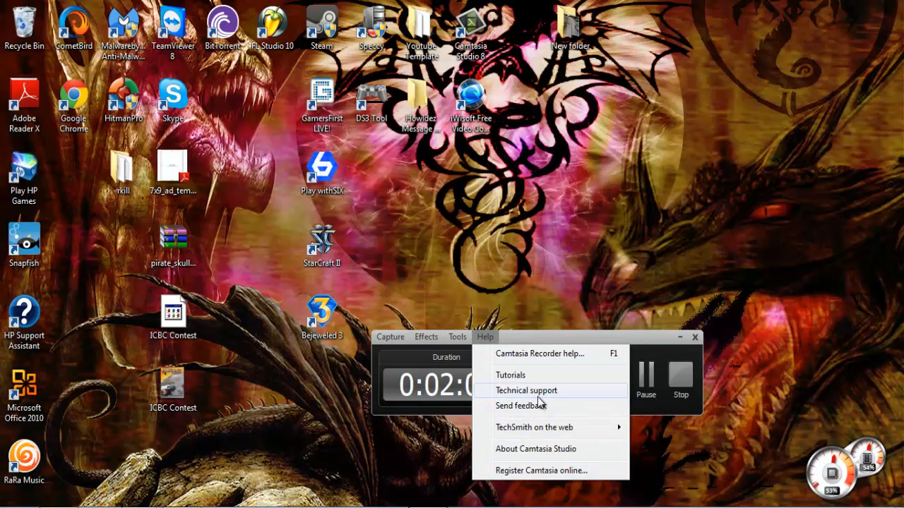
click(579, 339)
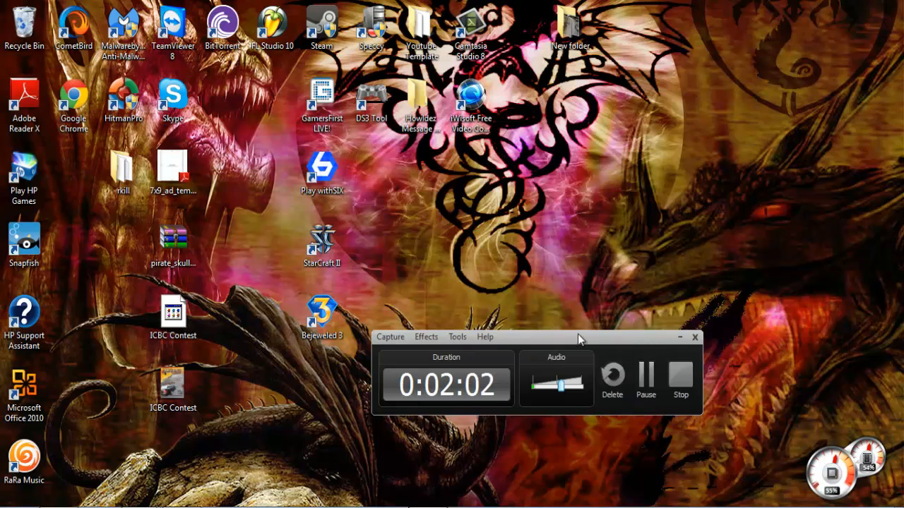
- Move the recorder window slightly aside and minimize it while the recording keeps running
drag(579, 339, 634, 330)
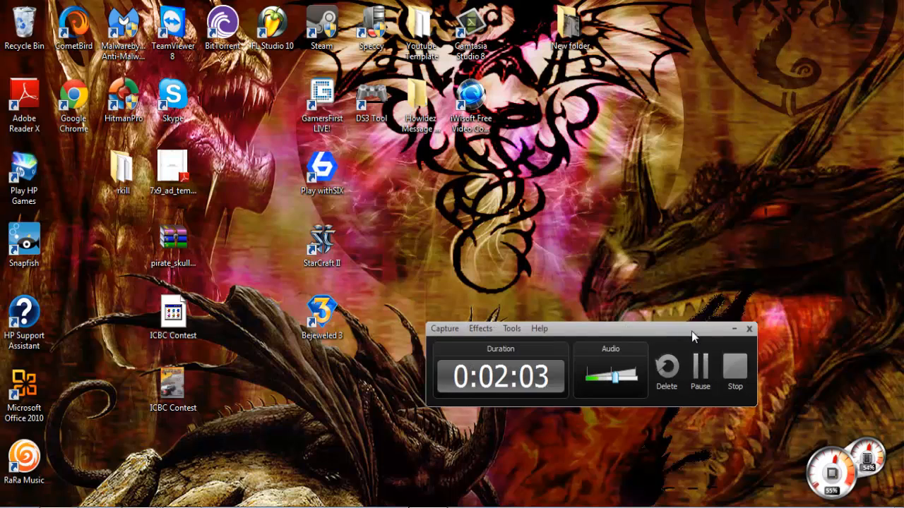
click(736, 330)
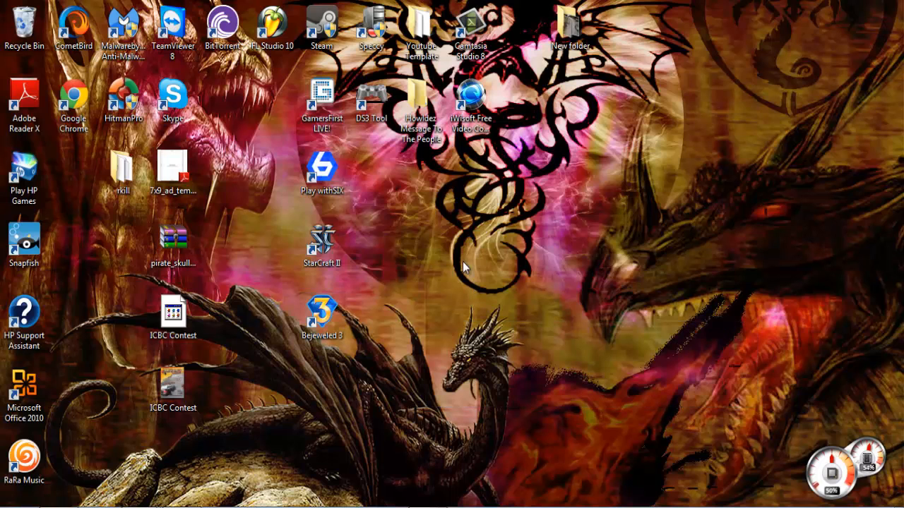
drag(258, 225, 367, 348)
click(427, 373)
drag(271, 233, 496, 387)
click(496, 388)
drag(250, 228, 430, 346)
click(430, 351)
drag(236, 212, 430, 347)
click(429, 347)
drag(268, 235, 525, 378)
click(525, 378)
drag(271, 222, 436, 349)
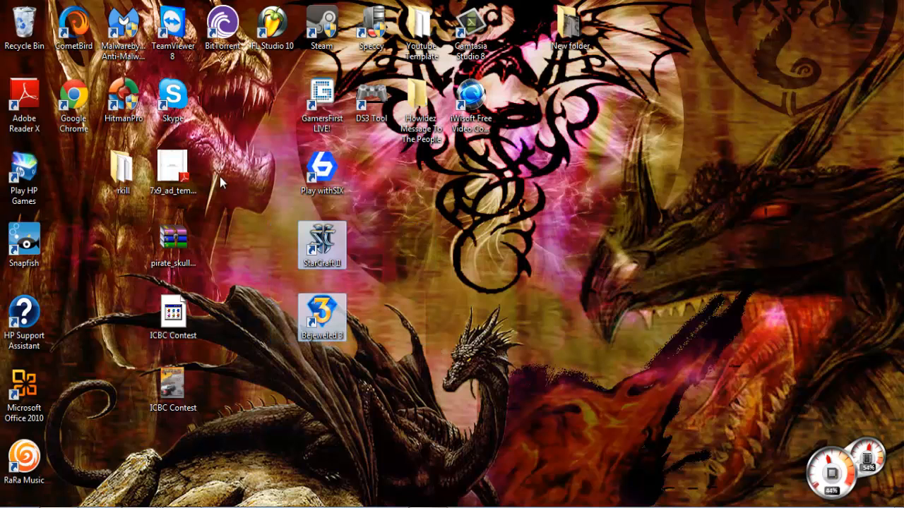
click(246, 204)
drag(283, 229, 388, 321)
click(369, 312)
drag(315, 242, 300, 237)
click(509, 302)
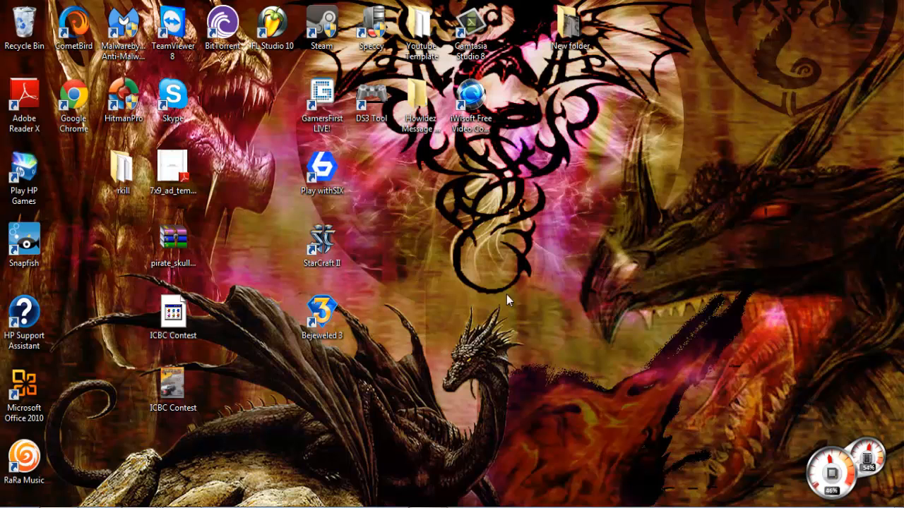
drag(616, 206, 509, 288)
drag(435, 334, 559, 204)
drag(559, 205, 553, 297)
drag(415, 299, 645, 418)
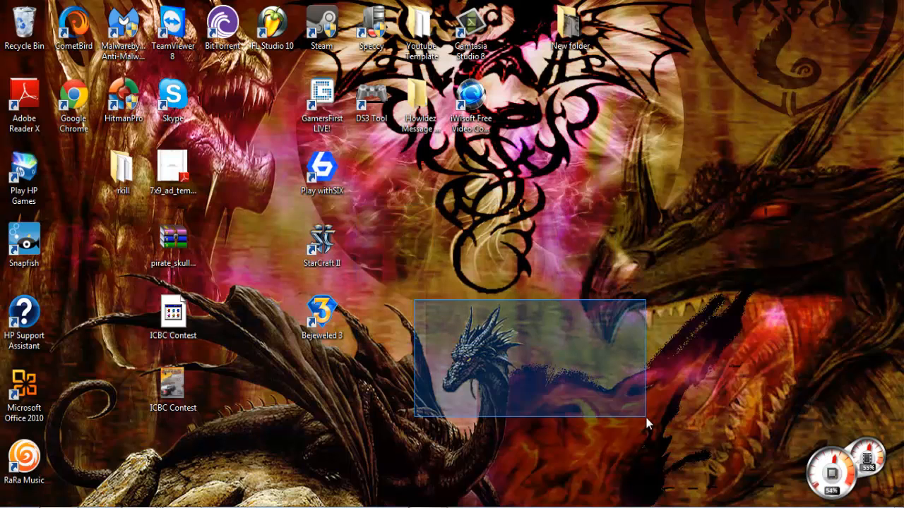
drag(417, 305, 555, 410)
drag(417, 318, 591, 408)
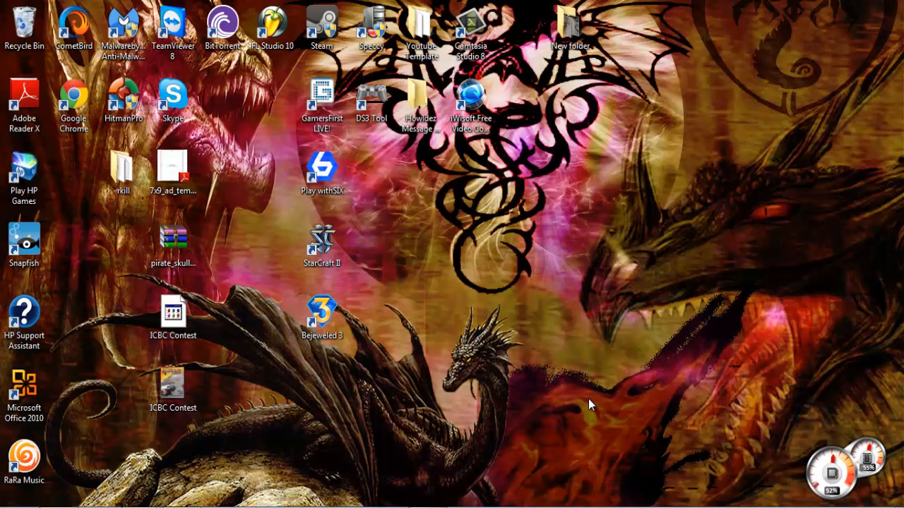
drag(415, 273, 547, 409)
drag(445, 277, 559, 452)
drag(414, 299, 532, 423)
drag(411, 241, 544, 443)
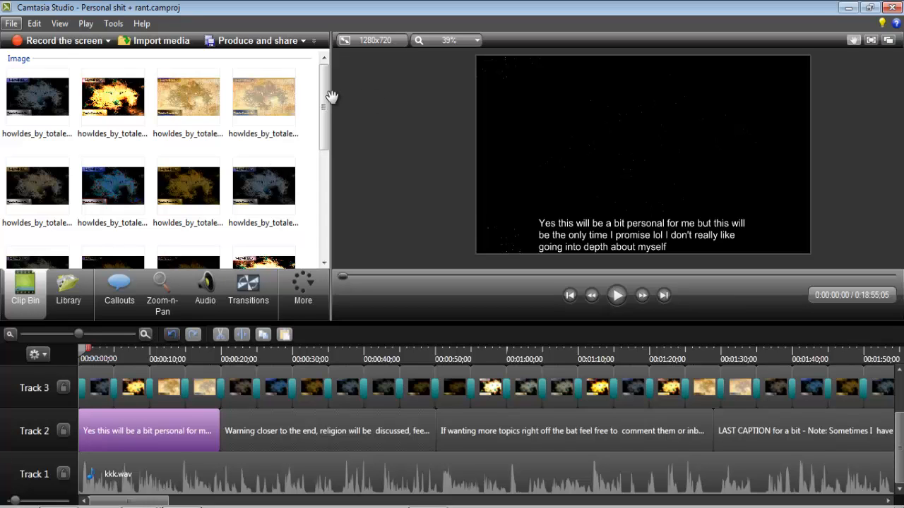
- Examine Camtasia Studio's commands for opening, saving, exporting and producing projects, importing media, recent recordings and the library
drag(323, 103, 338, 38)
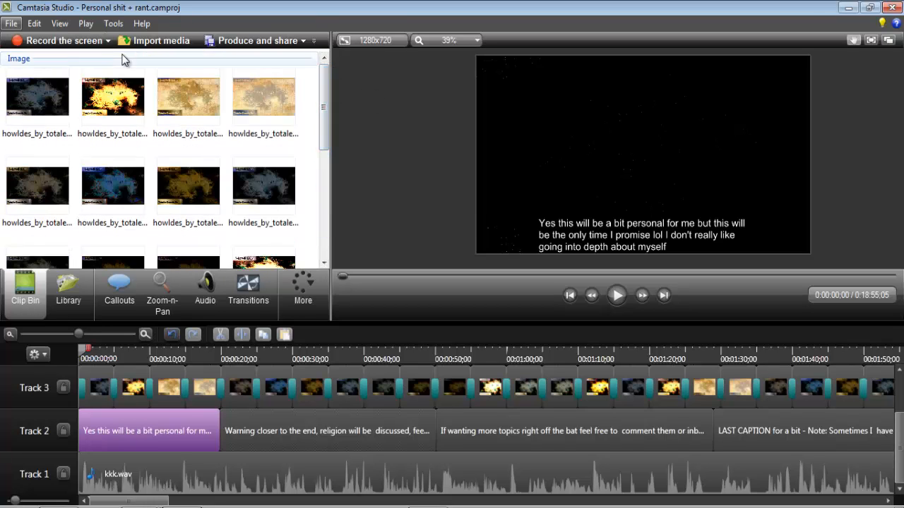
click(17, 25)
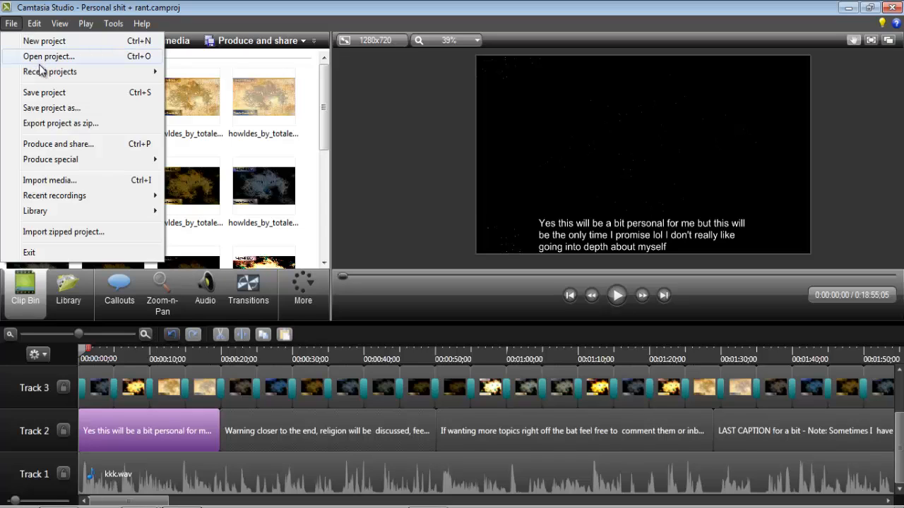
mouse_move(47, 74)
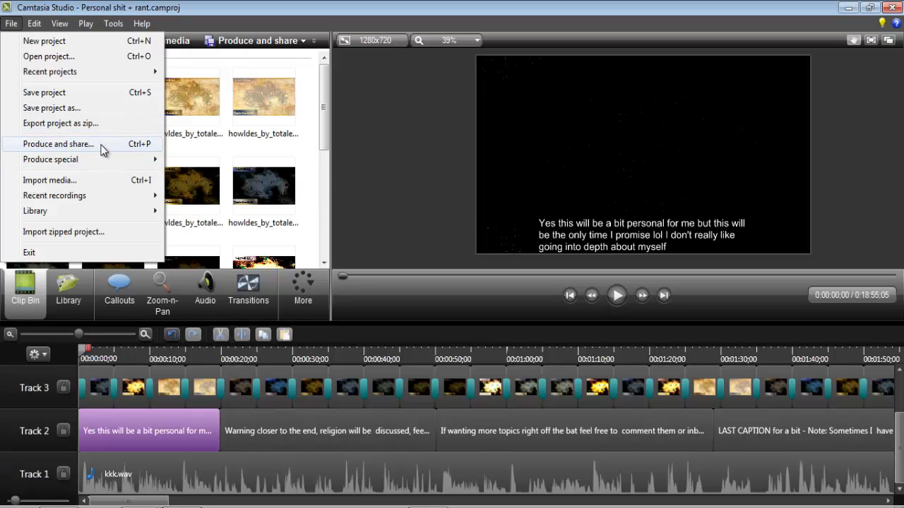
mouse_move(111, 170)
mouse_move(113, 154)
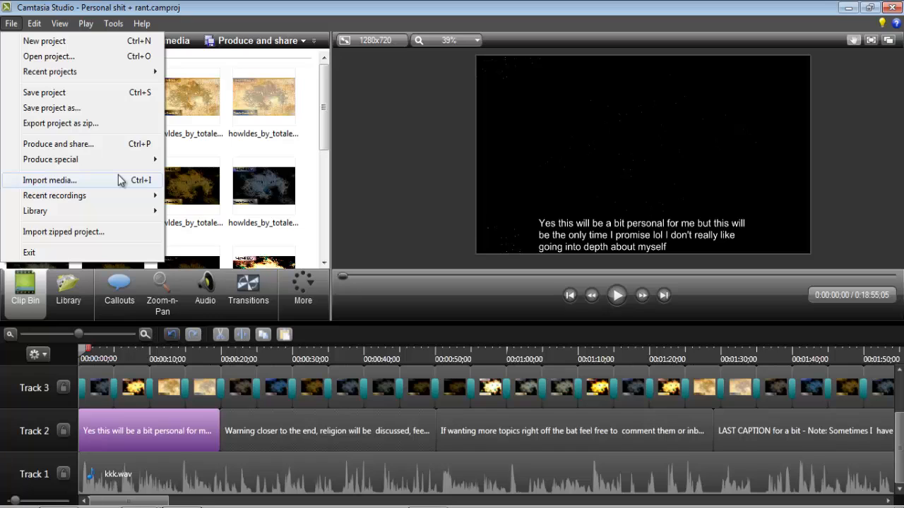
mouse_move(120, 197)
mouse_move(134, 73)
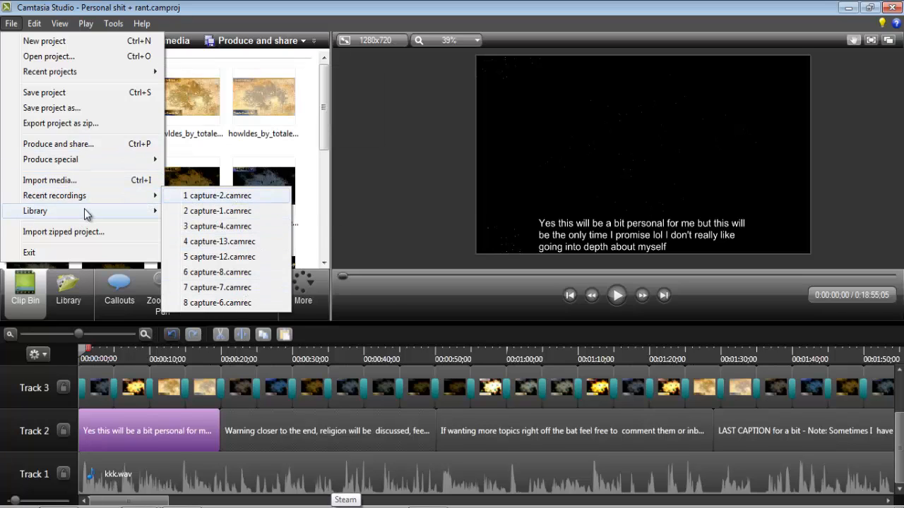
mouse_move(84, 212)
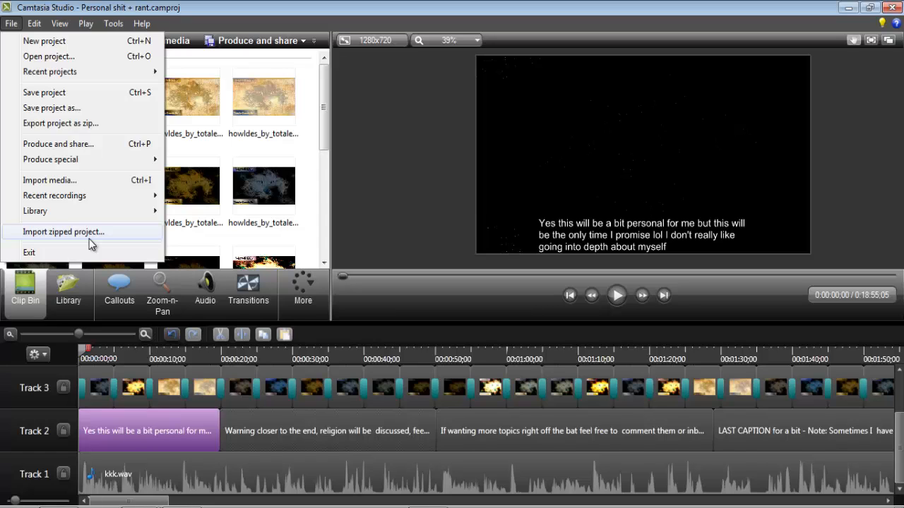
click(306, 174)
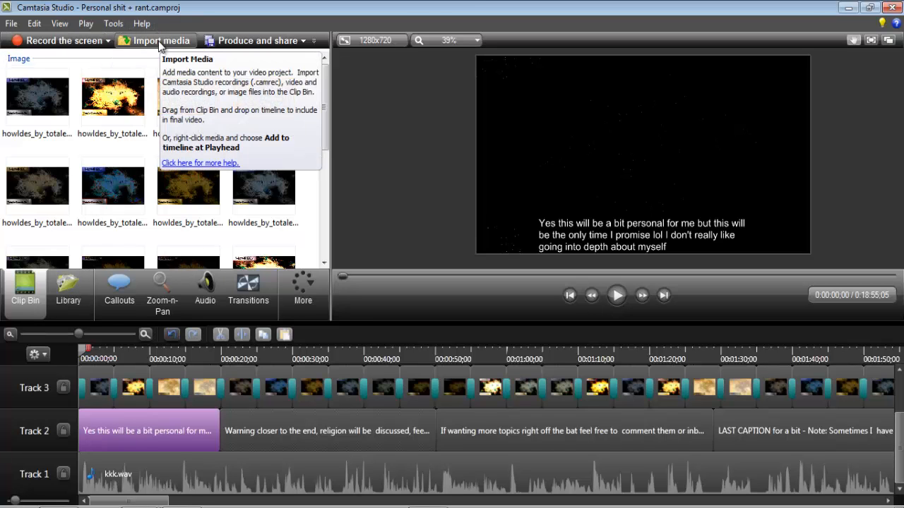
- Examine the timeline editing commands, including the caption, marker and SmartFocus options
click(37, 24)
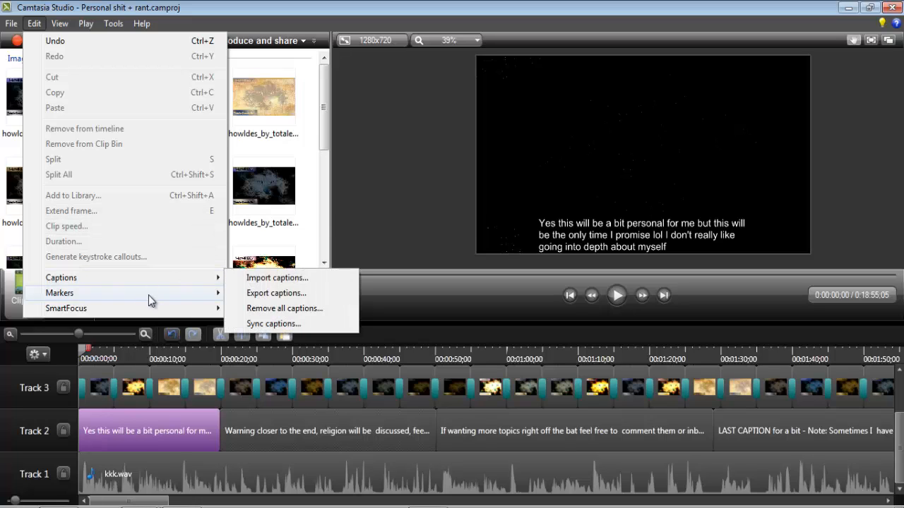
click(362, 310)
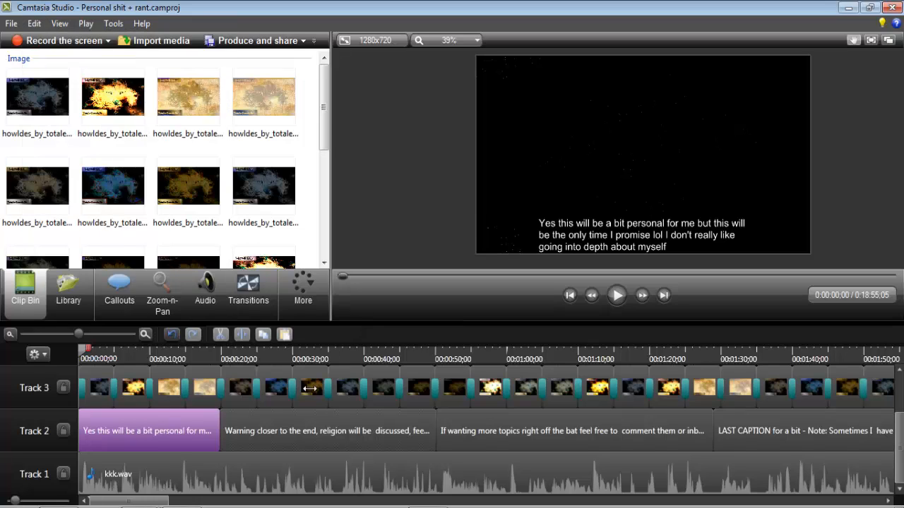
- Select the fourth image clip on Track 3 and try to extend its end edge
click(219, 372)
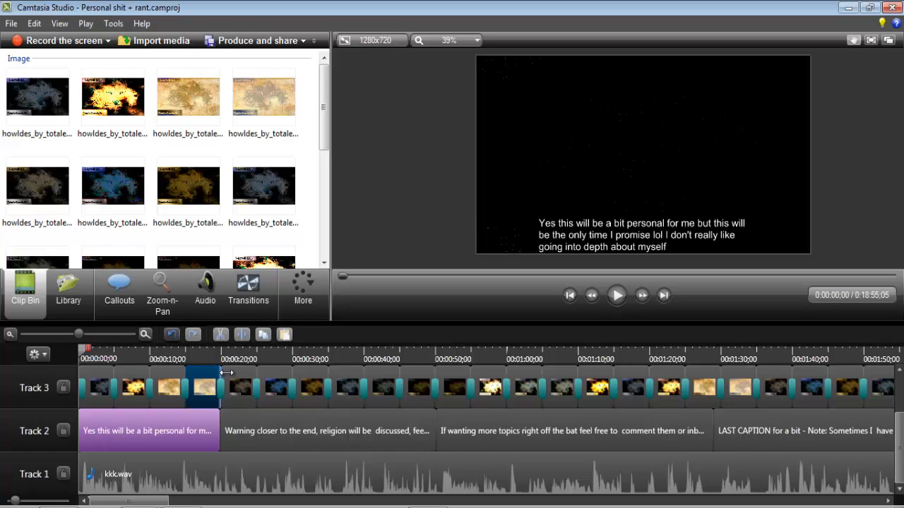
drag(211, 373, 238, 372)
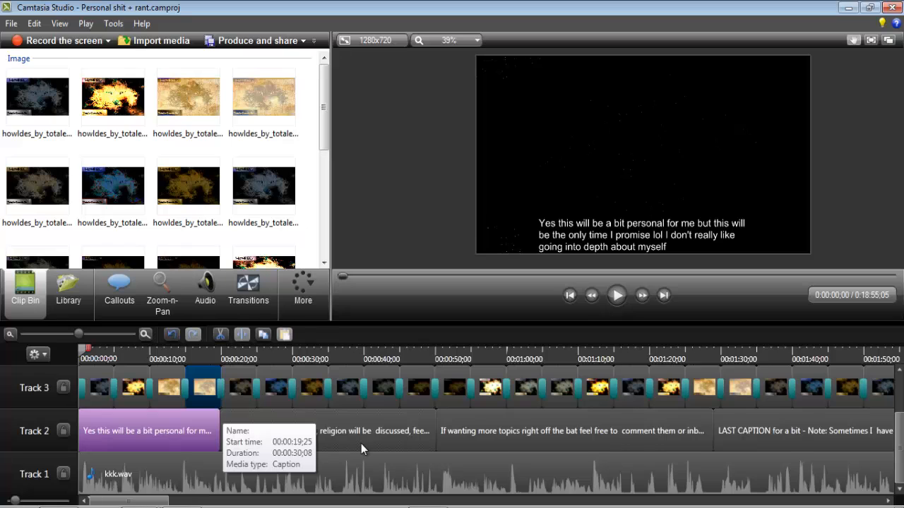
- Select the kkk.wav clip on Track 1 and browse the music and theme folders in the Library
click(219, 426)
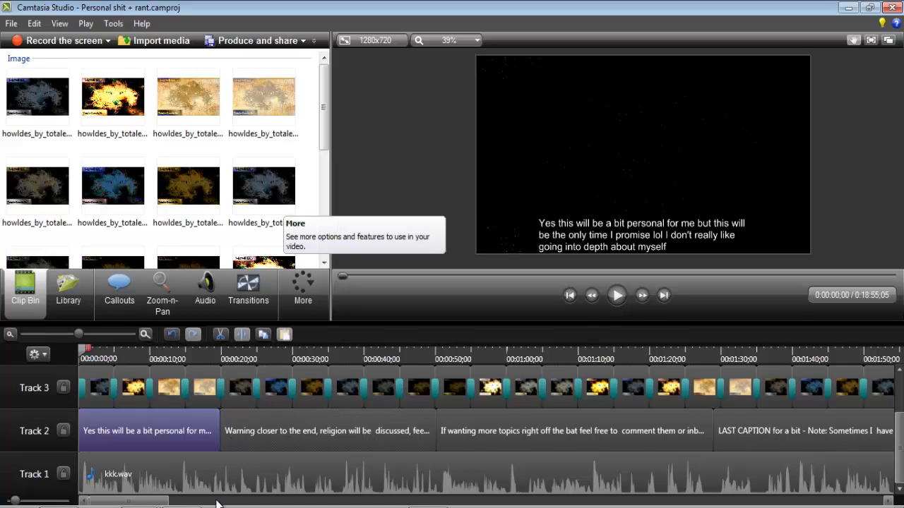
click(274, 465)
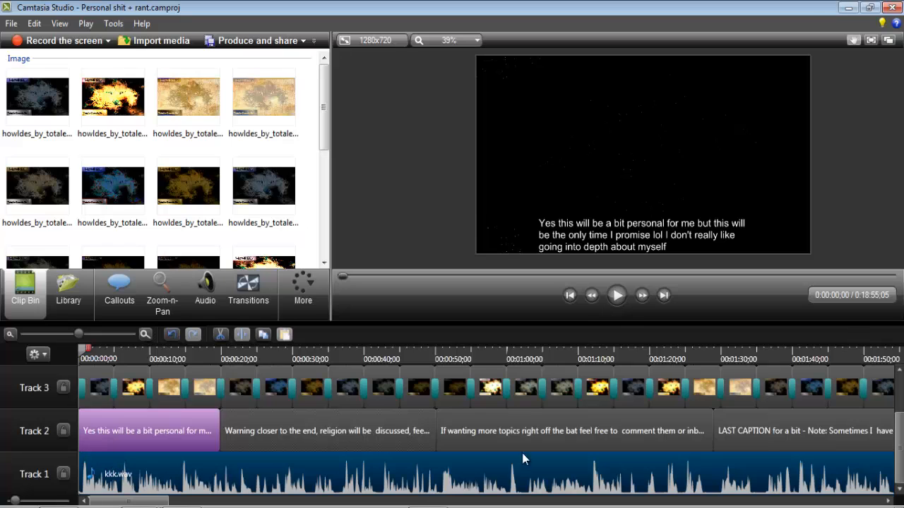
click(79, 292)
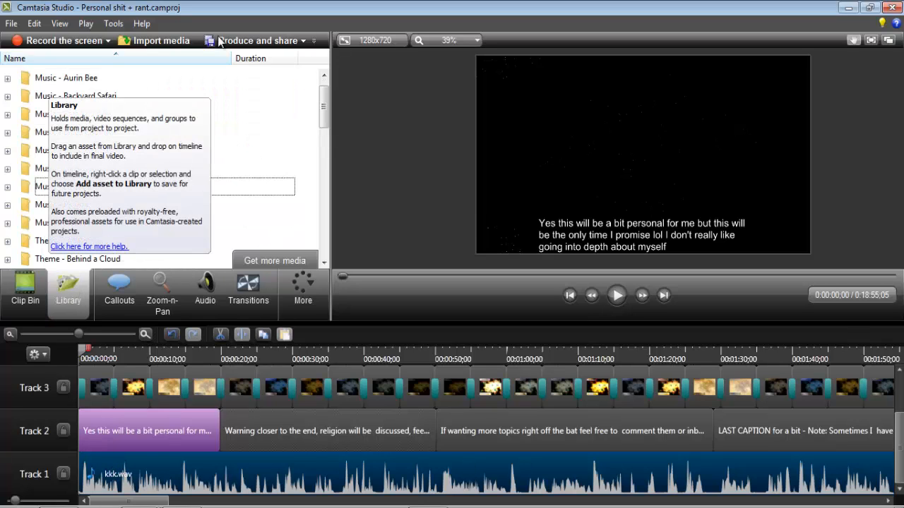
scroll(322, 119, up, 1)
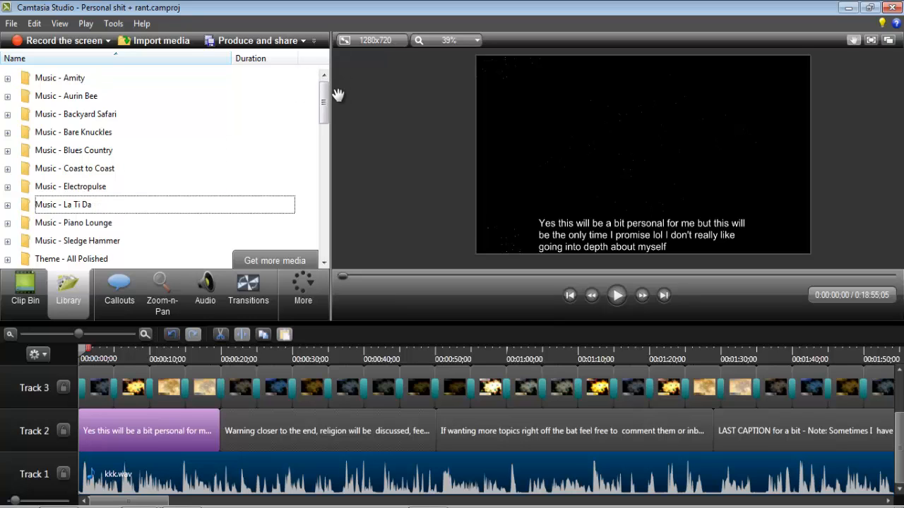
mouse_move(324, 103)
mouse_down()
mouse_move(325, 233)
mouse_move(324, 102)
mouse_up()
drag(315, 303, 323, 102)
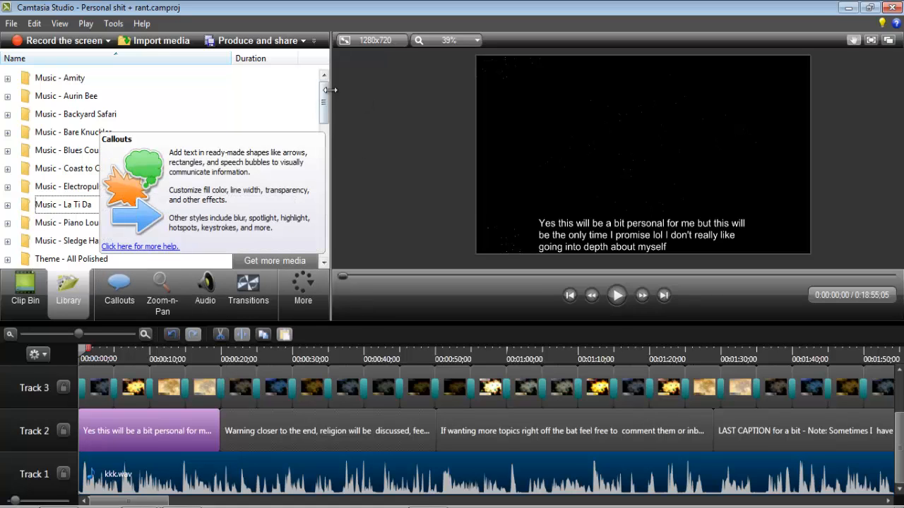
mouse_move(323, 98)
mouse_down()
mouse_move(327, 212)
mouse_move(331, 88)
mouse_up()
- Show the callout shapes and formatting options, and select the first caption clip on Track 2
click(111, 292)
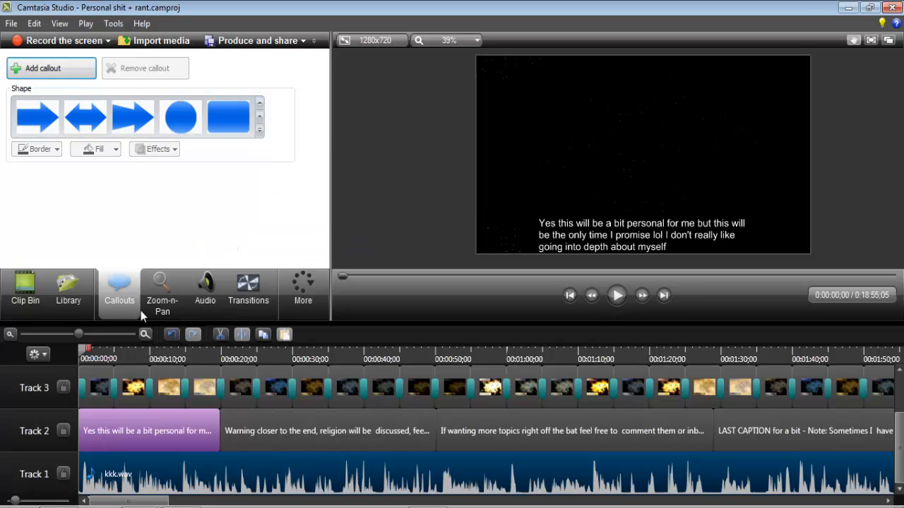
click(504, 419)
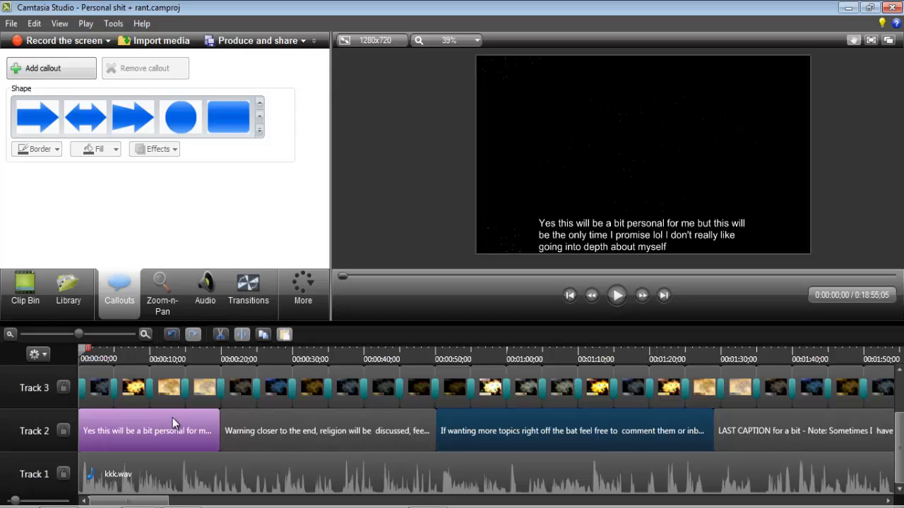
click(172, 418)
click(191, 218)
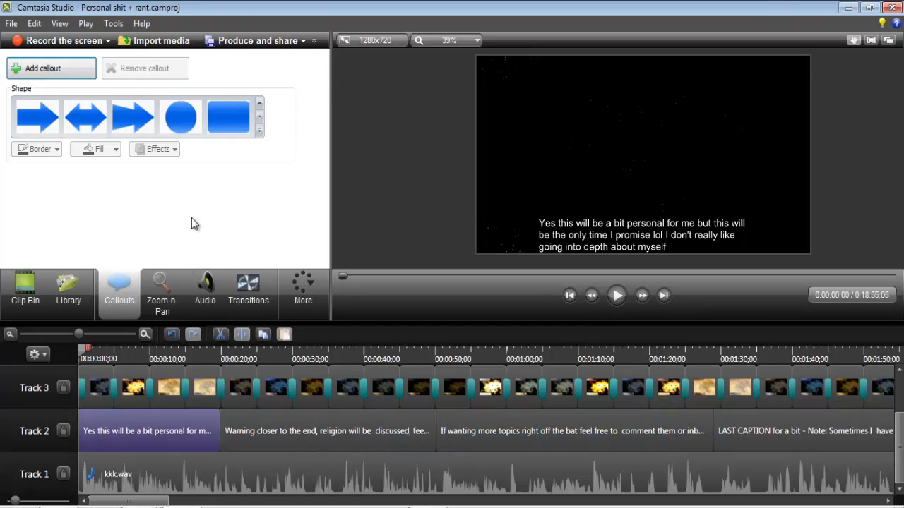
- Examine the Zoom-n-Pan options, including the scale, aspect ratio and SmartFocus settings
click(163, 291)
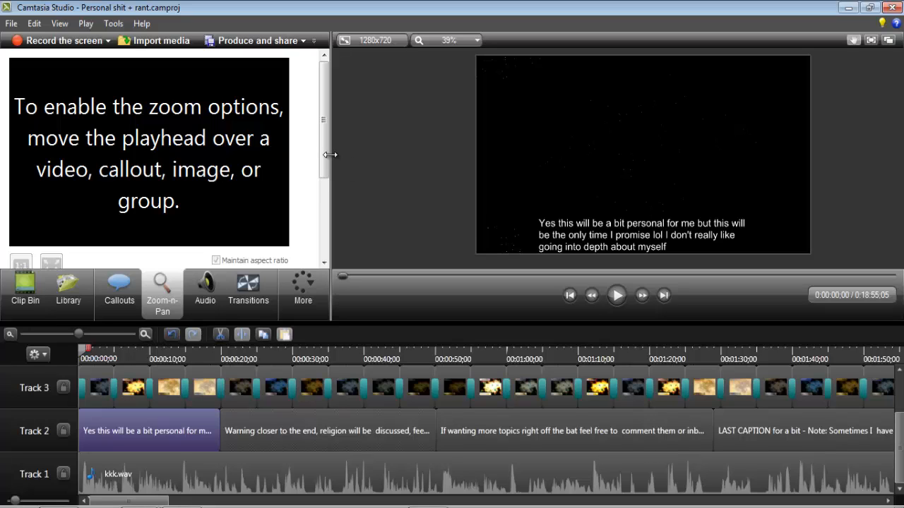
drag(321, 157, 323, 136)
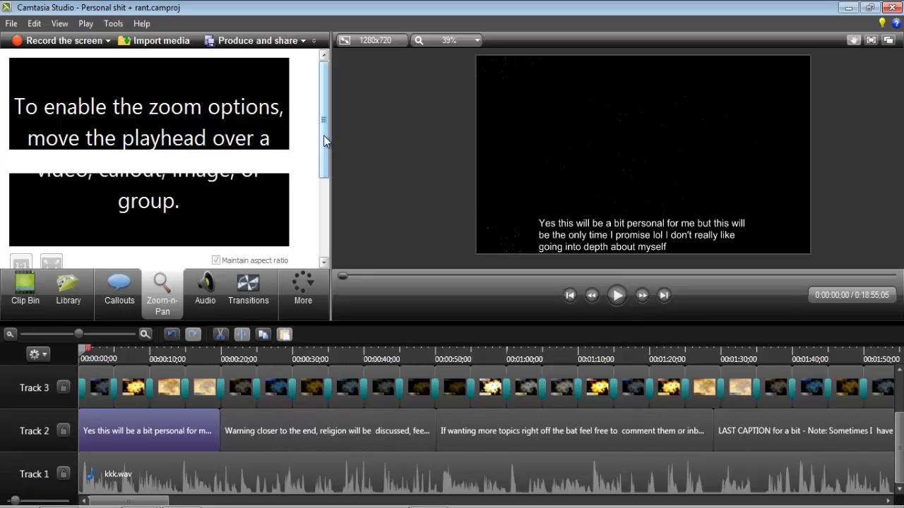
mouse_move(324, 135)
mouse_down()
mouse_move(323, 208)
mouse_move(320, 126)
mouse_up()
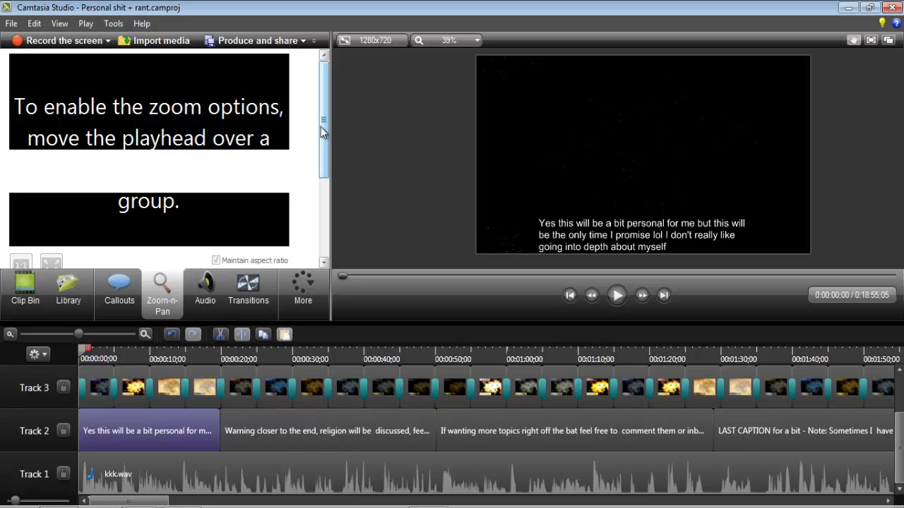
drag(320, 126, 321, 228)
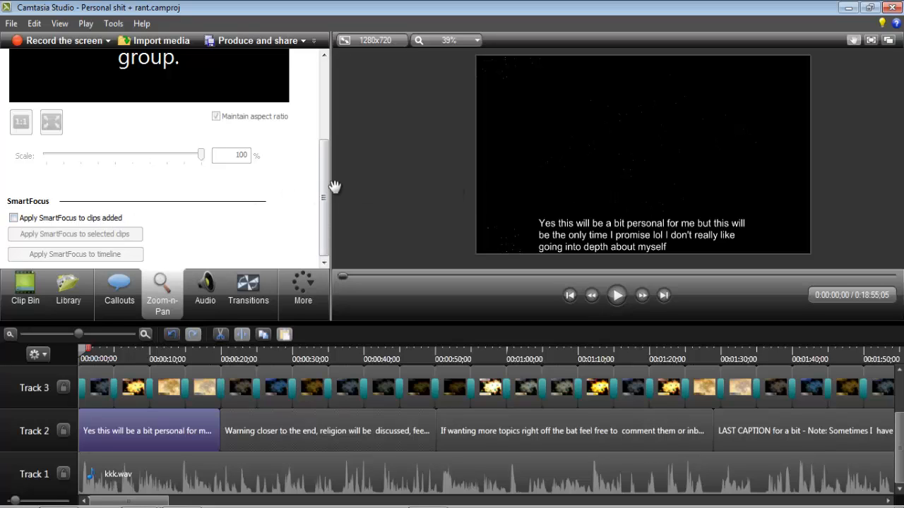
drag(325, 187, 353, 64)
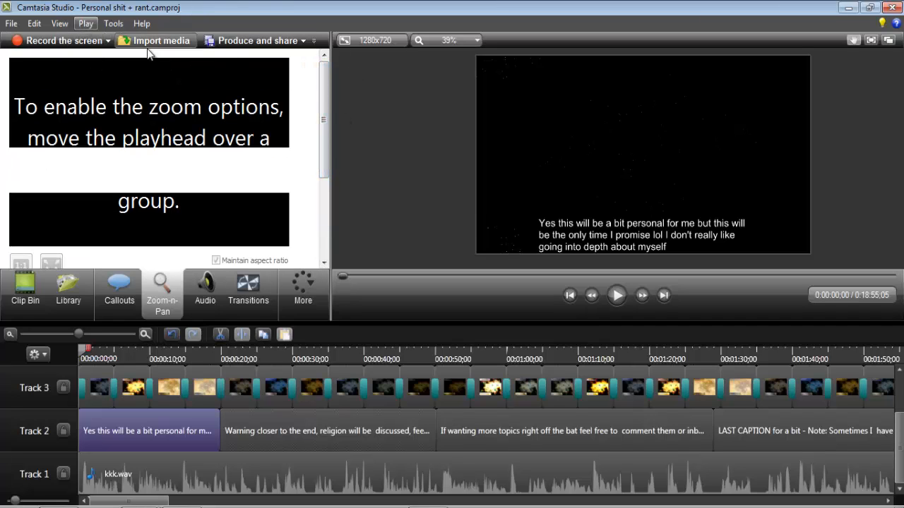
- Select the kkk.wav clip on Track 1 for audio editing, raise its volume once and lower it once
click(202, 293)
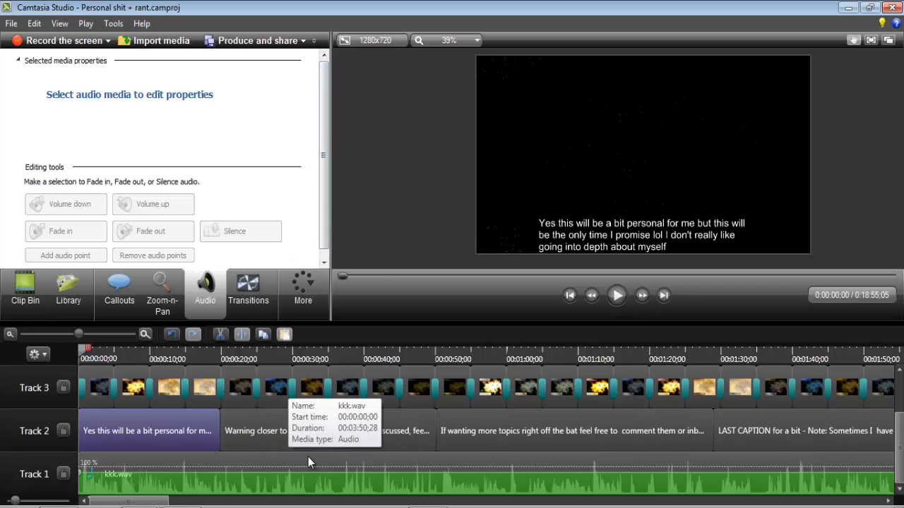
click(188, 477)
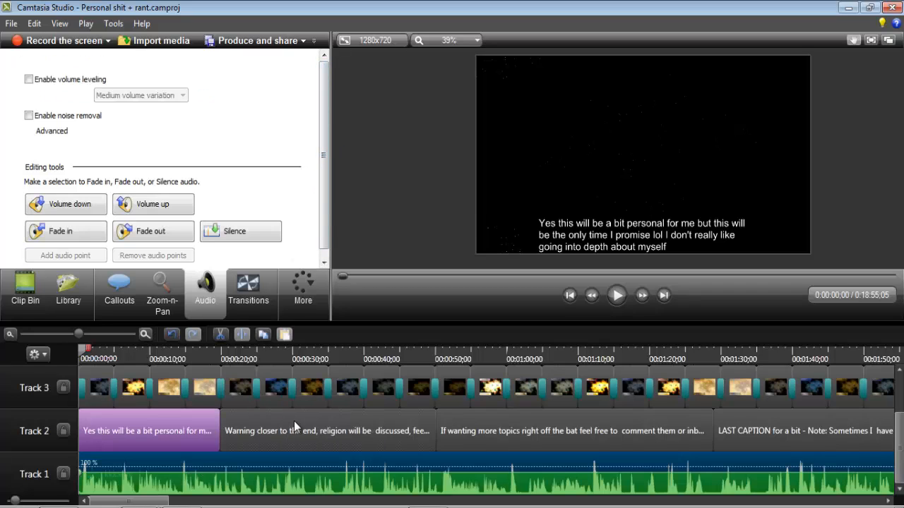
click(154, 204)
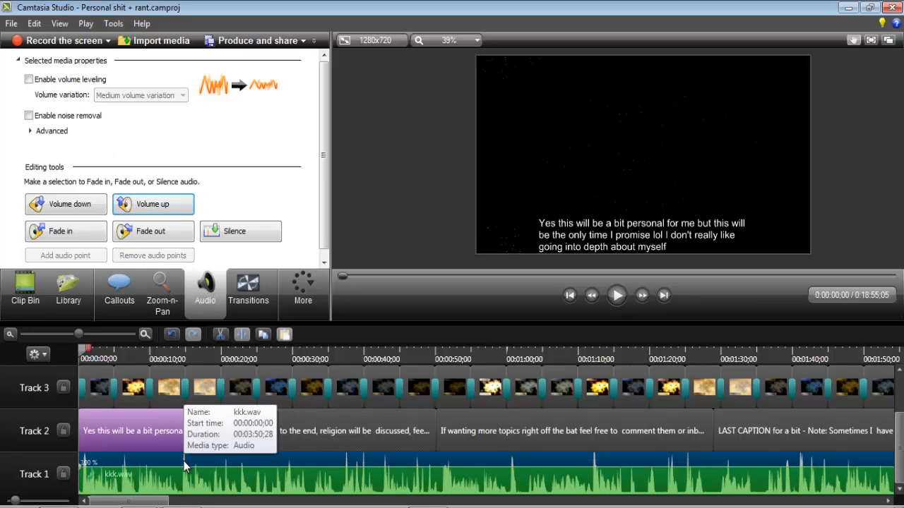
click(78, 200)
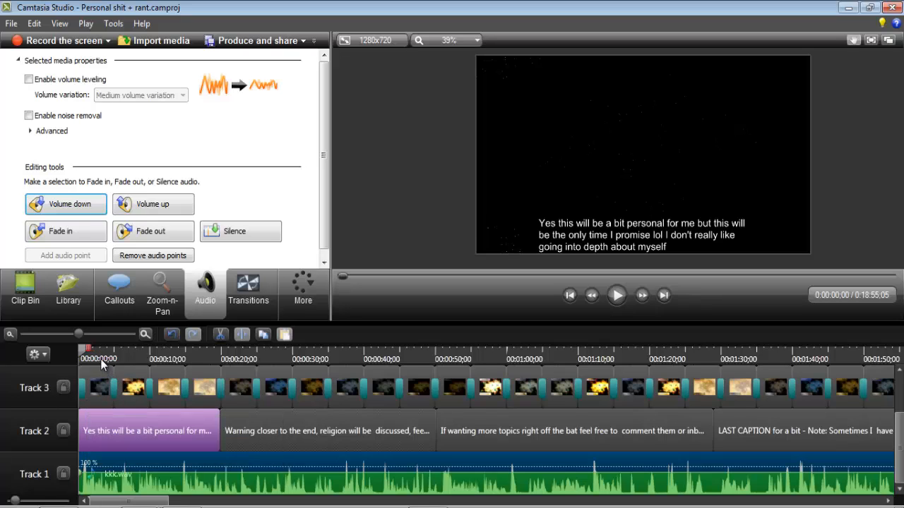
- Browse the available transitions from Barn at the start of the list through Zig zag at its end
drag(100, 359, 49, 360)
scroll(323, 196, down, 1)
click(244, 286)
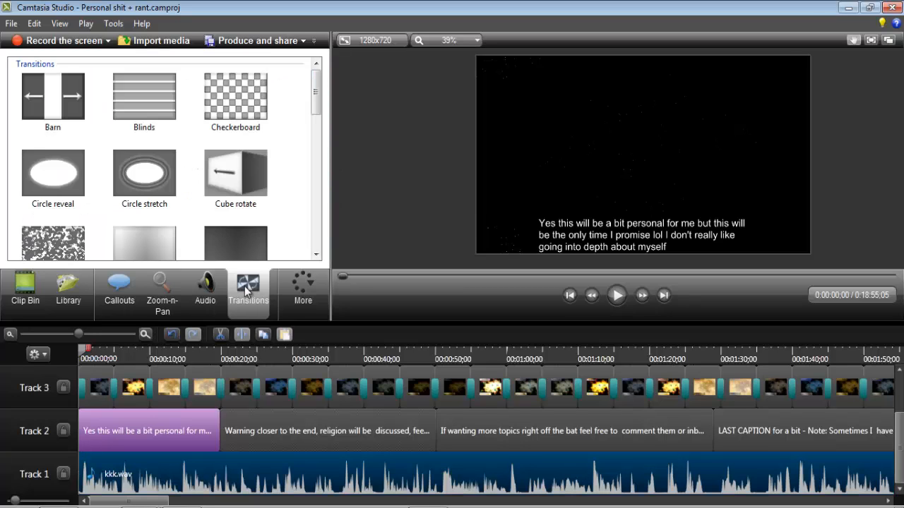
scroll(314, 92, down, 2)
scroll(315, 92, up, 2)
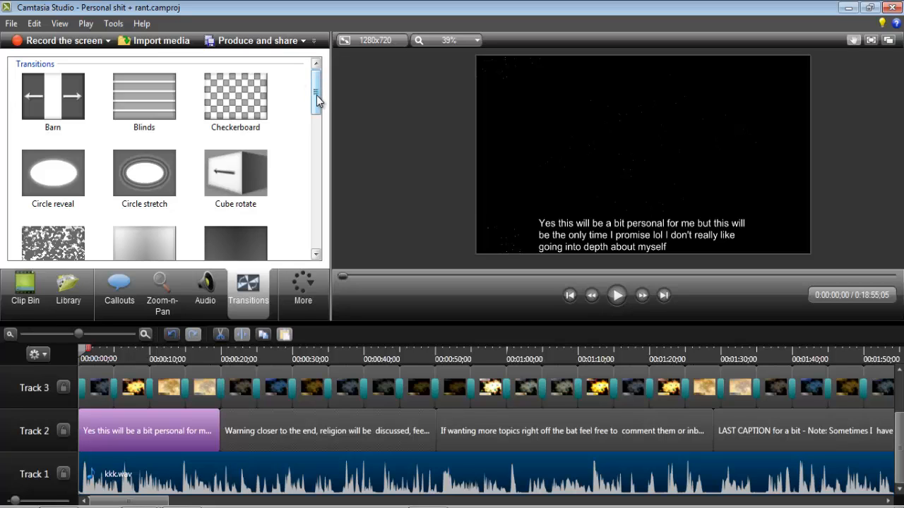
scroll(317, 93, down, 1)
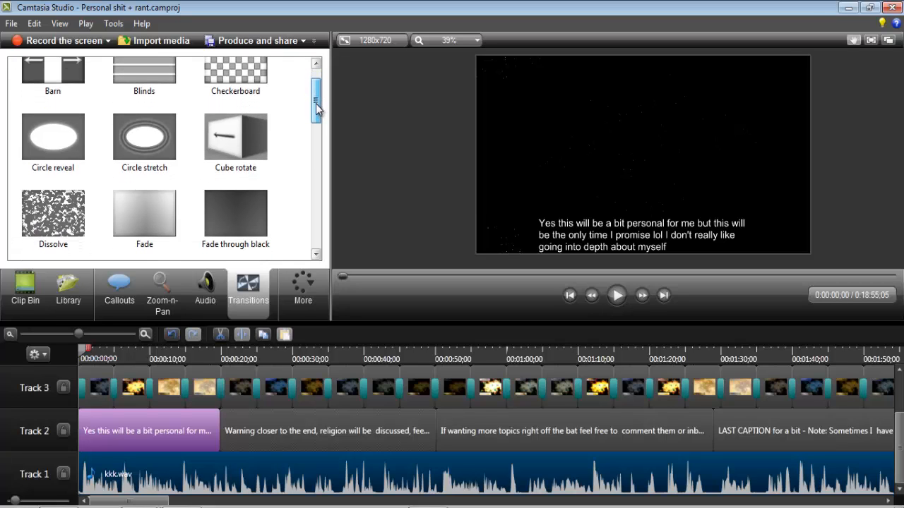
drag(317, 105, 315, 139)
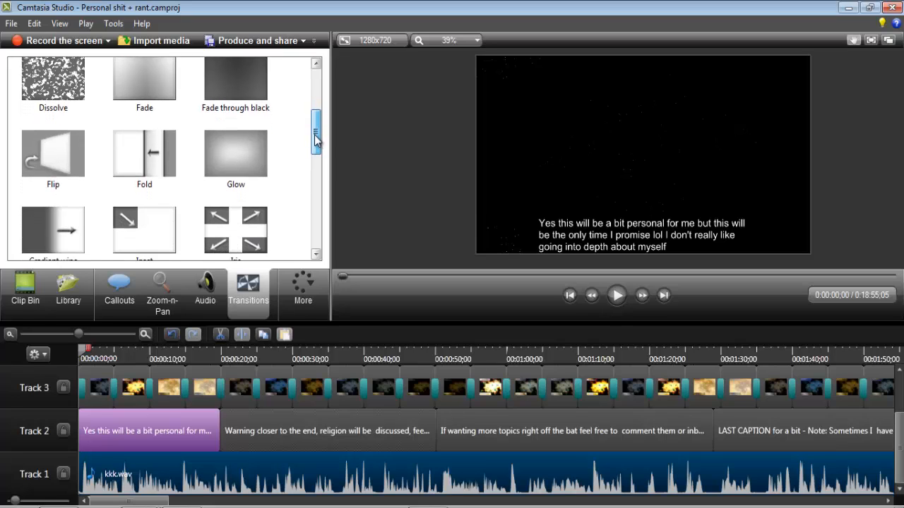
drag(315, 139, 314, 219)
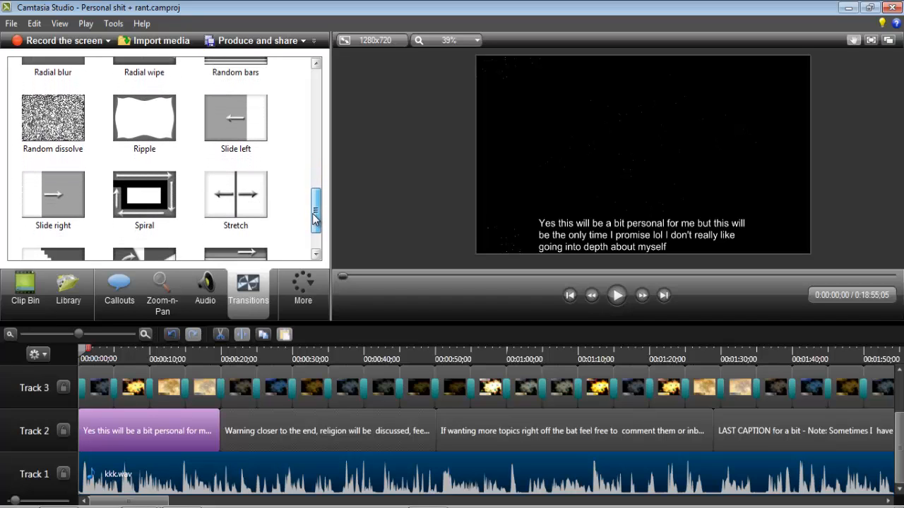
drag(315, 219, 315, 239)
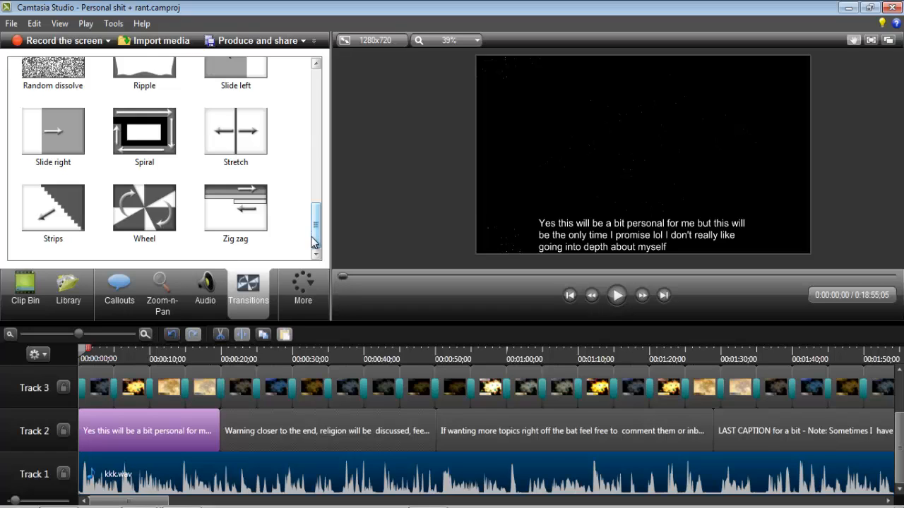
- Select the transition between the first two image clips on Track 3 and view the options for applying or previewing Random dissolve
click(114, 396)
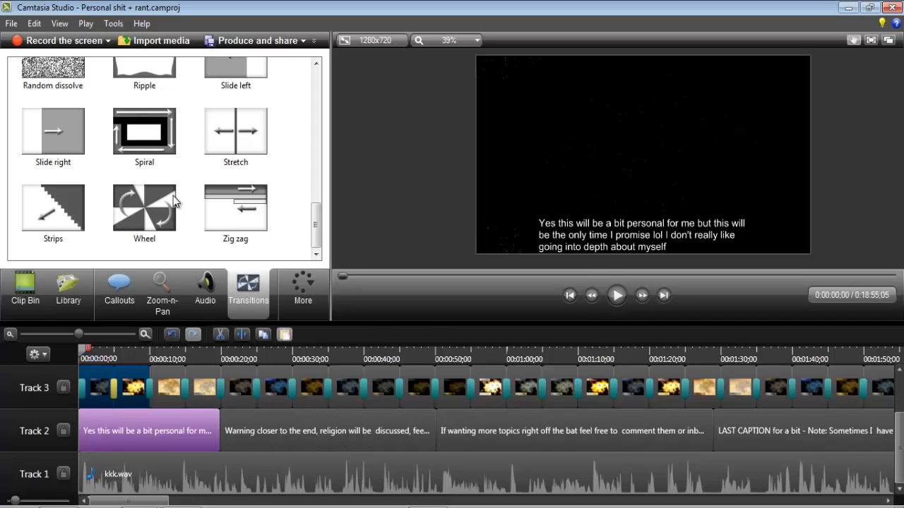
right_click(60, 75)
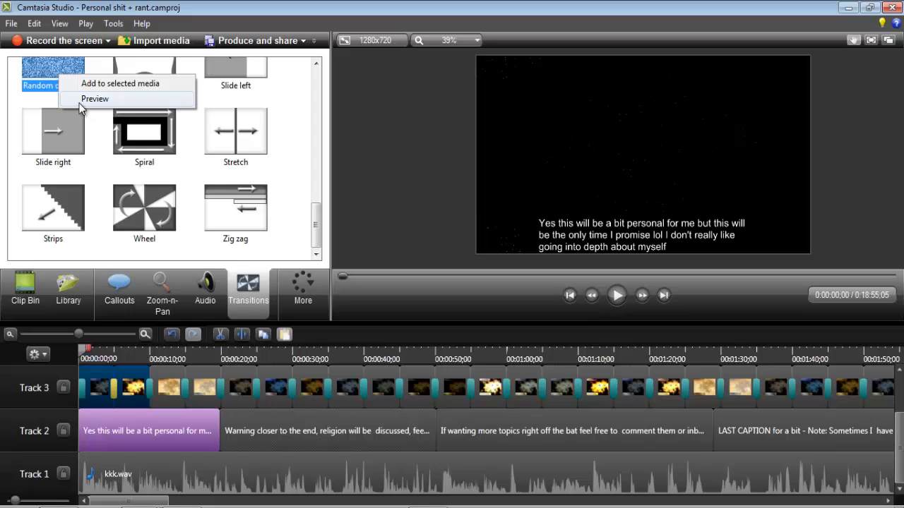
click(272, 125)
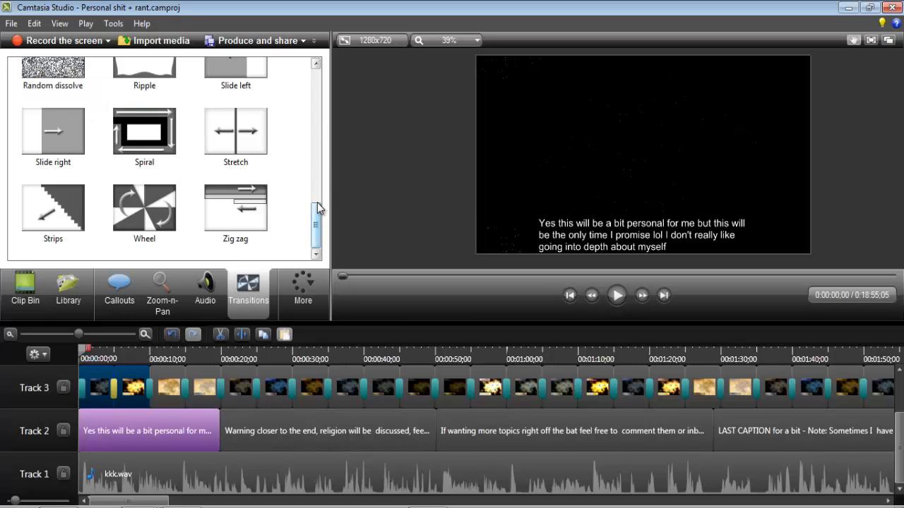
drag(317, 203, 317, 70)
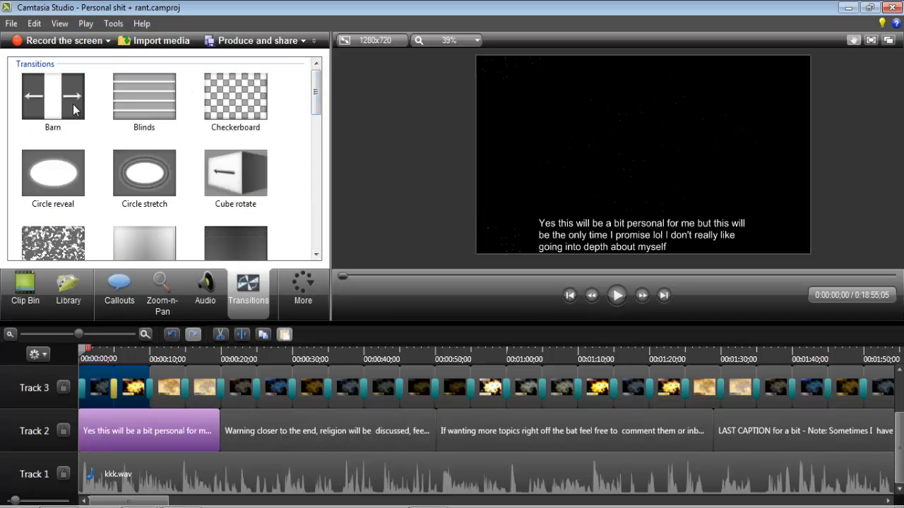
- View Cursor Effects and examine the Visual Properties settings for animation, scale, opacity, position, rotation and visual effects
click(309, 311)
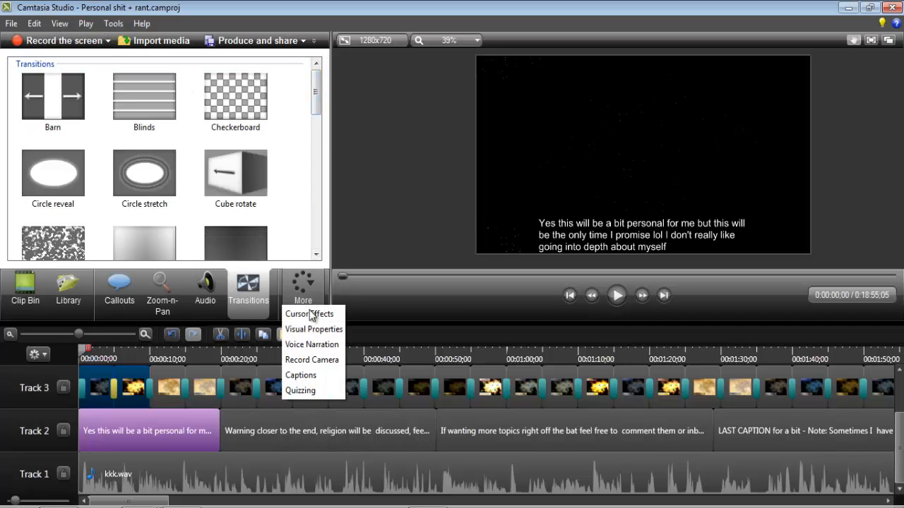
click(309, 314)
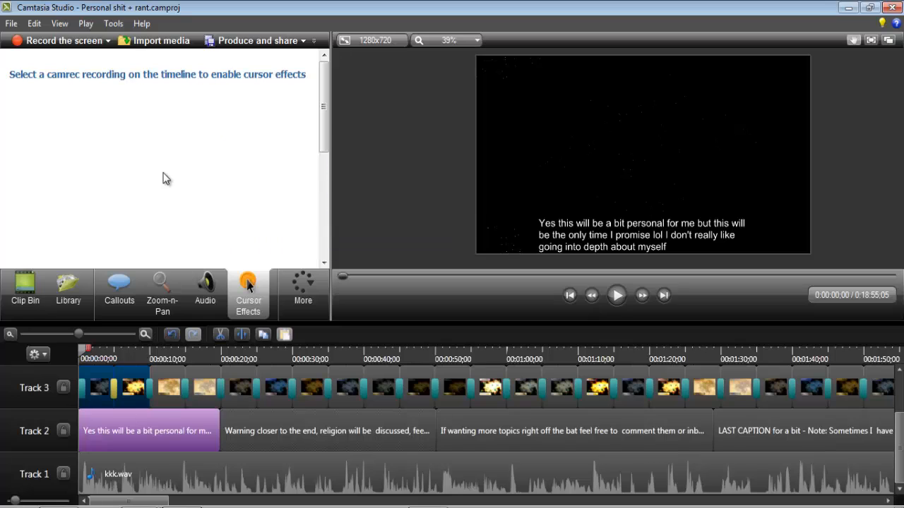
click(311, 295)
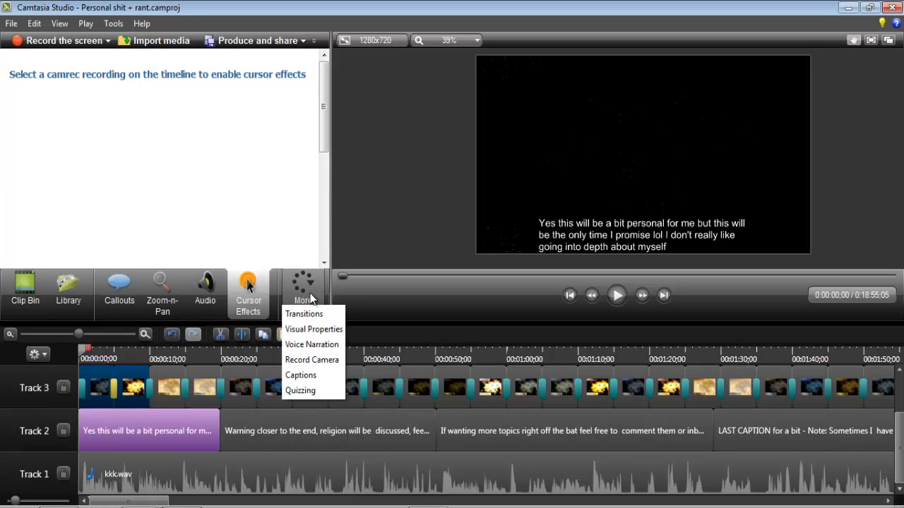
click(314, 330)
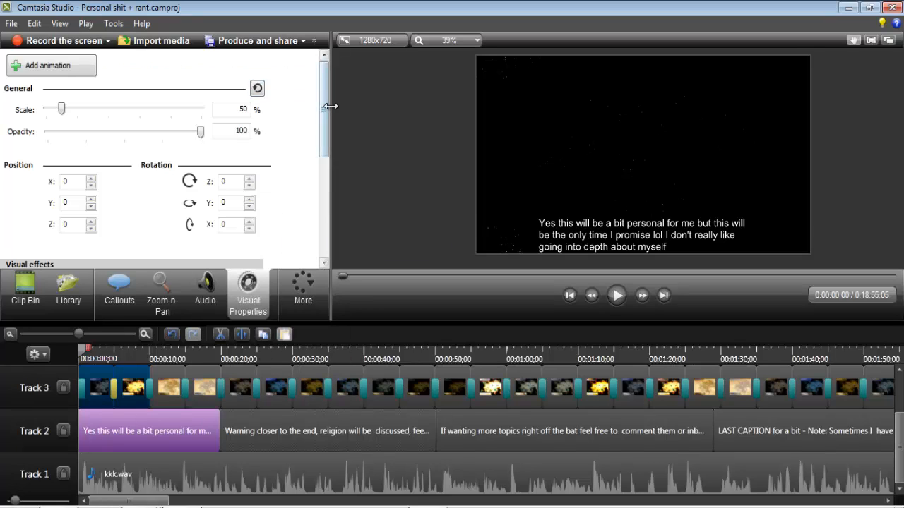
scroll(324, 112, down, 1)
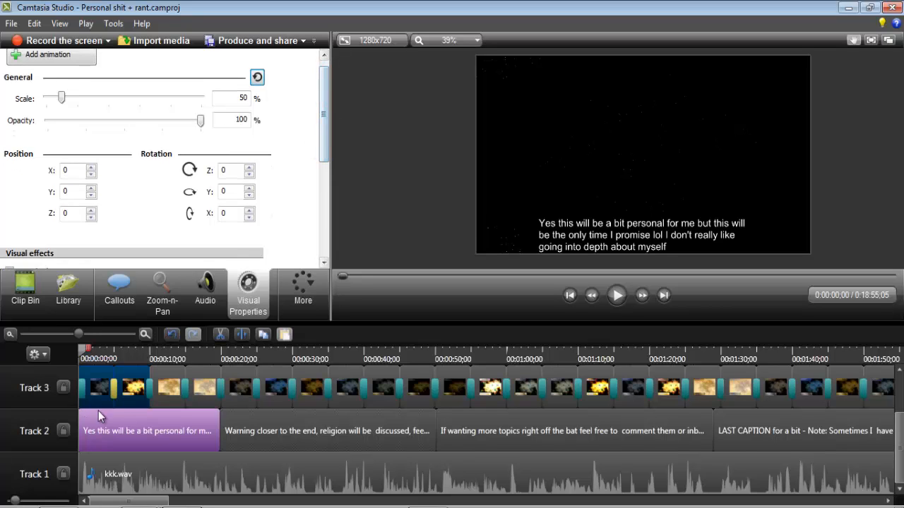
mouse_move(326, 131)
mouse_down()
mouse_move(313, 244)
mouse_move(325, 115)
mouse_up()
drag(324, 139, 325, 97)
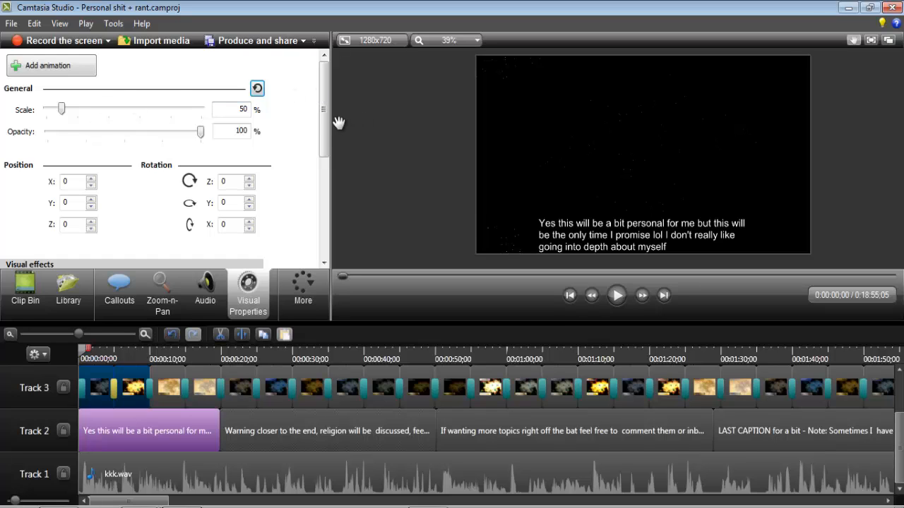
drag(328, 123, 315, 157)
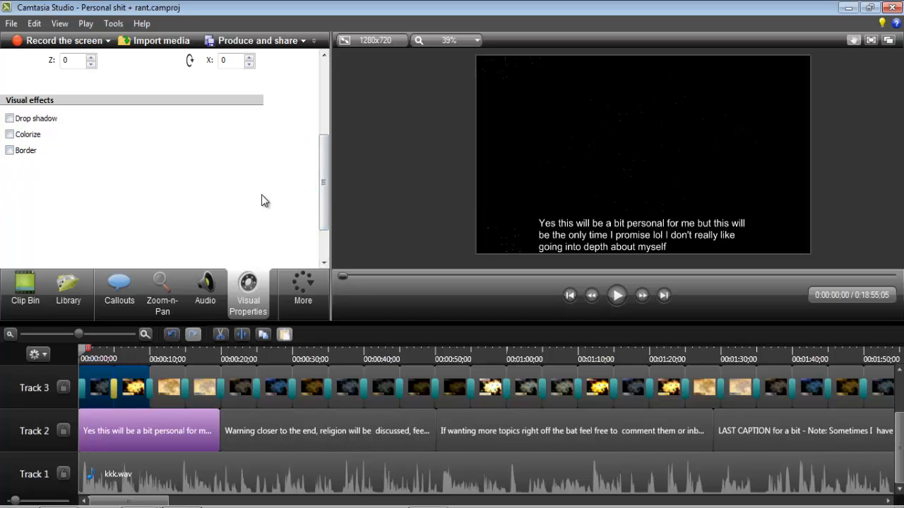
drag(326, 194, 321, 92)
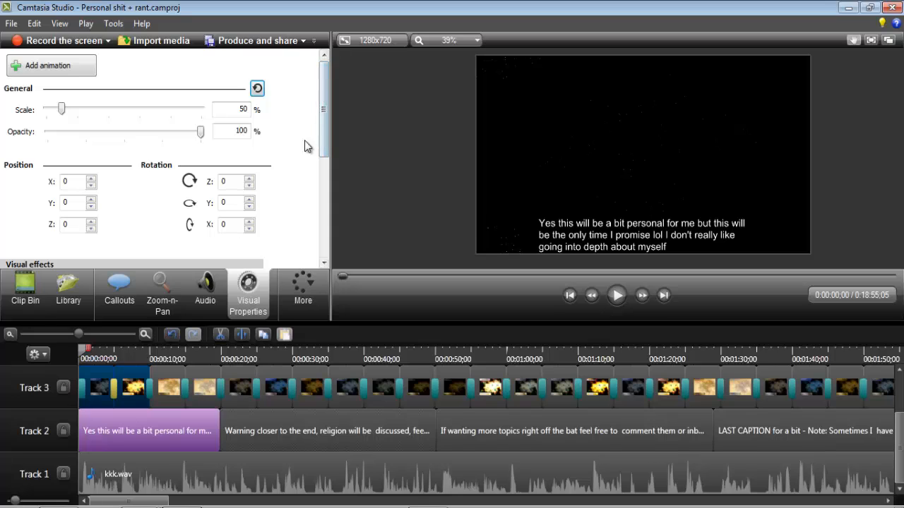
- Open the Voice Narration settings and start the audio setup wizard
click(295, 282)
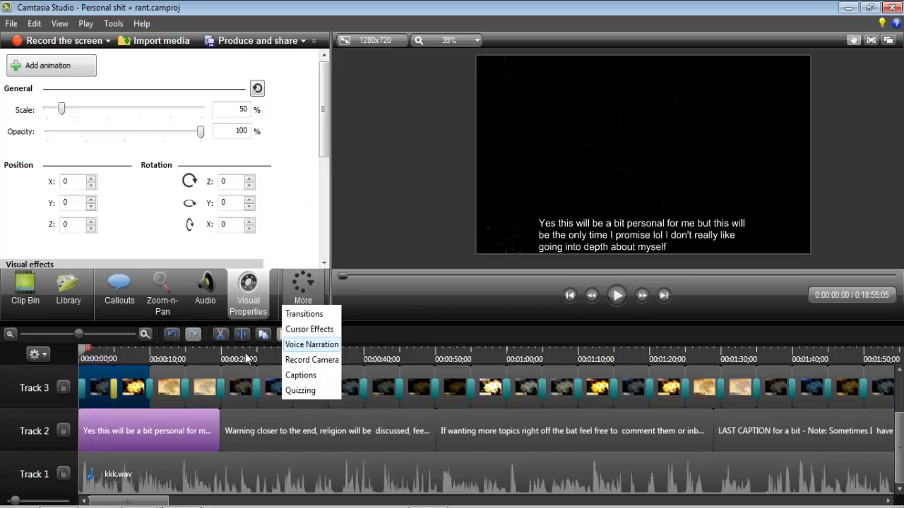
click(311, 346)
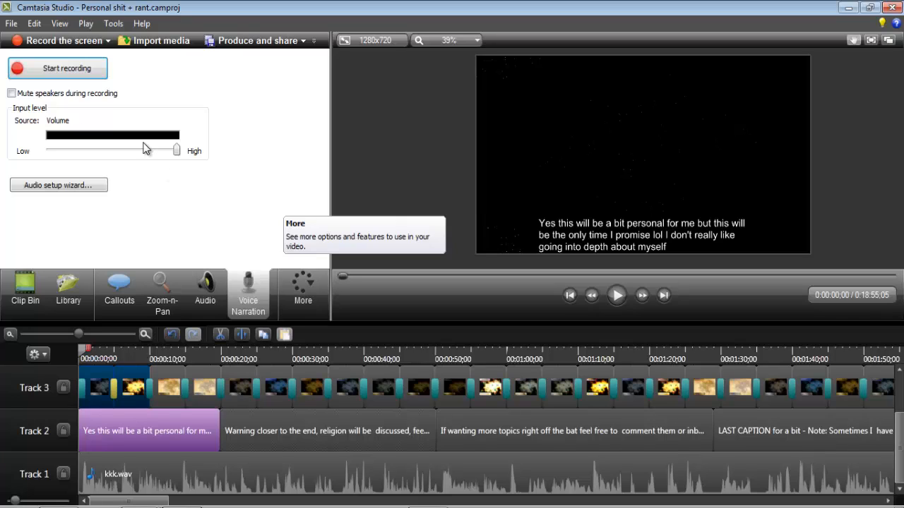
click(52, 188)
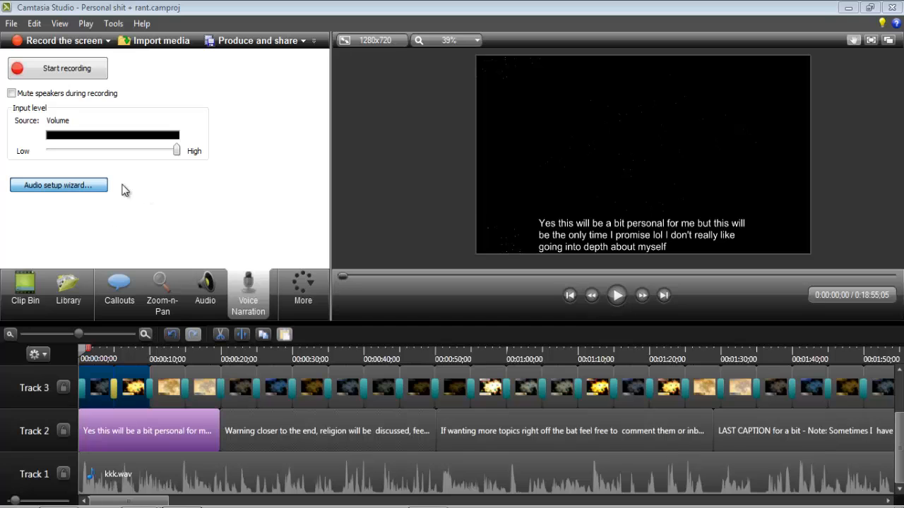
- View the Hardware and Sound settings in the Windows Control Panel and close the window
key(super)
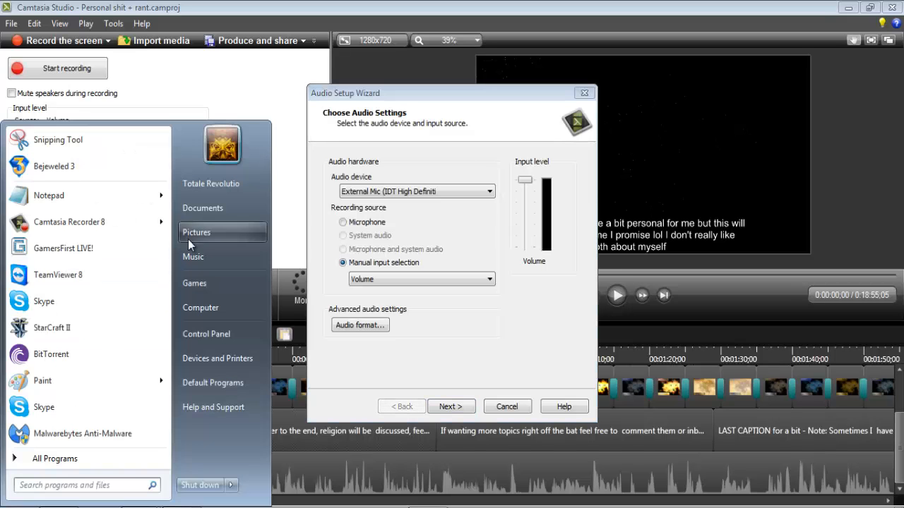
click(212, 336)
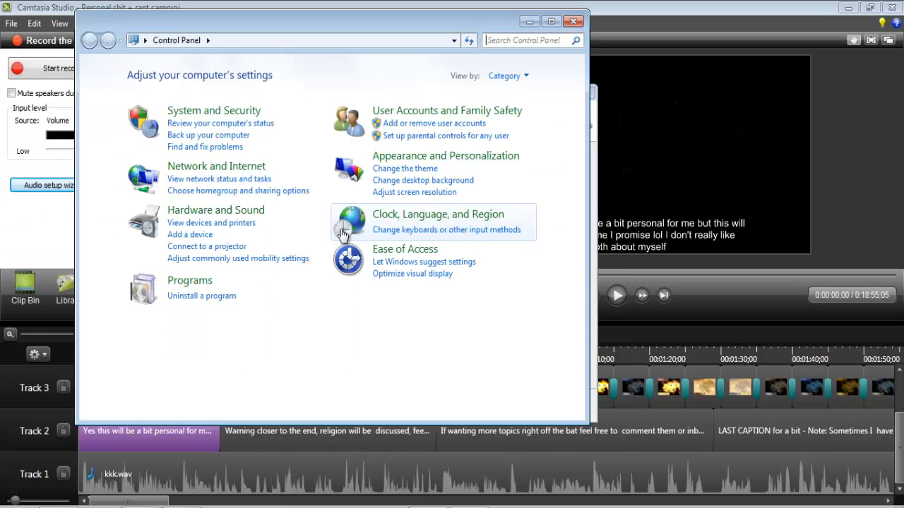
click(238, 212)
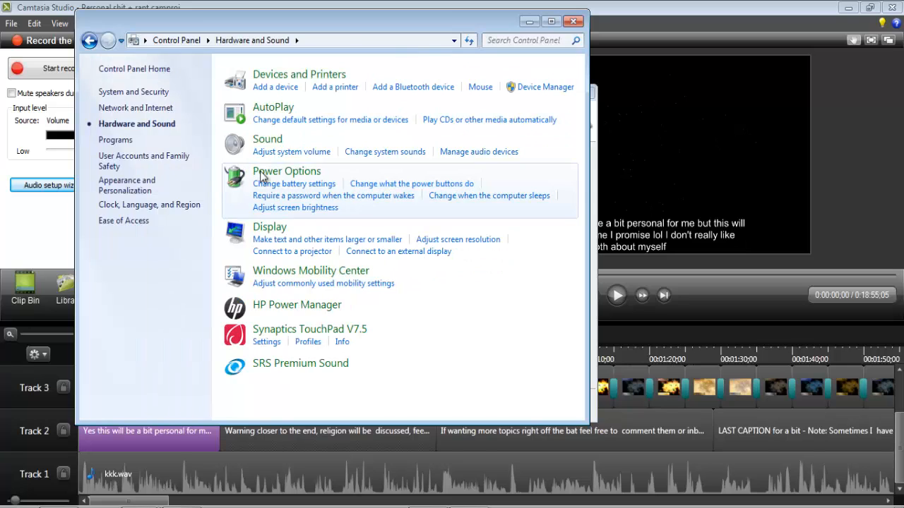
click(572, 20)
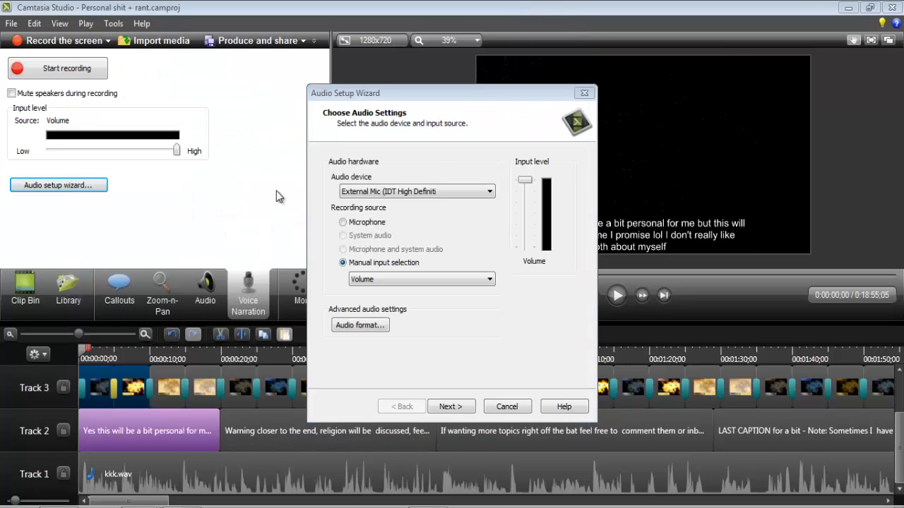
- Set the narration audio device to the Logitech G930 microphone and finish the audio setup without auto-adjusting the volume
drag(473, 102, 392, 91)
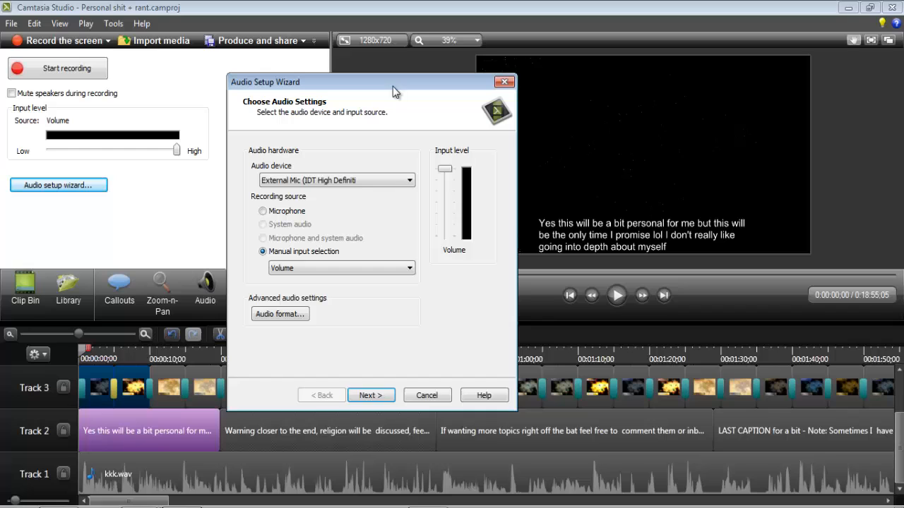
click(399, 185)
click(389, 189)
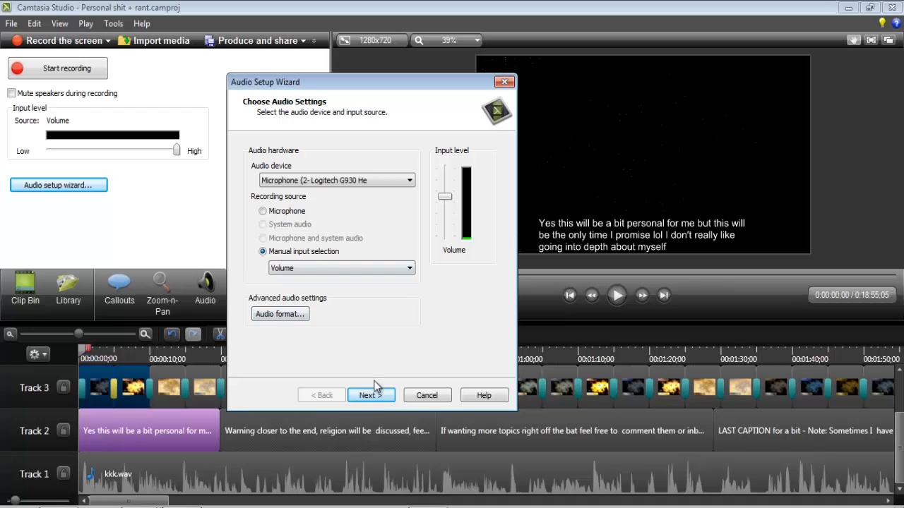
click(371, 394)
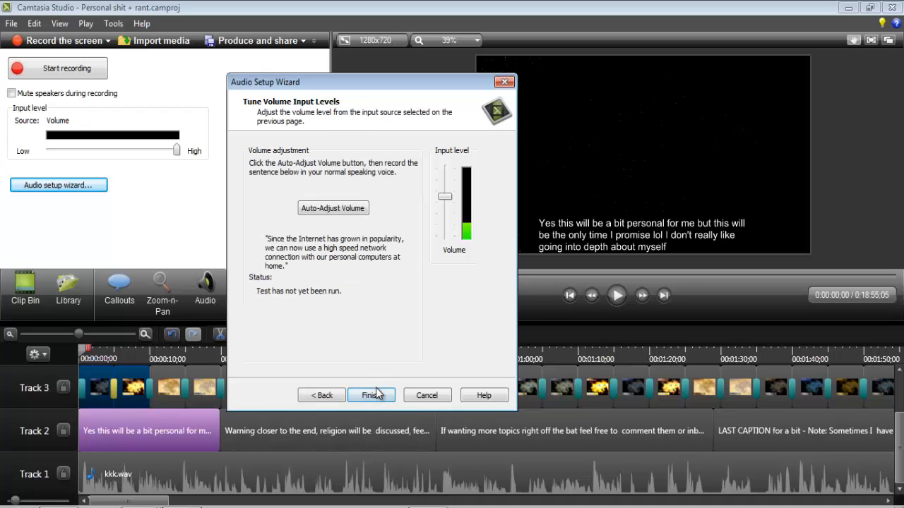
click(371, 395)
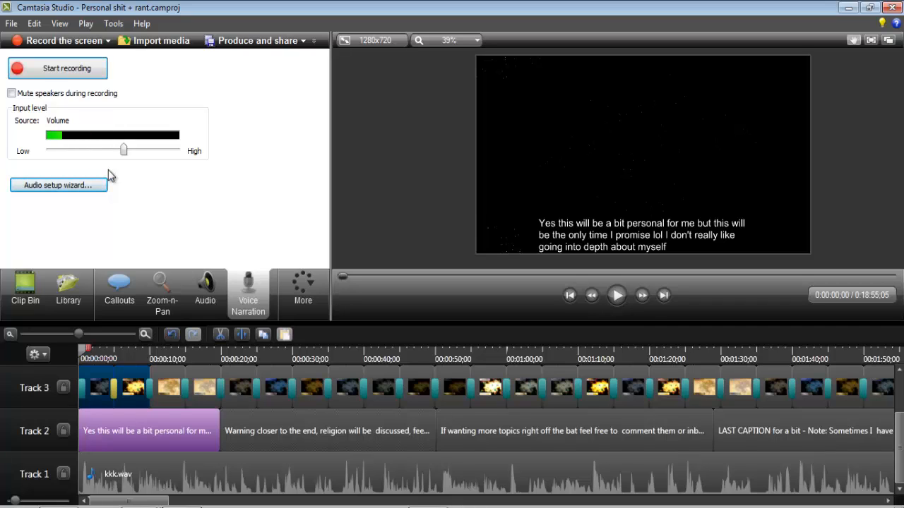
- View the Record Camera options for video device and audio input, and open the Captions settings
click(302, 286)
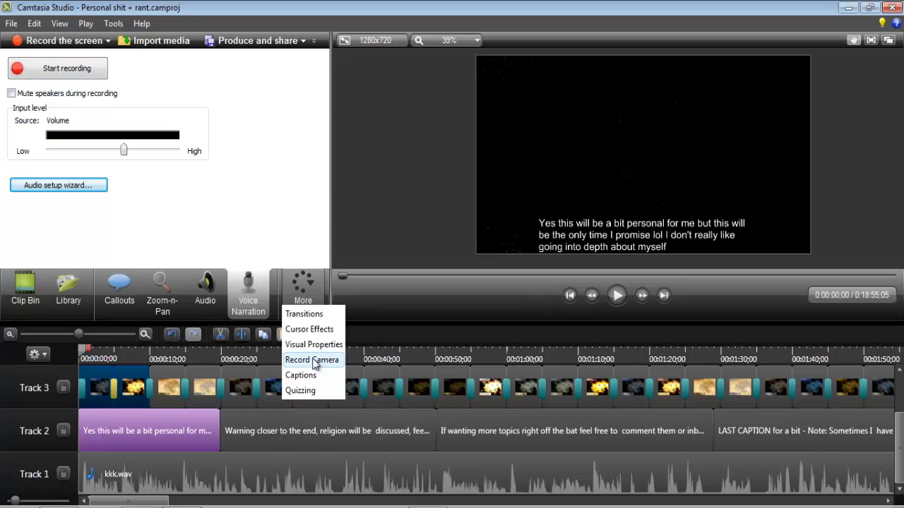
click(310, 361)
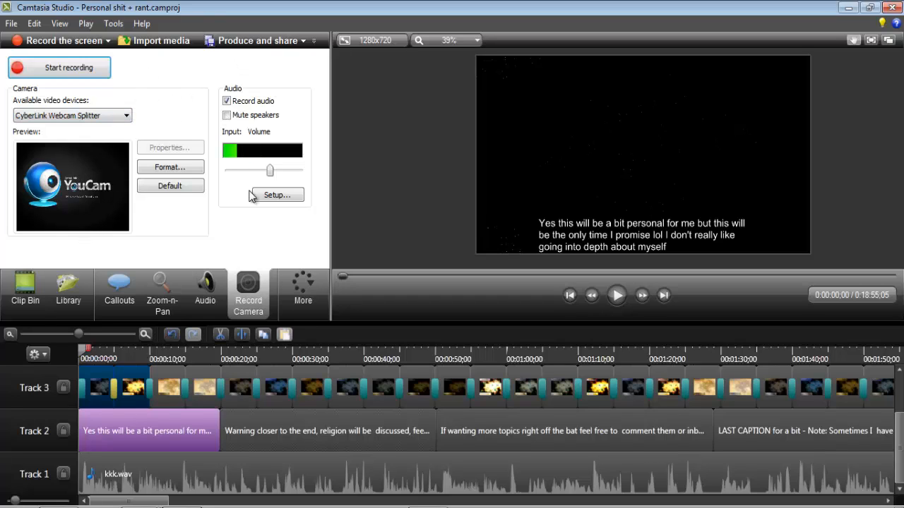
click(303, 289)
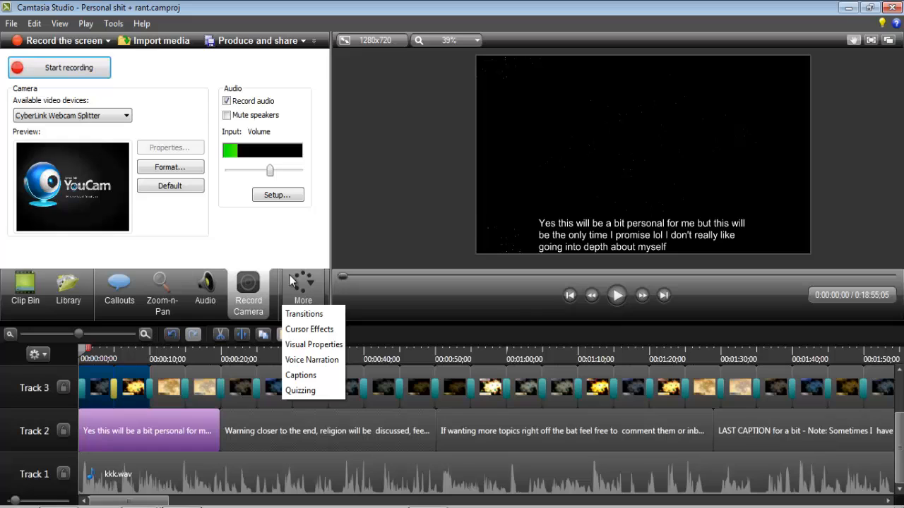
click(307, 374)
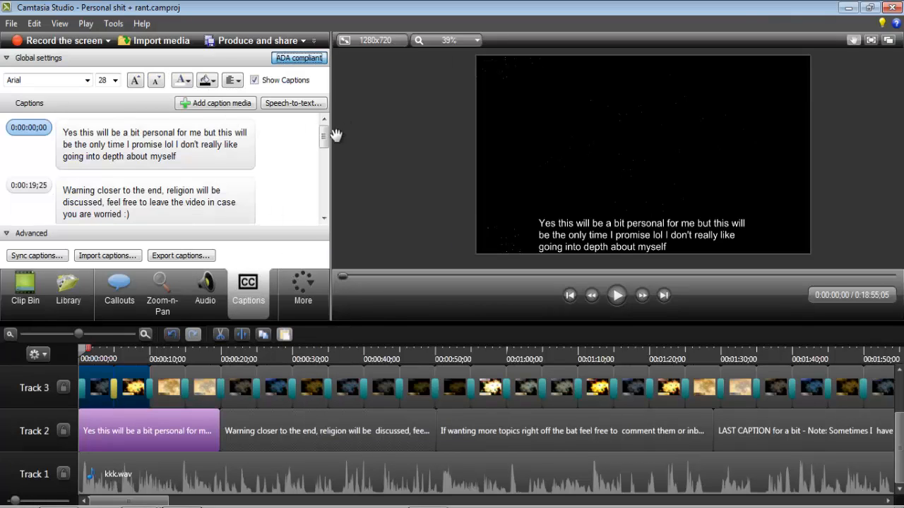
- Look through the project's caption list and return to its first entry
scroll(326, 135, down, 3)
scroll(324, 131, up, 3)
scroll(324, 131, down, 3)
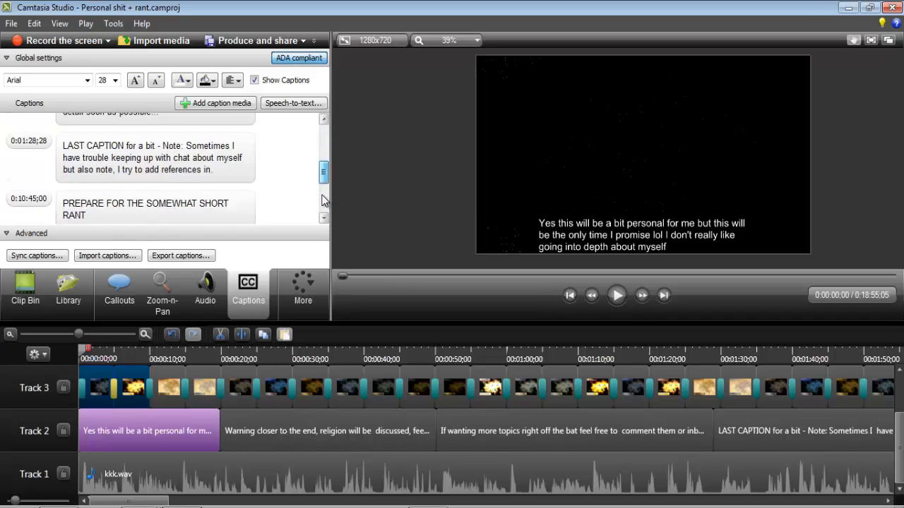
scroll(323, 130, up, 3)
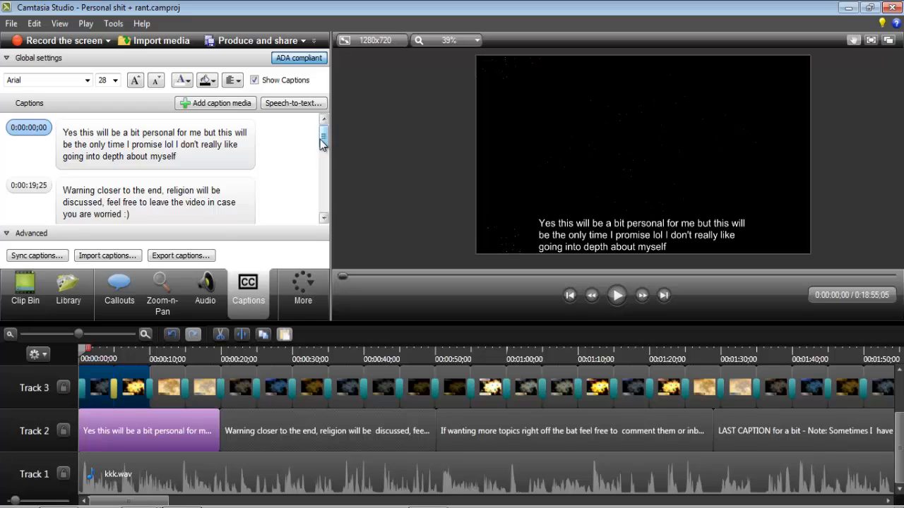
scroll(319, 139, down, 3)
scroll(320, 139, up, 3)
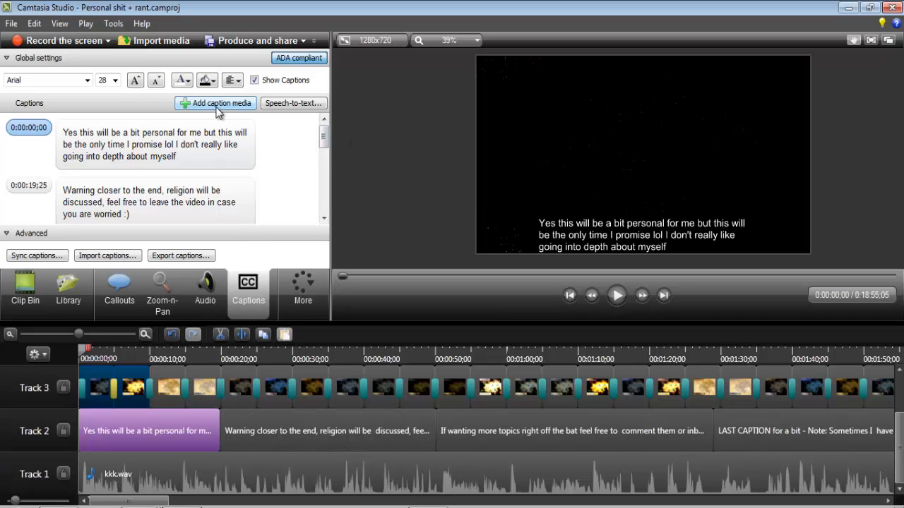
- Preview the captions at 0:00:29;15 and 0:00:19;06, and check the caption list through to its end
click(325, 357)
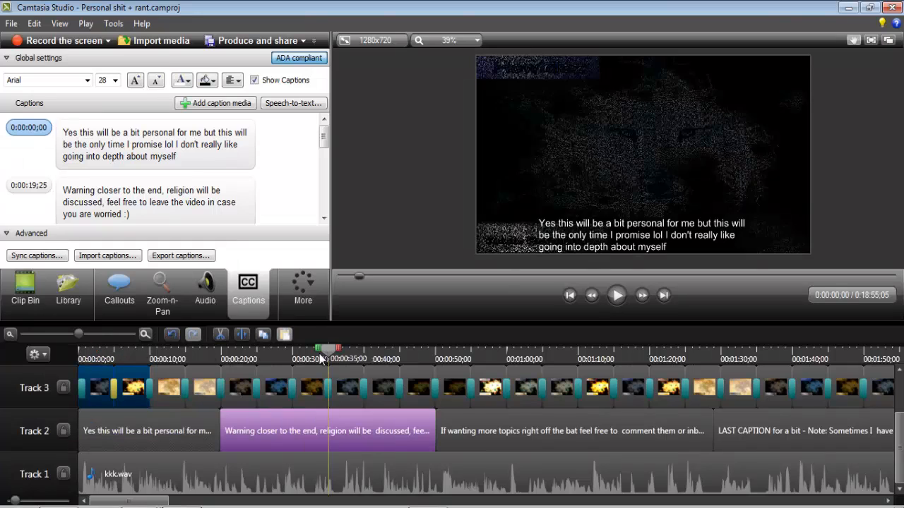
click(290, 360)
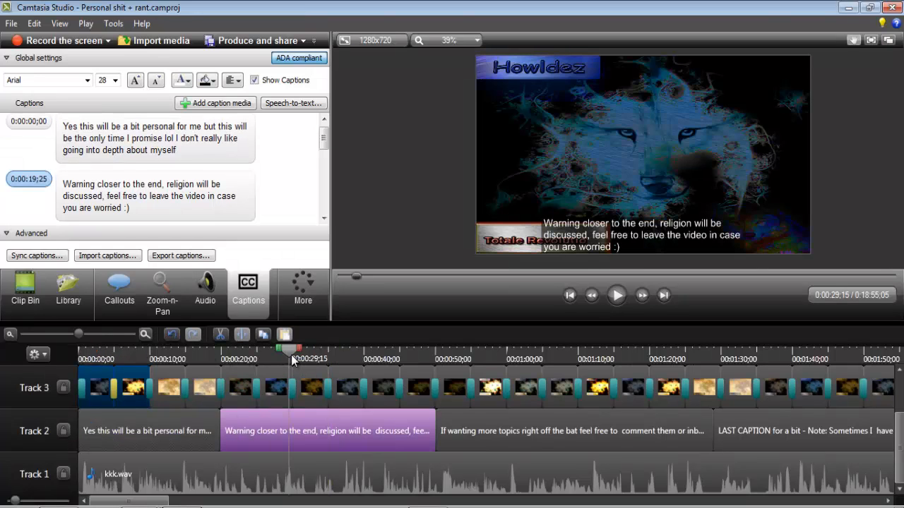
drag(288, 355, 216, 358)
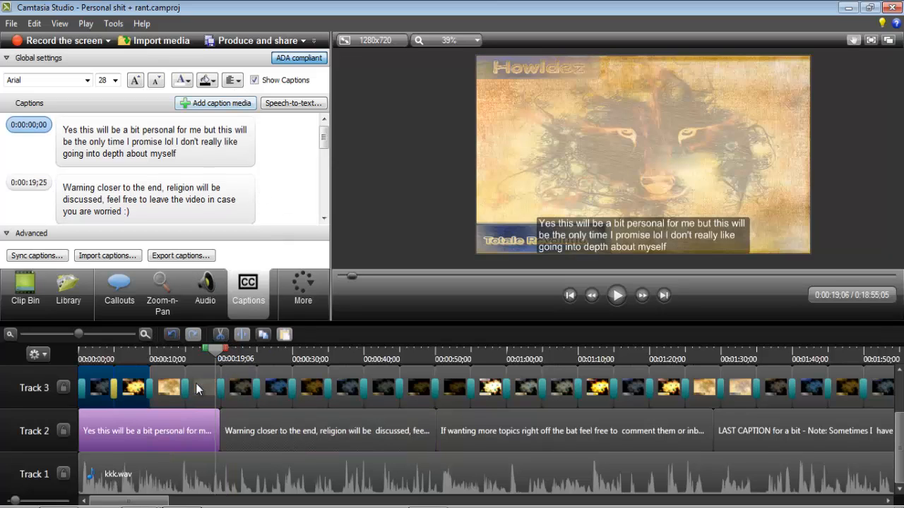
scroll(268, 216, down, 10)
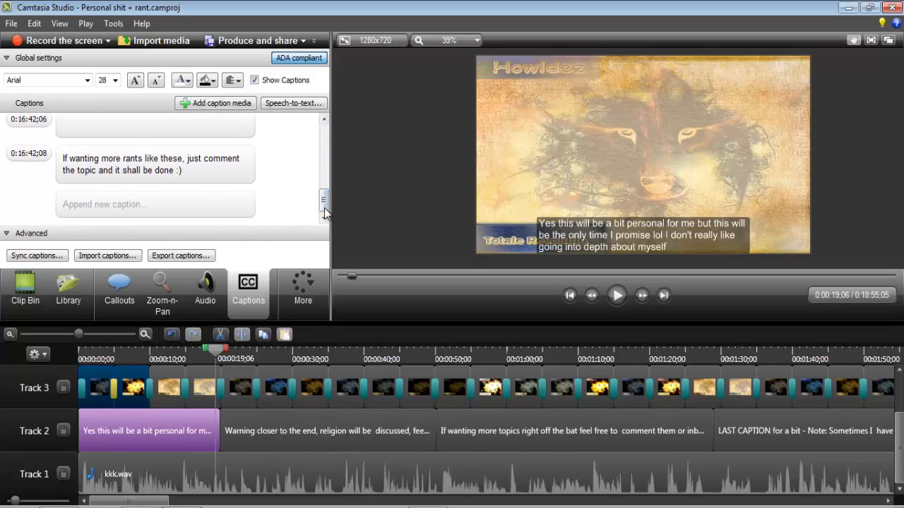
drag(324, 206, 325, 136)
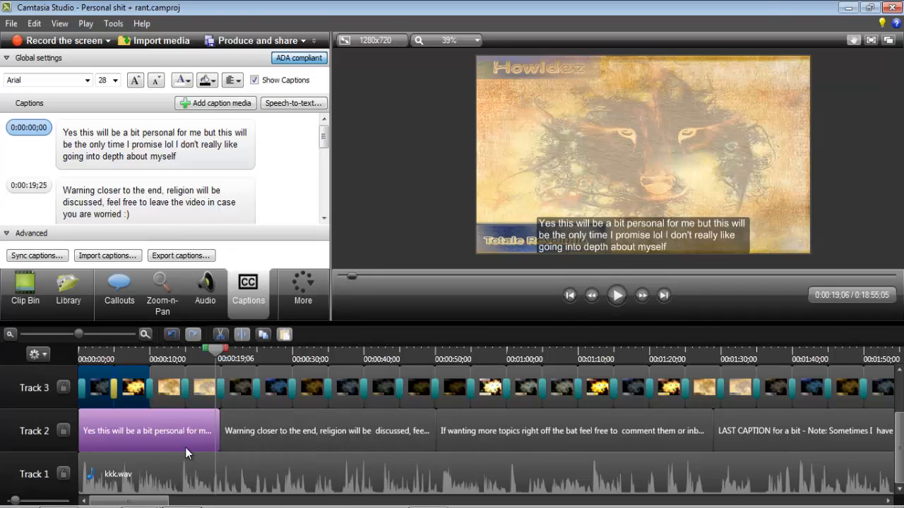
- Select the second caption clip on Track 2, preview the caption at 0:01:07;23 and inspect the end of the timeline
click(262, 413)
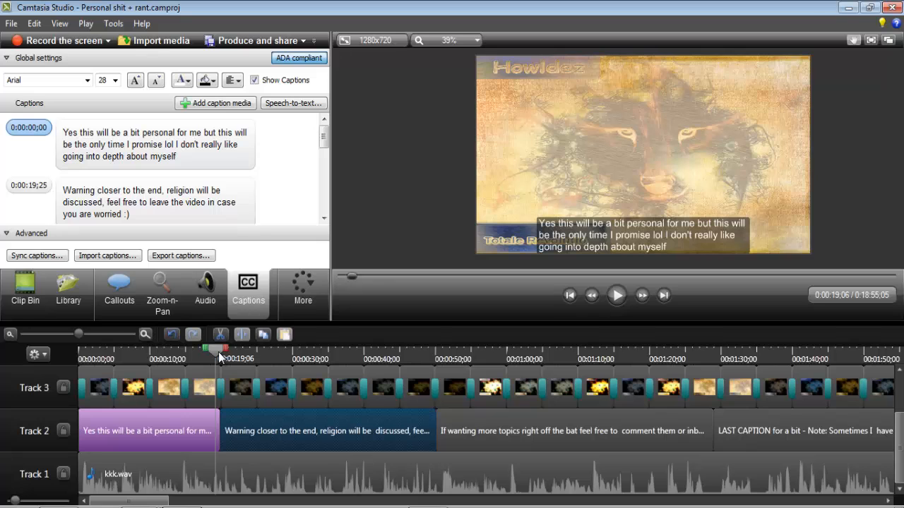
click(561, 357)
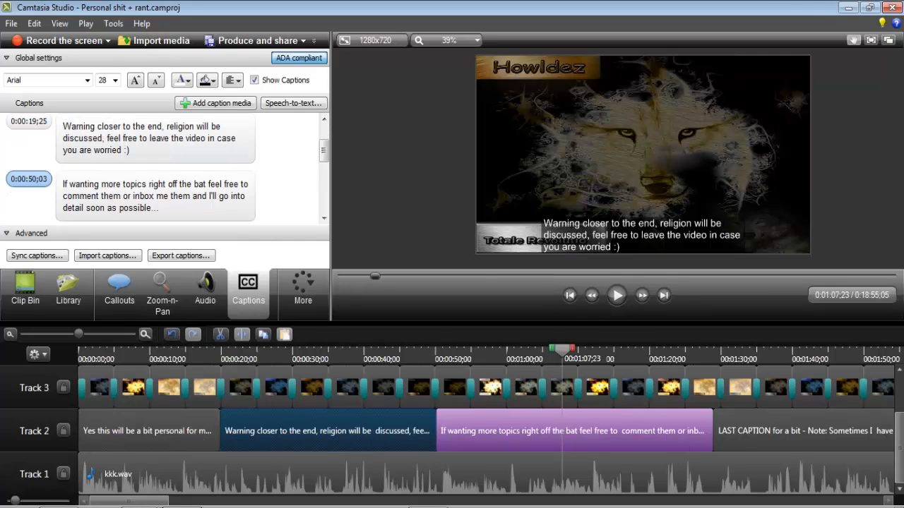
click(619, 502)
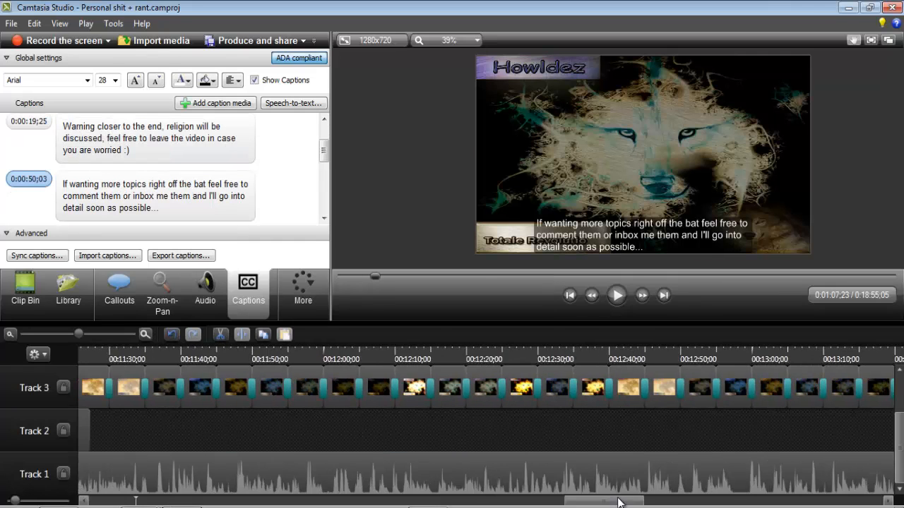
drag(618, 502, 873, 484)
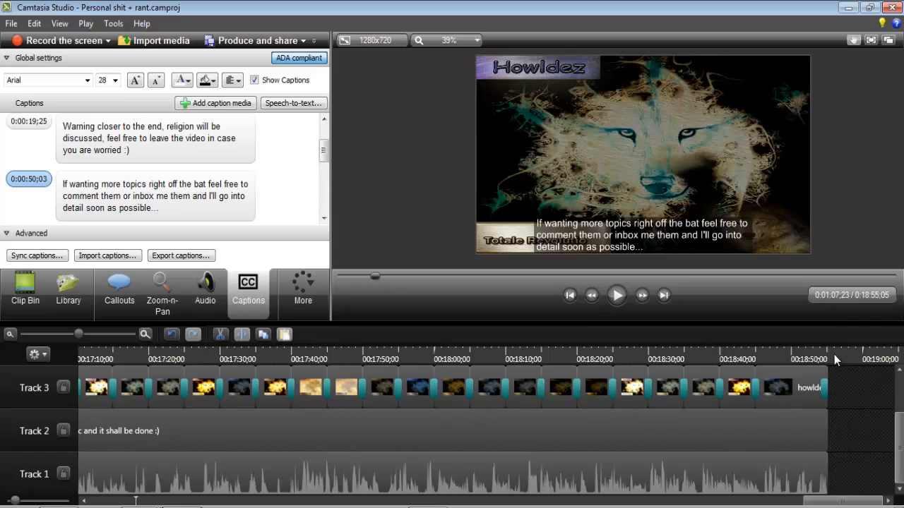
drag(840, 502, 70, 484)
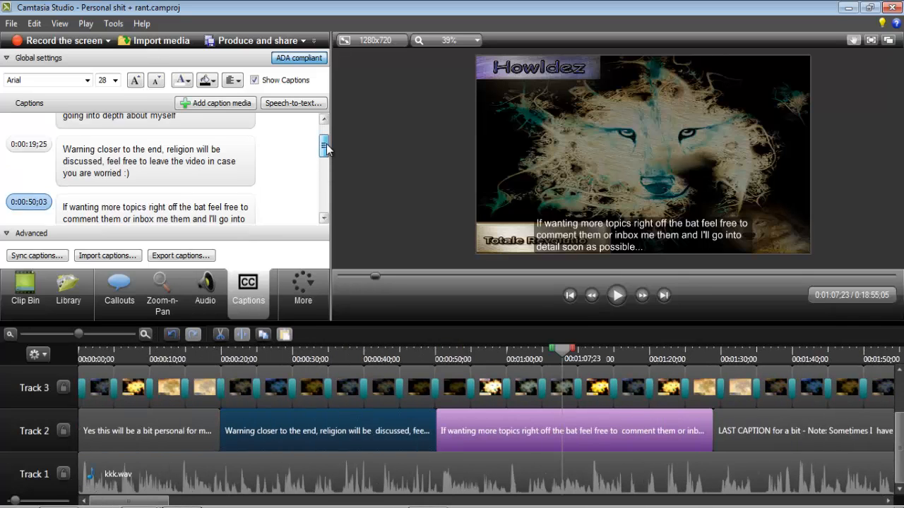
click(326, 121)
mouse_move(326, 121)
mouse_down()
mouse_move(325, 165)
mouse_move(325, 118)
mouse_up()
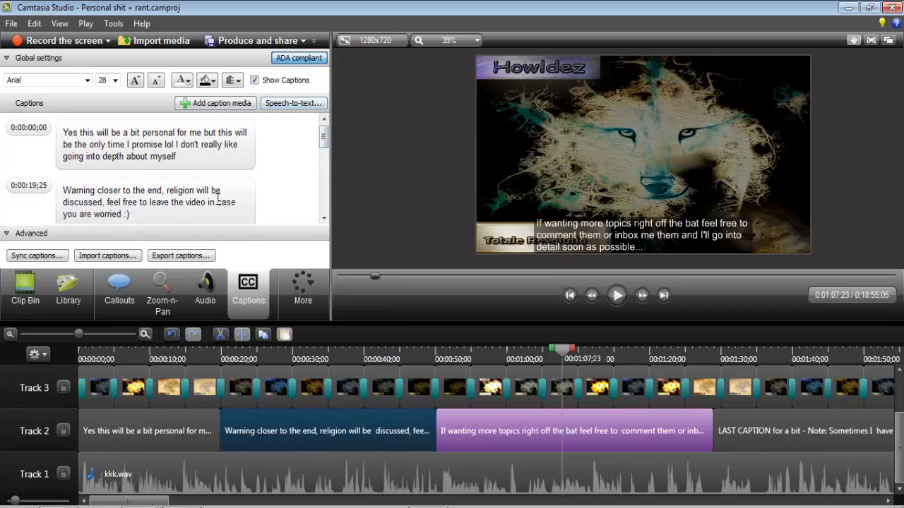
- Move the playhead to 0:00:50;15 at the third caption and review the caption list down to the empty entry for new captions
click(440, 348)
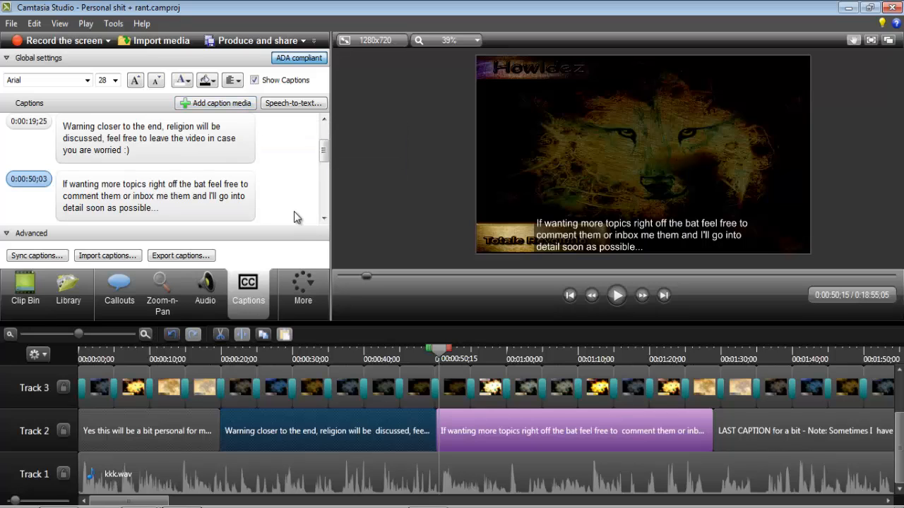
scroll(327, 148, down, 10)
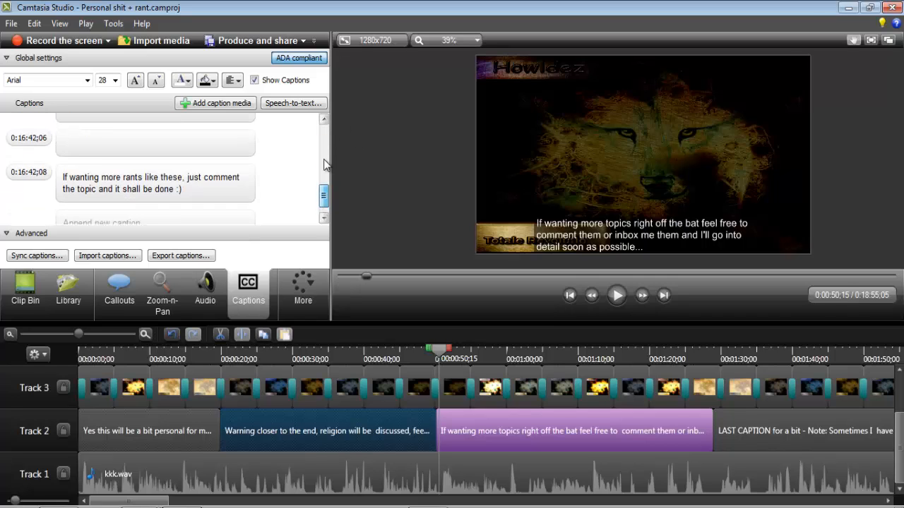
drag(324, 164, 308, 95)
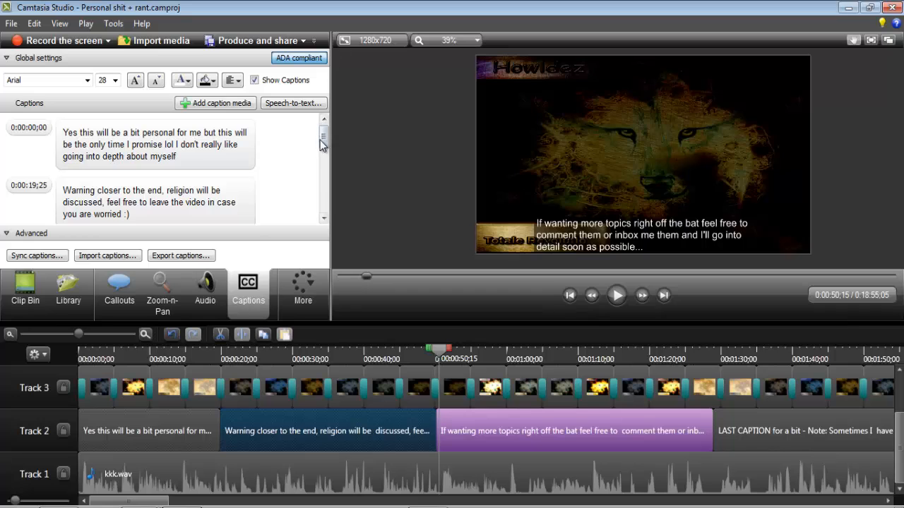
drag(322, 140, 337, 202)
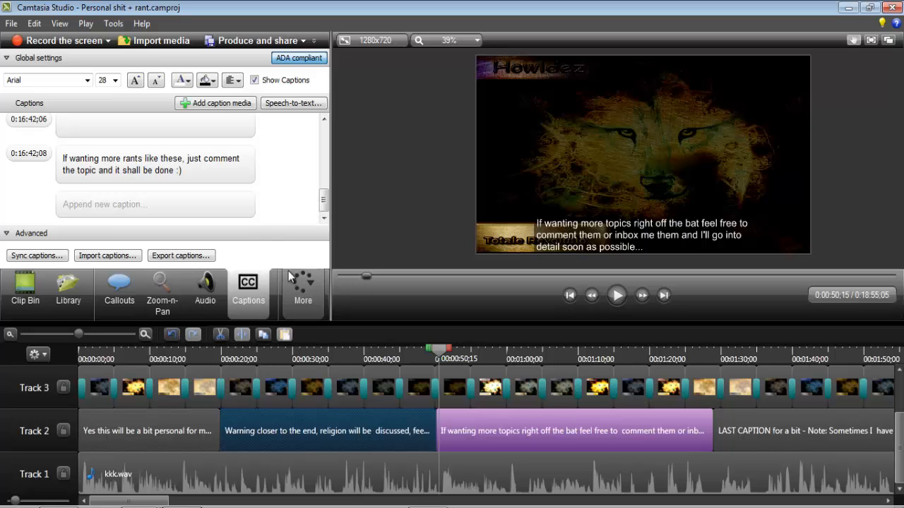
- Open the Quizzing settings and examine the options for adding a quiz and its questions
click(290, 278)
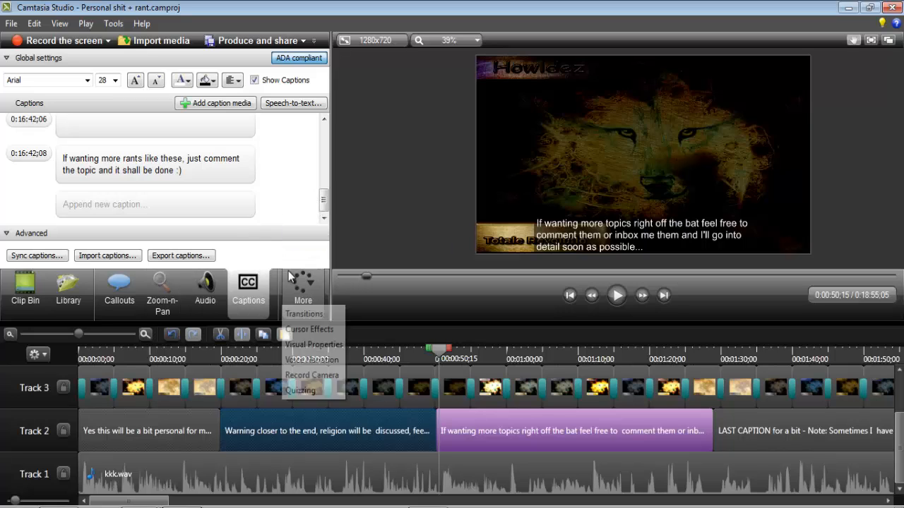
click(295, 393)
drag(321, 89, 317, 63)
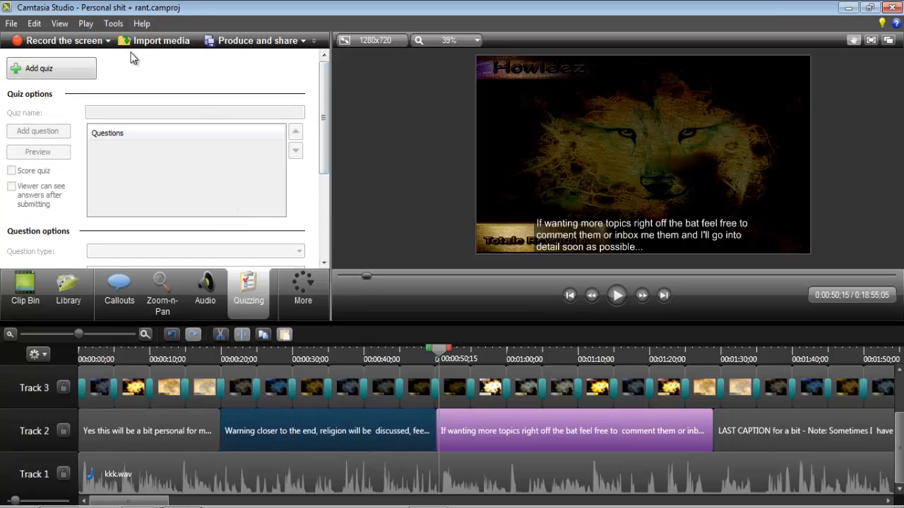
- Review the remaining quiz and question options and the list of additional editing tools
mouse_move(321, 145)
mouse_down()
mouse_move(319, 156)
mouse_move(319, 145)
mouse_up()
drag(318, 113, 310, 131)
drag(322, 117, 329, 47)
click(288, 311)
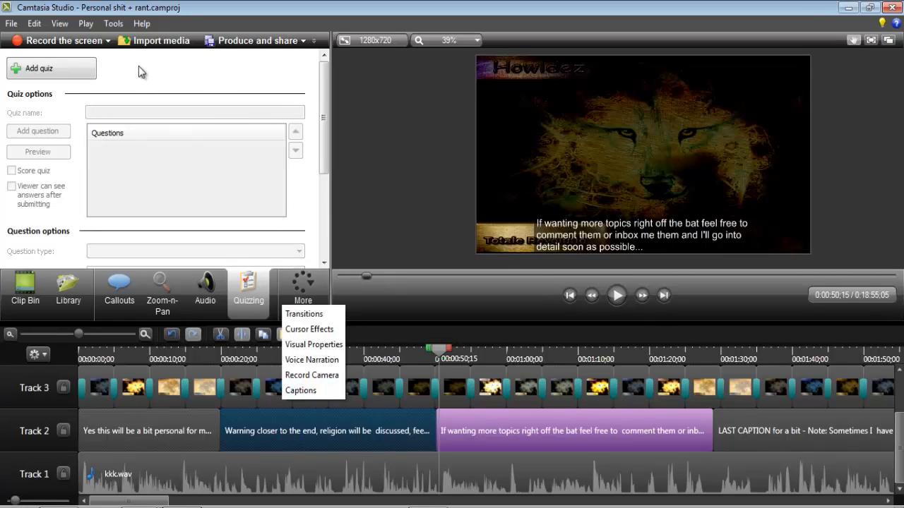
click(216, 91)
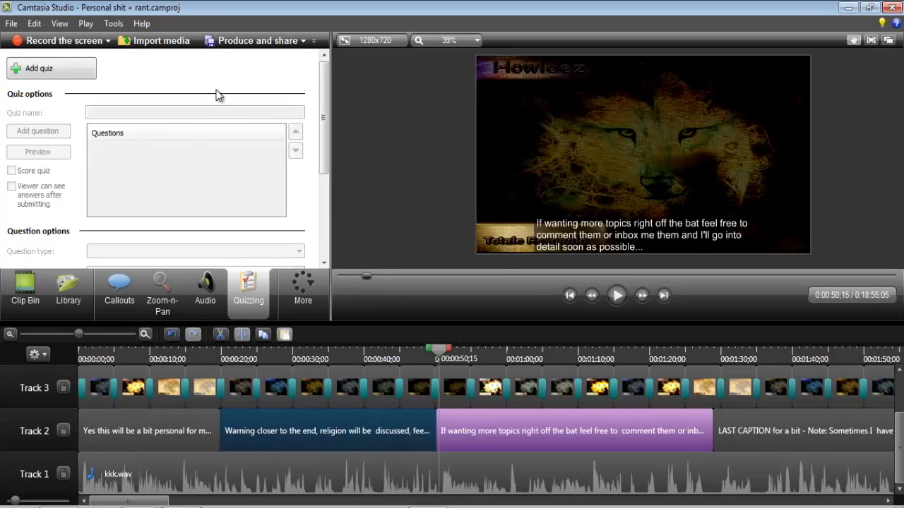
- Show the Library, check the playback commands and switch back to the Clip Bin to look over its images
click(59, 25)
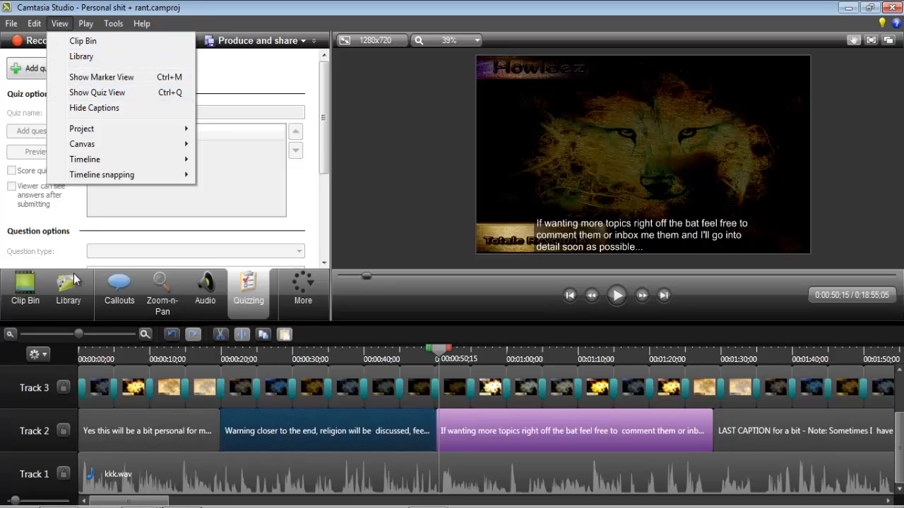
click(82, 56)
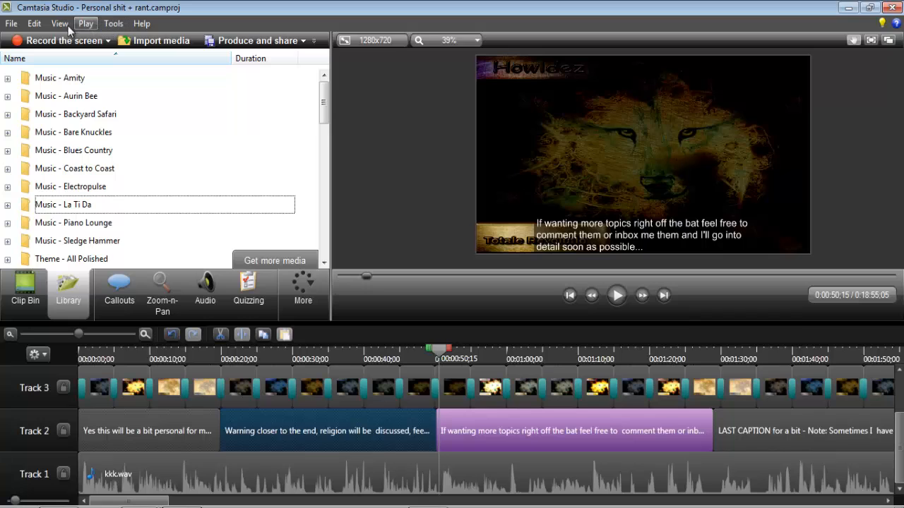
click(84, 24)
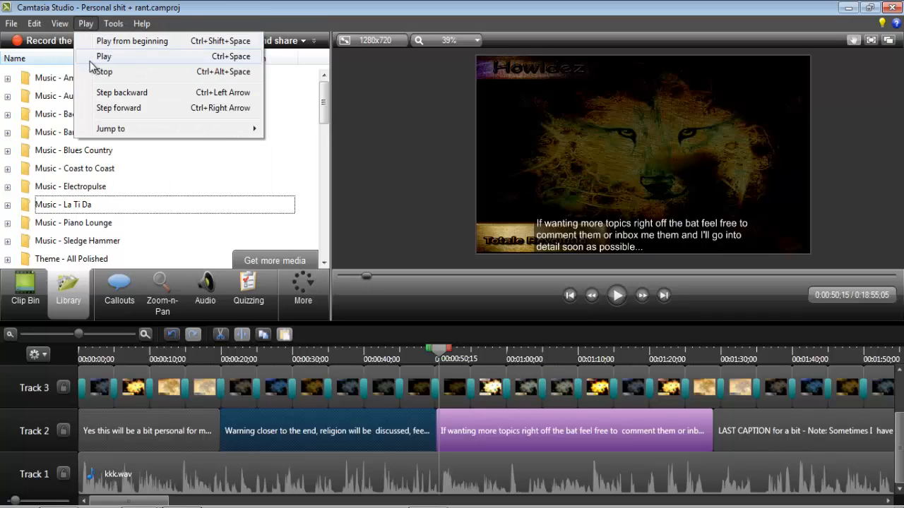
click(83, 41)
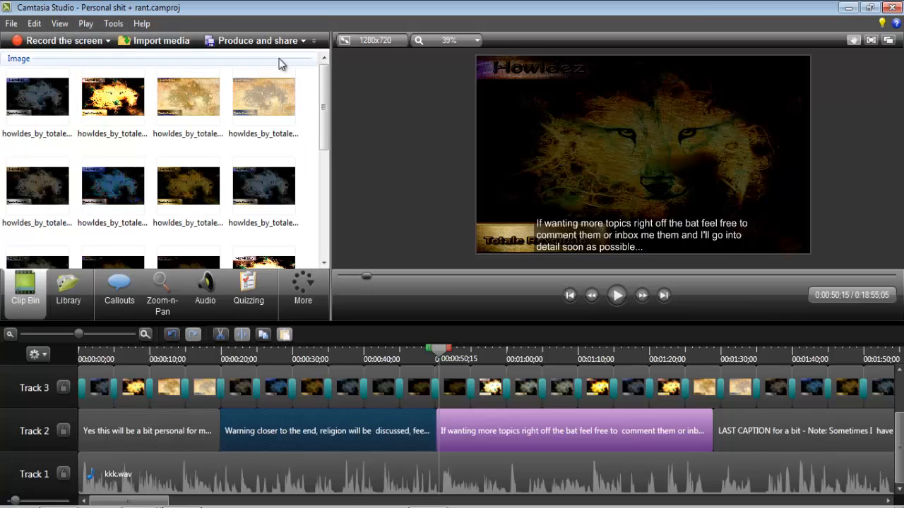
drag(322, 99, 293, 86)
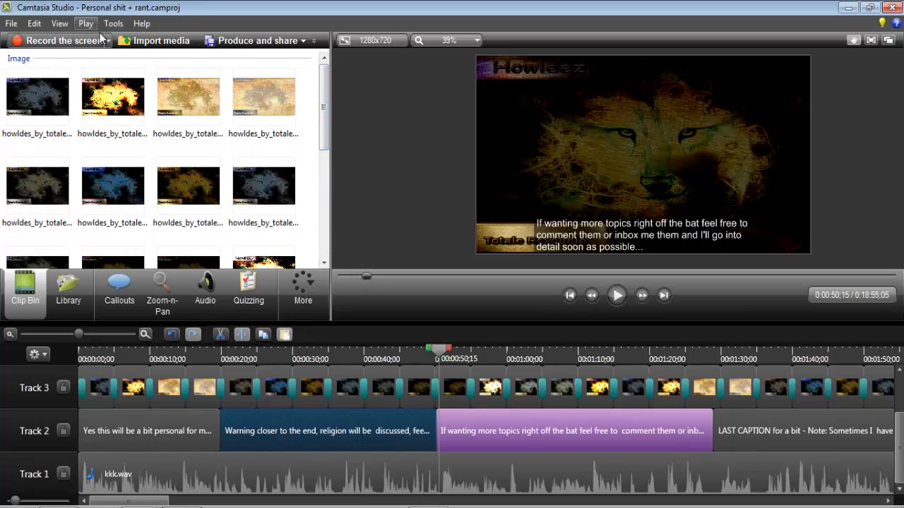
- Examine the project view options, including the editing dimensions, and the available canvas zoom levels
click(34, 23)
mouse_move(59, 23)
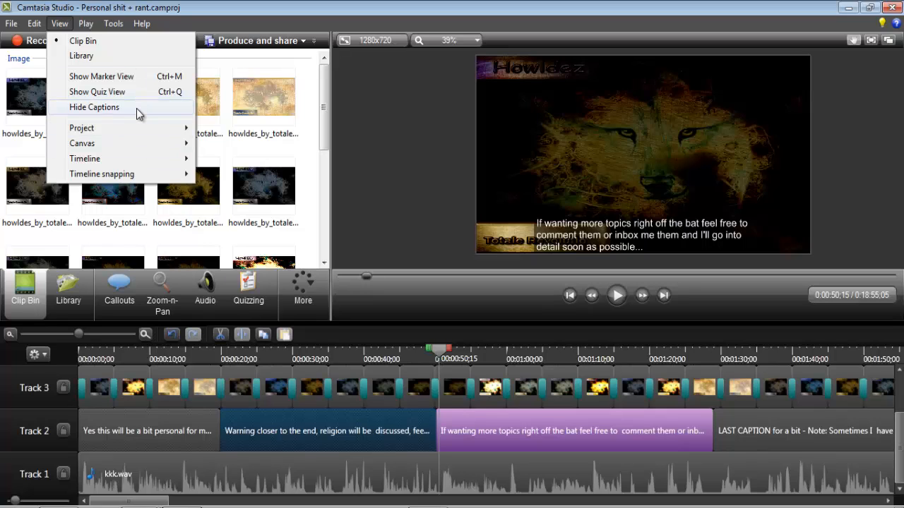
mouse_move(128, 131)
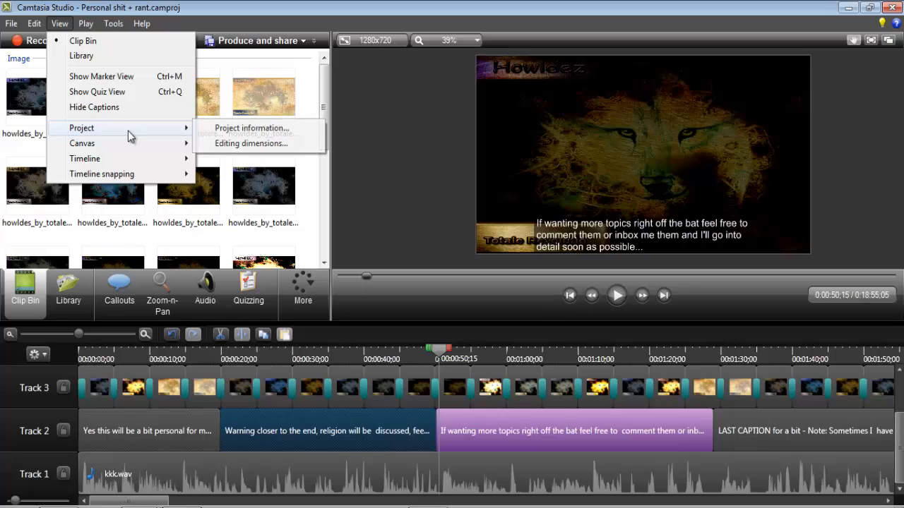
click(222, 145)
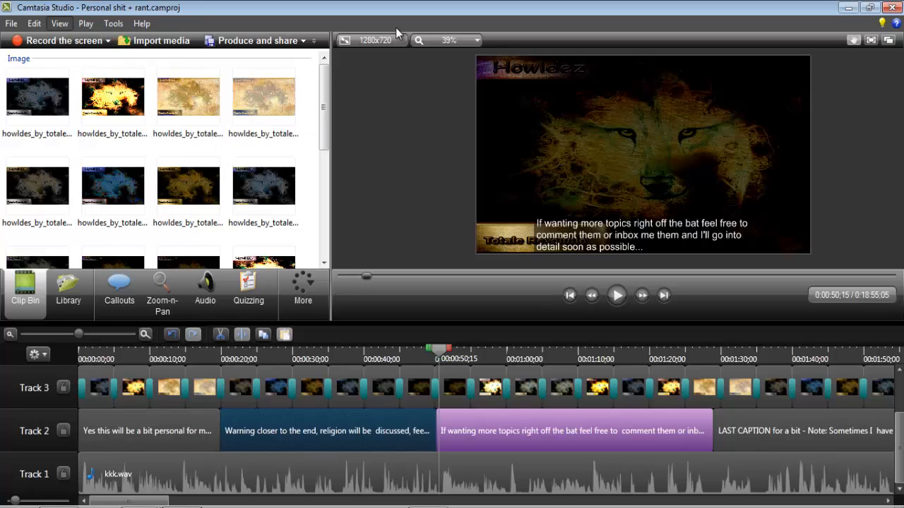
click(56, 24)
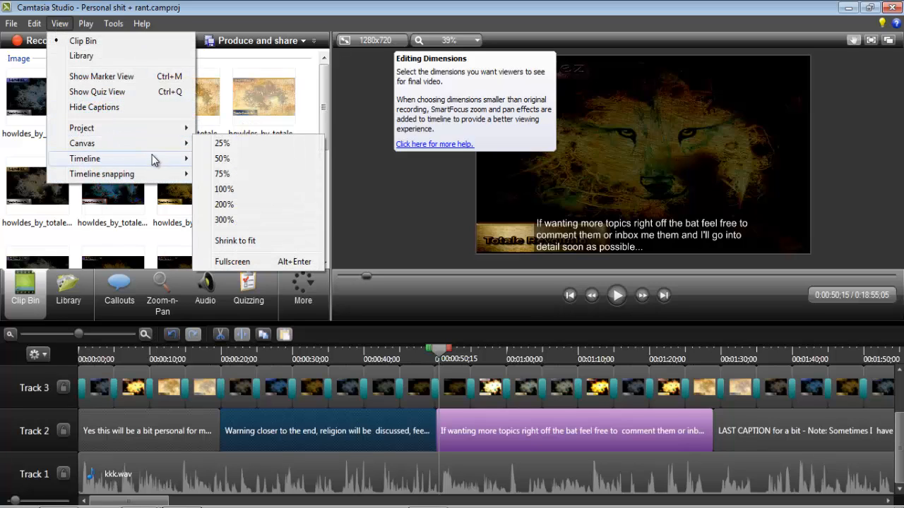
mouse_move(159, 147)
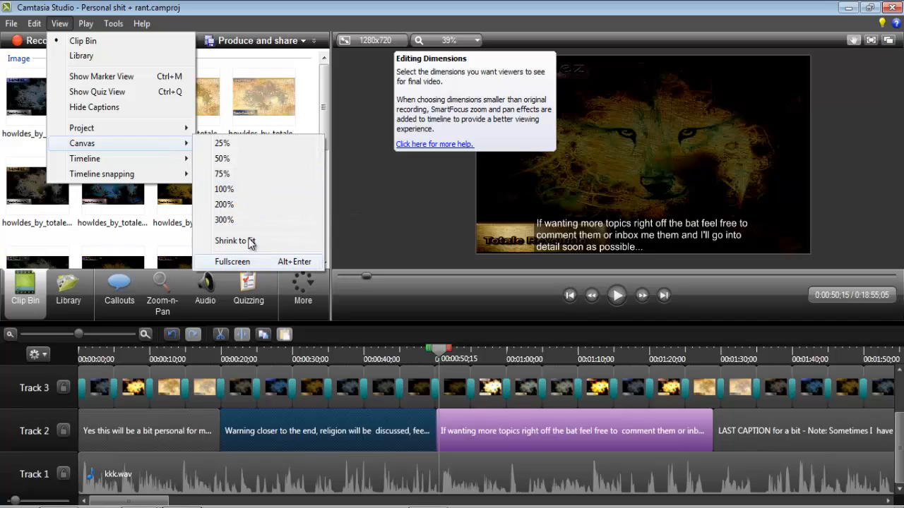
click(486, 30)
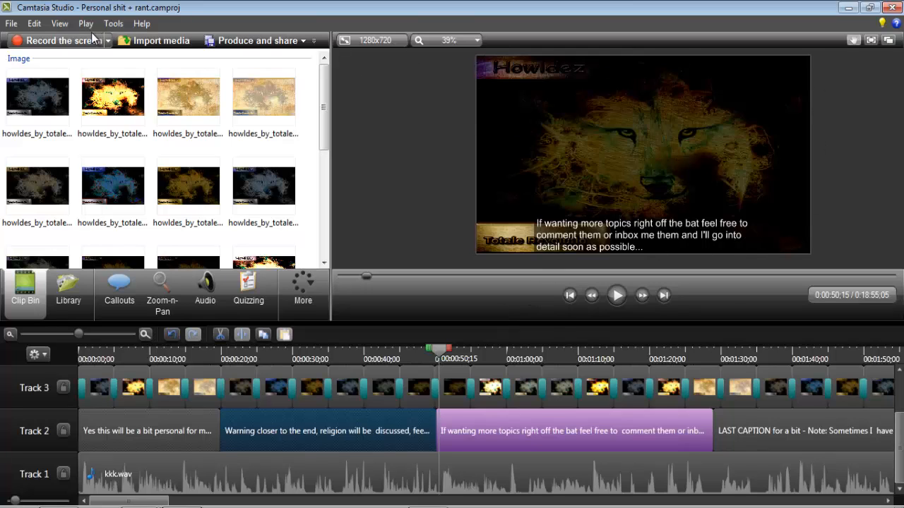
- Examine the timeline zoom commands and the timeline snapping options
click(57, 27)
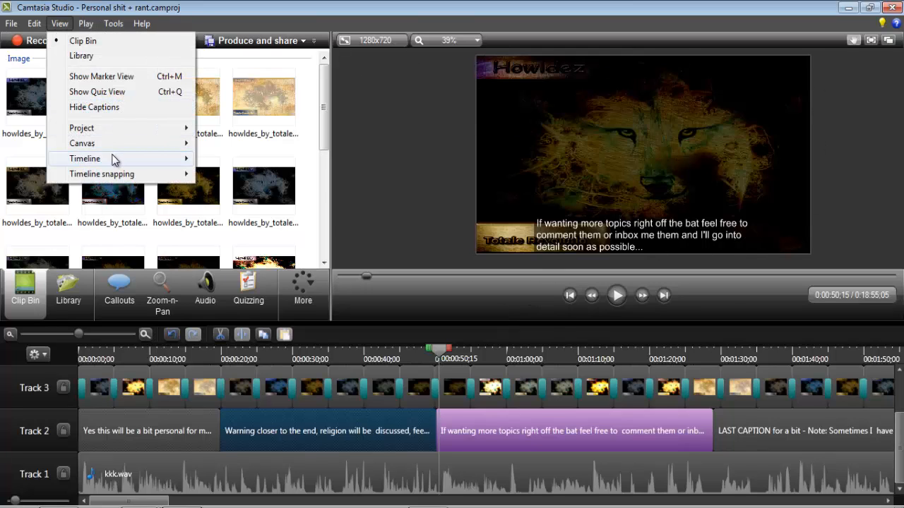
mouse_move(115, 160)
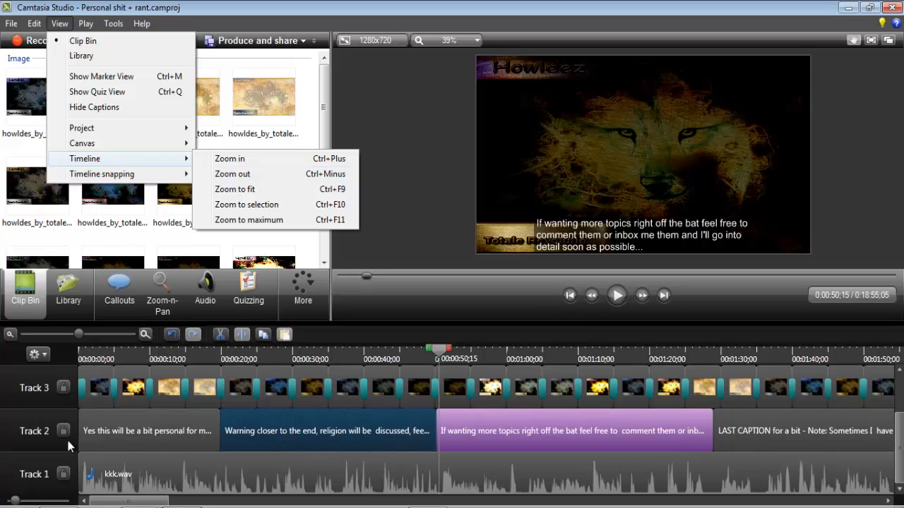
mouse_move(127, 174)
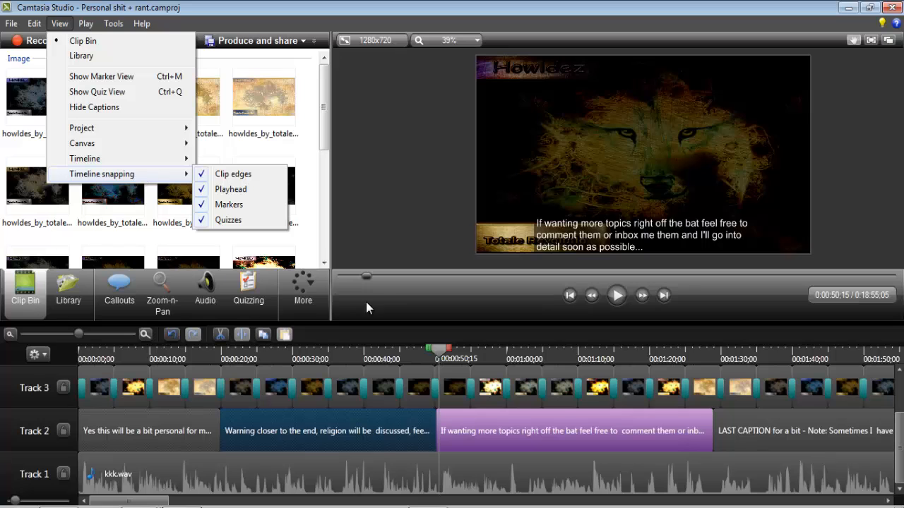
click(445, 353)
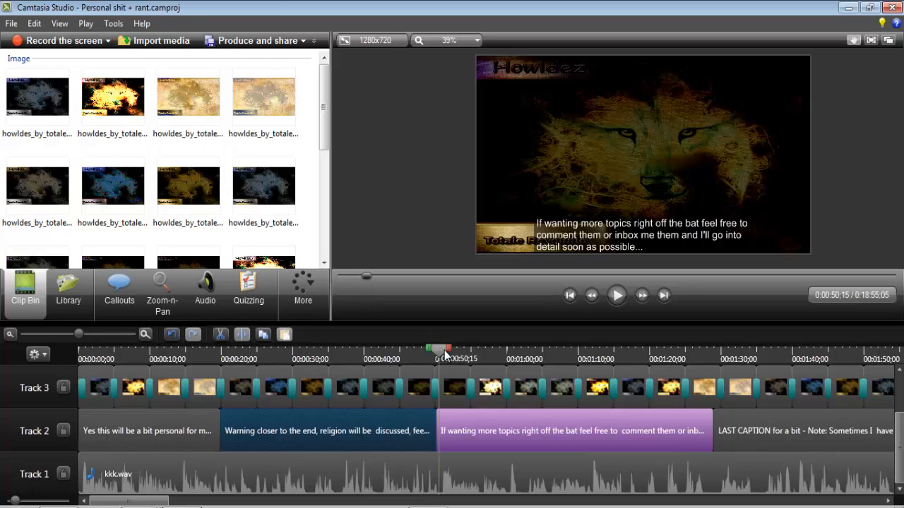
- Select the timeline range from 0:00:50;15 to 0:01:07;05, clear the selection and return the playhead to 0:00:50;00
drag(452, 353, 557, 350)
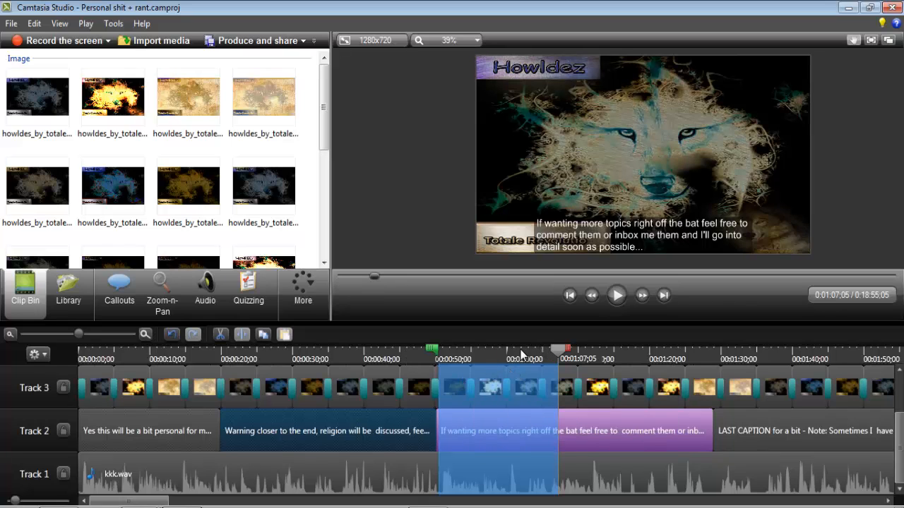
right_click(435, 350)
click(440, 354)
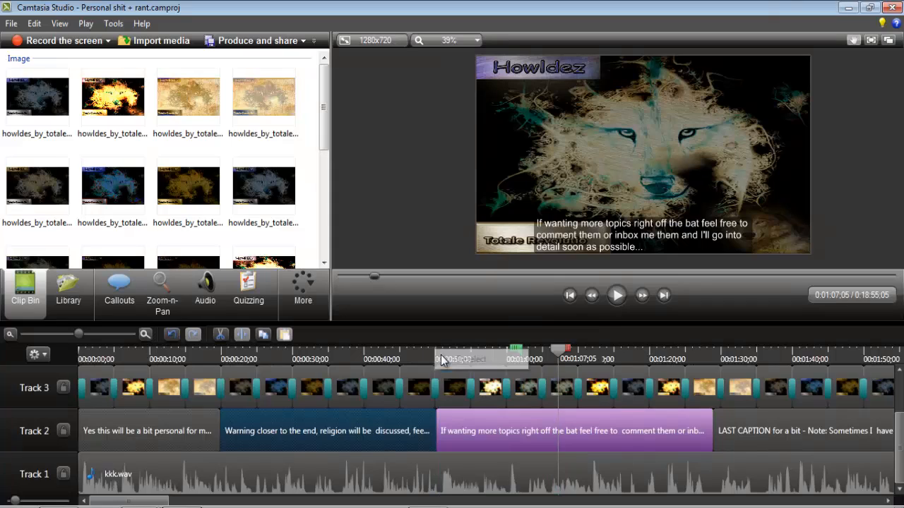
drag(560, 352, 433, 360)
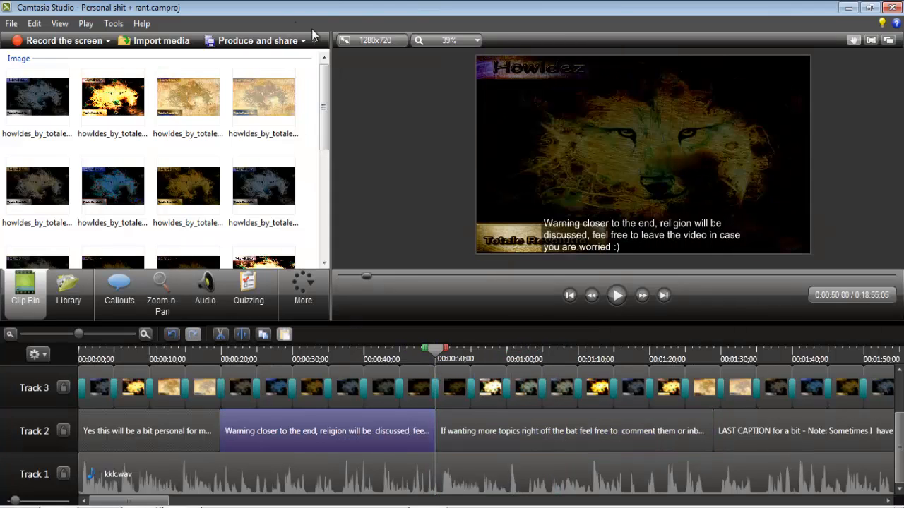
- Review the preset sizes and aspect ratio option in the editing dimensions, keeping the video at 1280 x 720
click(385, 43)
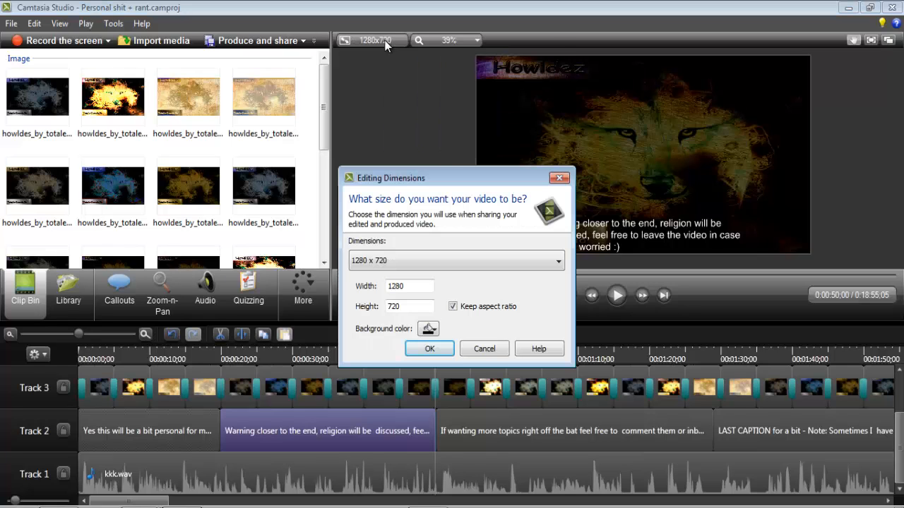
click(427, 260)
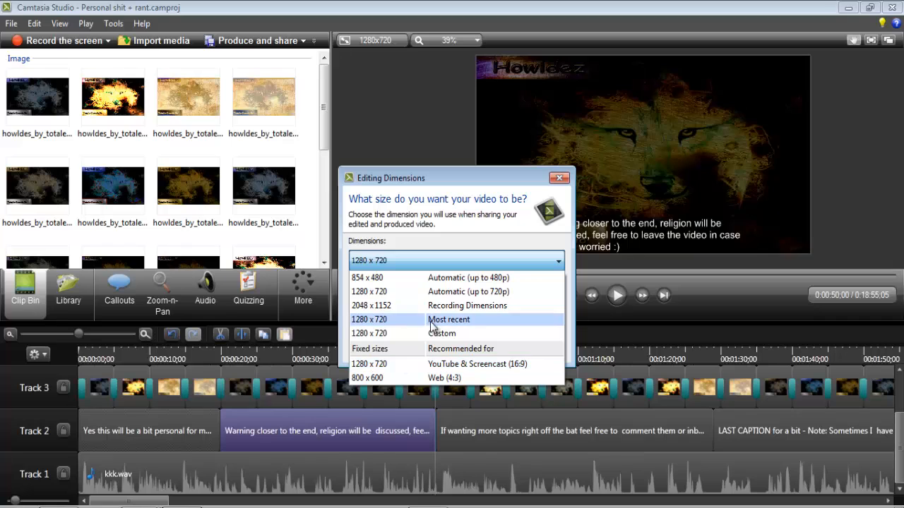
click(430, 267)
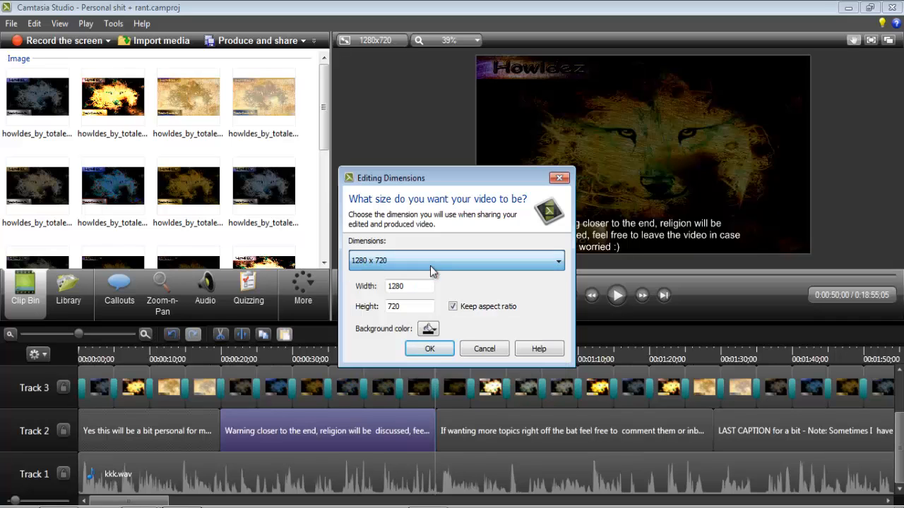
click(431, 267)
click(415, 258)
click(430, 347)
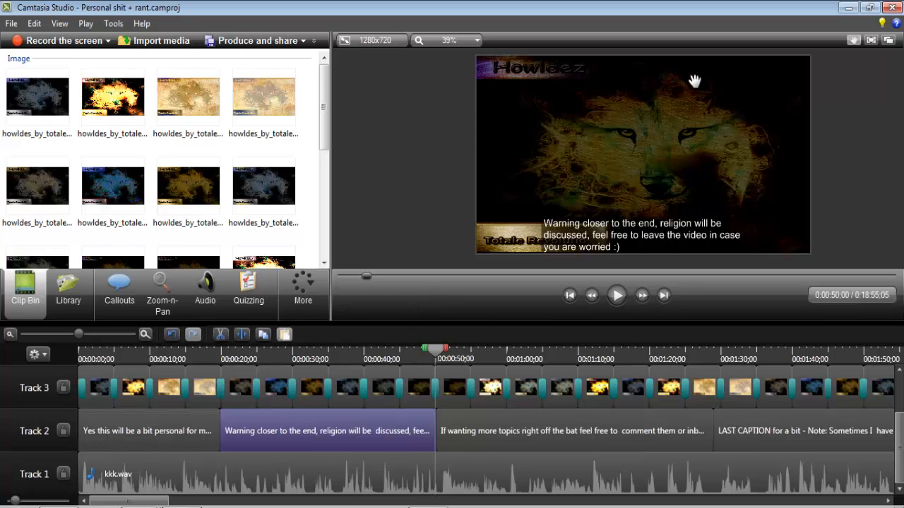
click(375, 40)
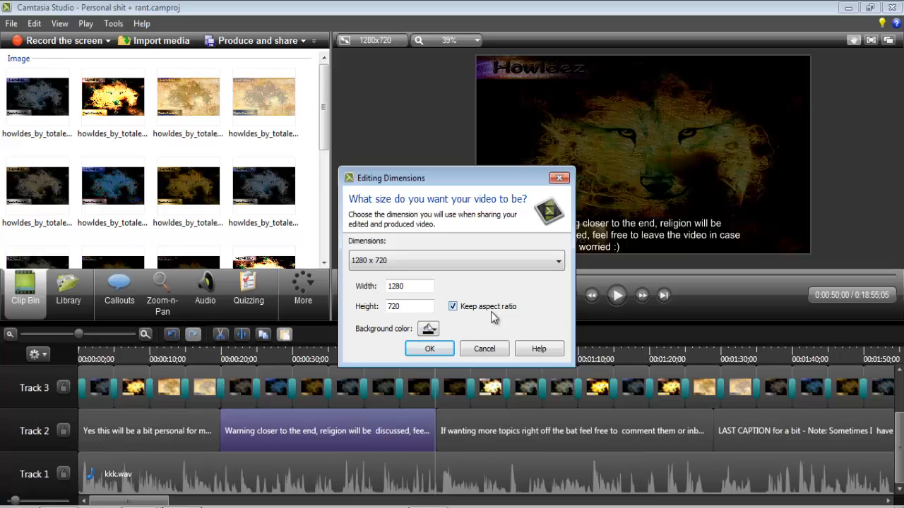
click(484, 348)
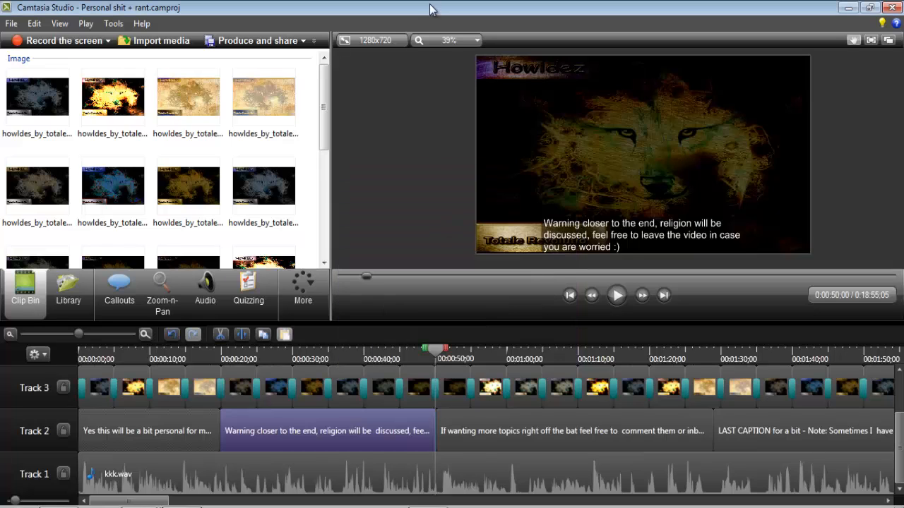
- Set the canvas zoom to Shrink to fit and check the editing dimensions again without changing them
click(452, 40)
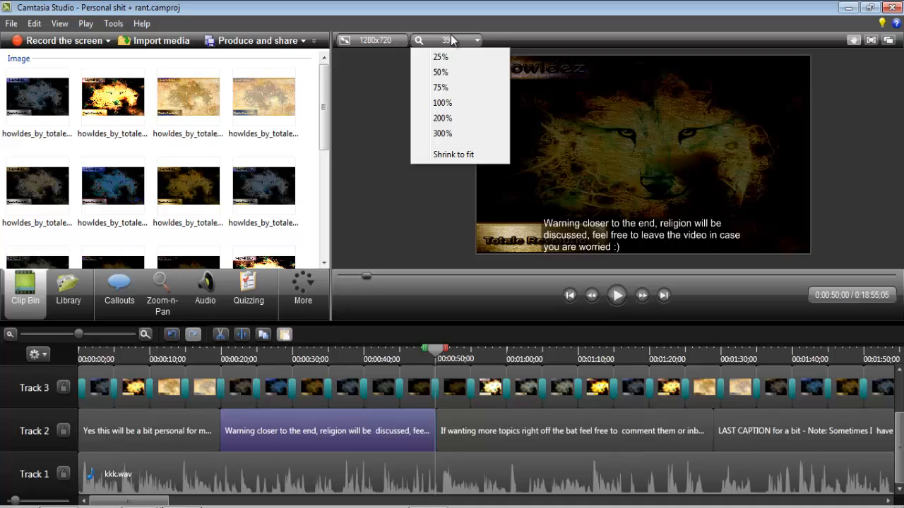
click(456, 40)
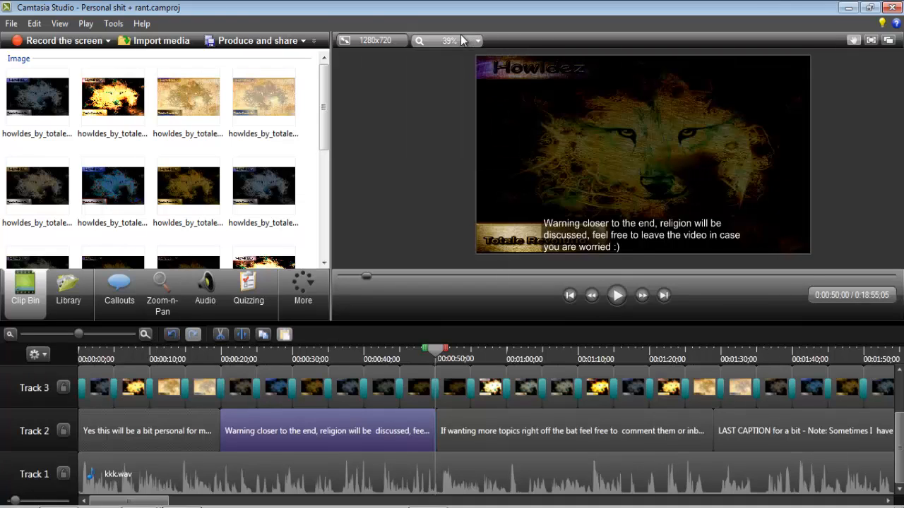
click(462, 41)
click(452, 155)
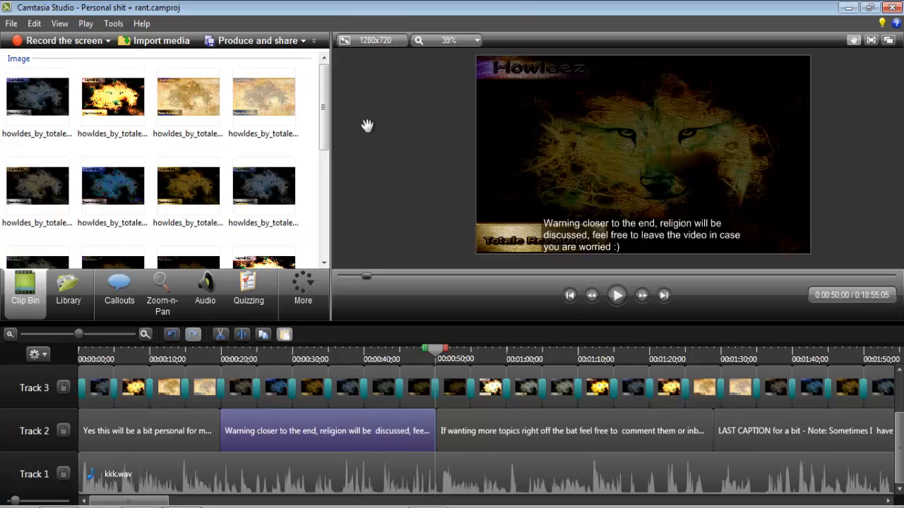
click(379, 40)
click(485, 348)
- Examine which commands can be shown on the main toolbar and the choices for producing and sharing
click(313, 41)
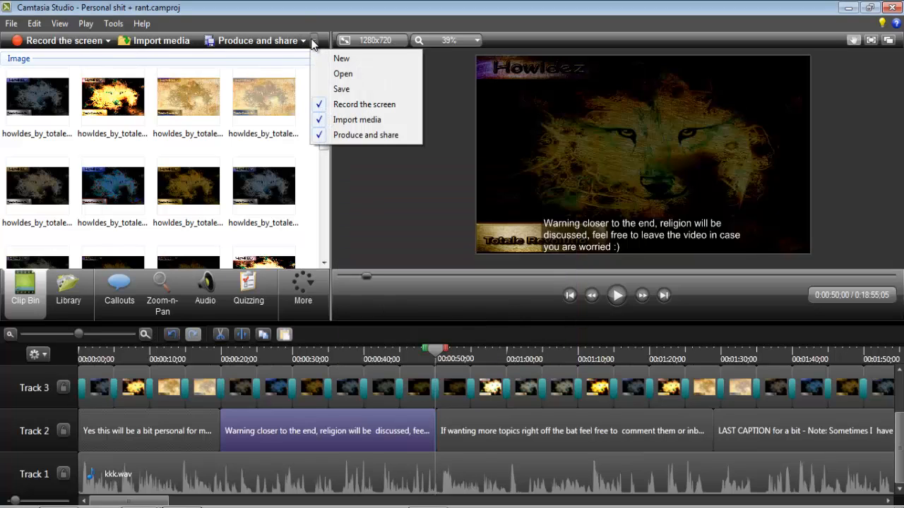
click(308, 42)
click(303, 41)
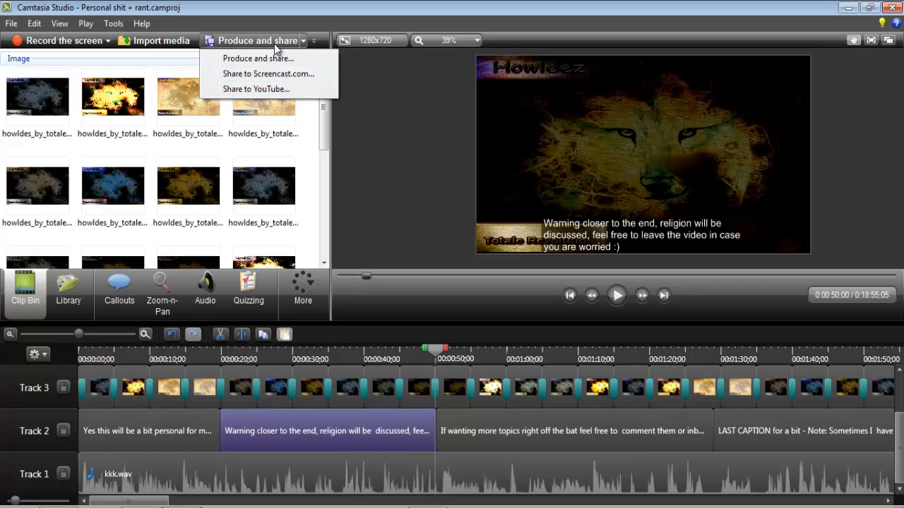
click(274, 44)
- Start the Production Wizard, choose Custom production settings and proceed to the file format selection
click(274, 43)
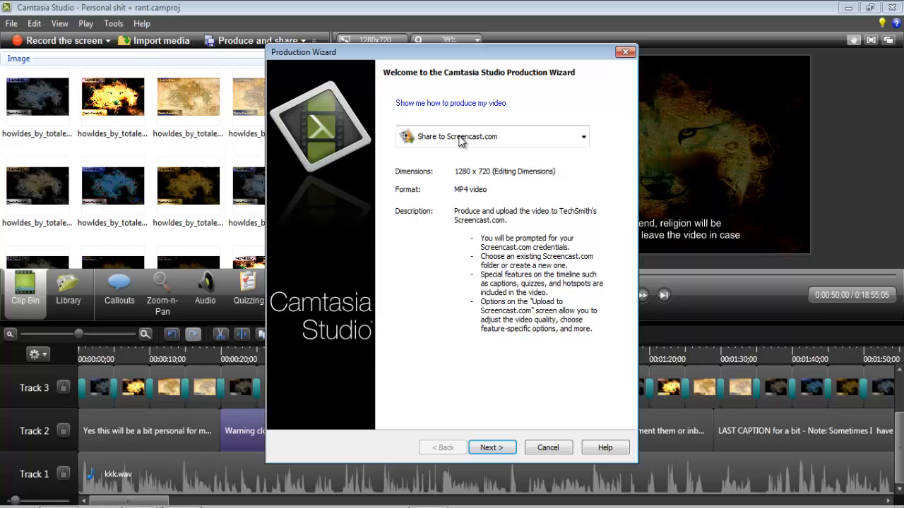
click(456, 139)
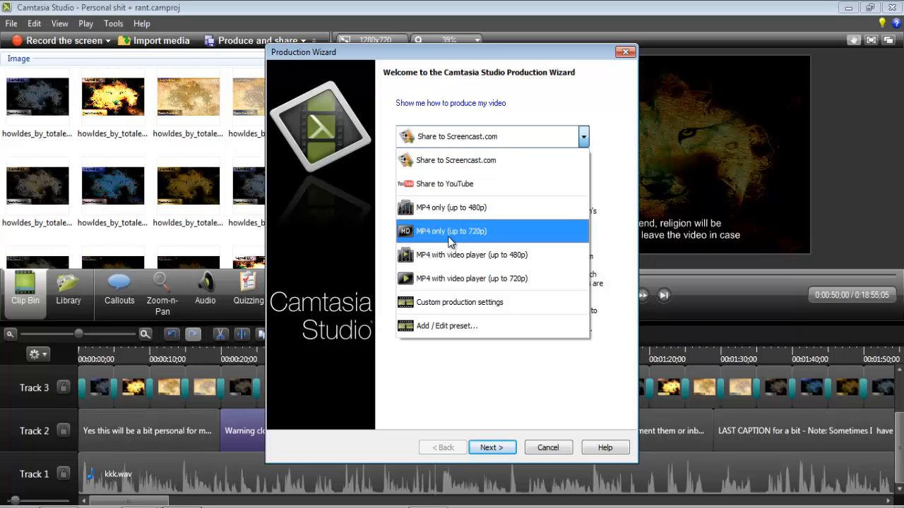
click(474, 304)
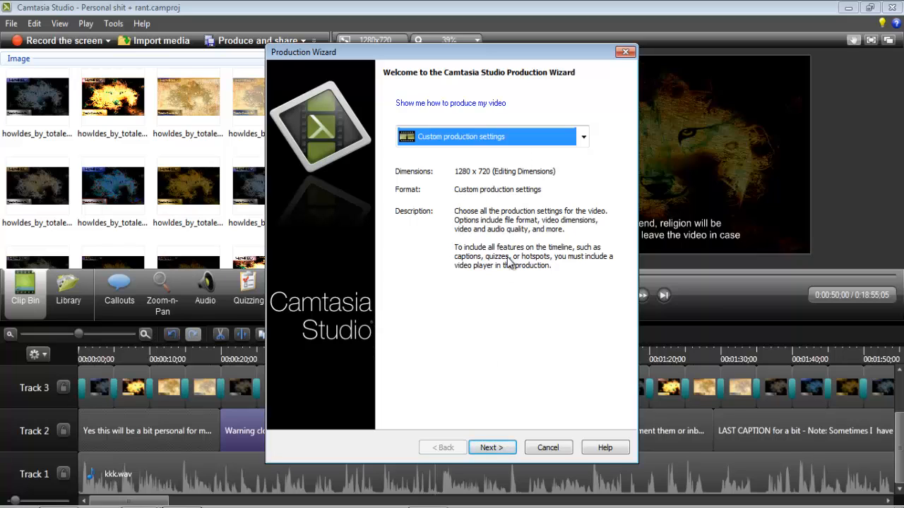
click(490, 447)
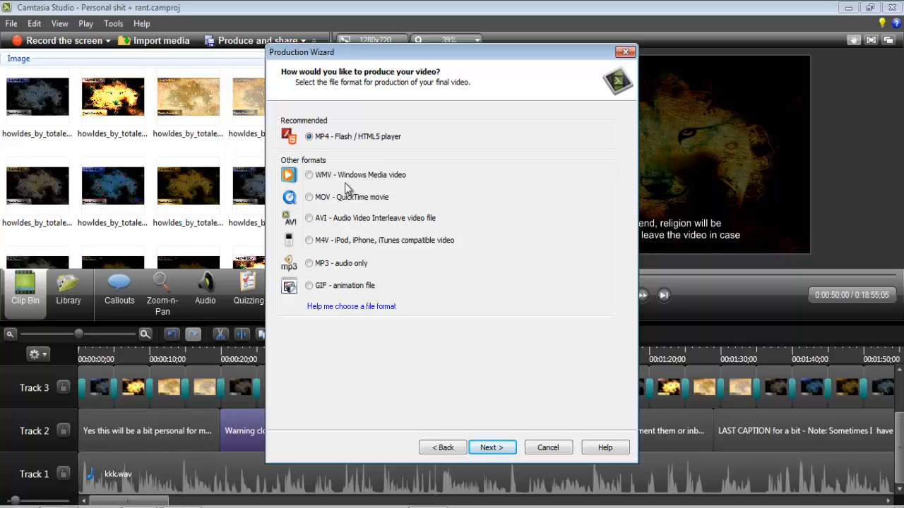
- Proceed with the MP4 - Flash / HTML5 player format to the player options
click(504, 447)
click(505, 447)
click(444, 448)
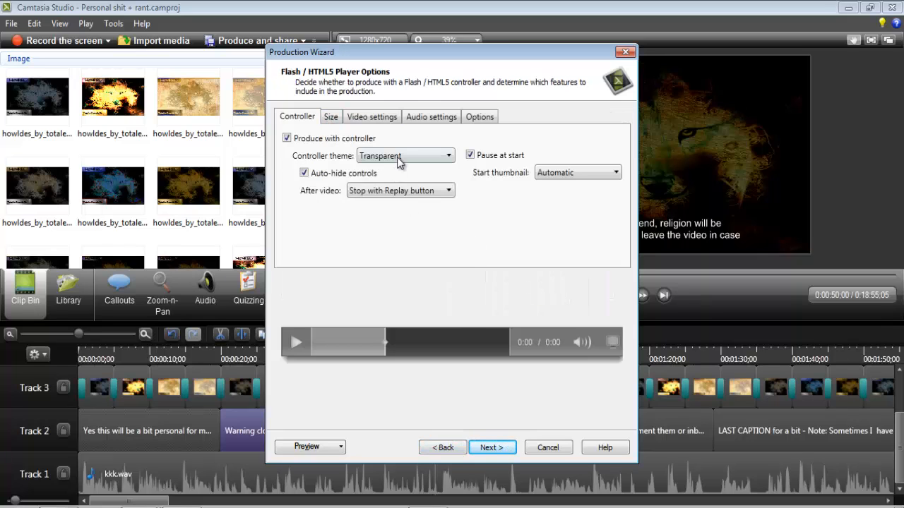
- Review the controller theme, after-video action and start thumbnail choices, keeping Transparent, Stop with Replay button and Automatic
click(397, 157)
click(403, 156)
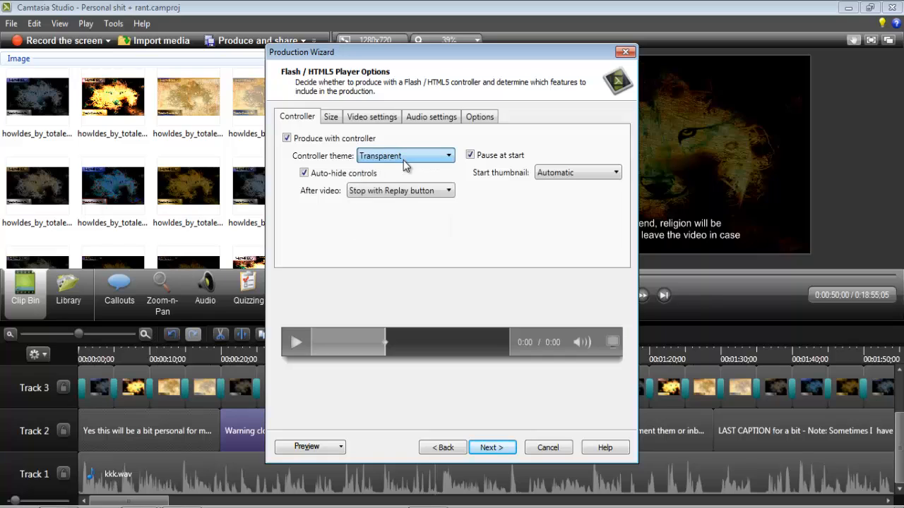
click(372, 192)
click(372, 192)
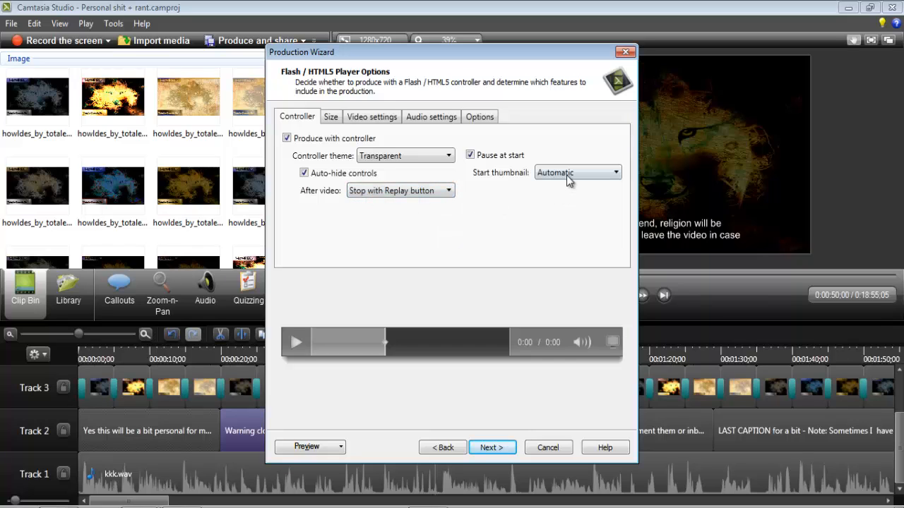
click(406, 192)
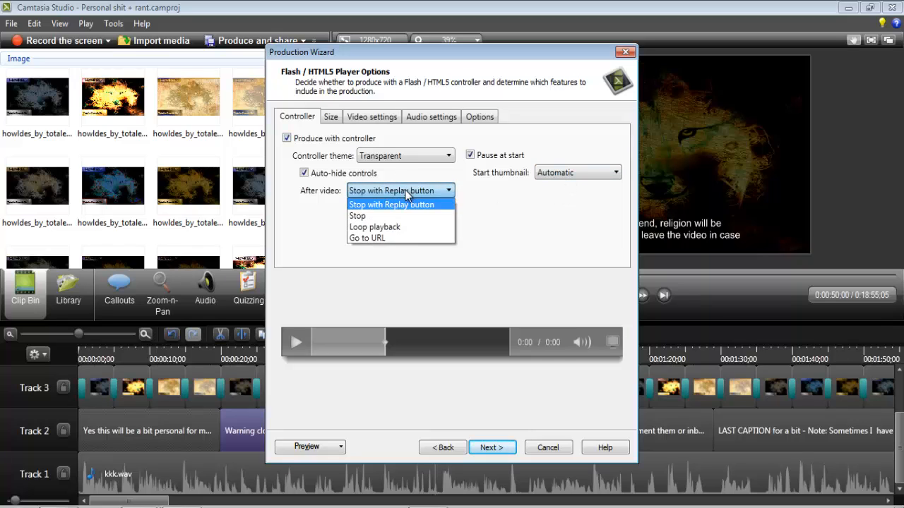
click(514, 231)
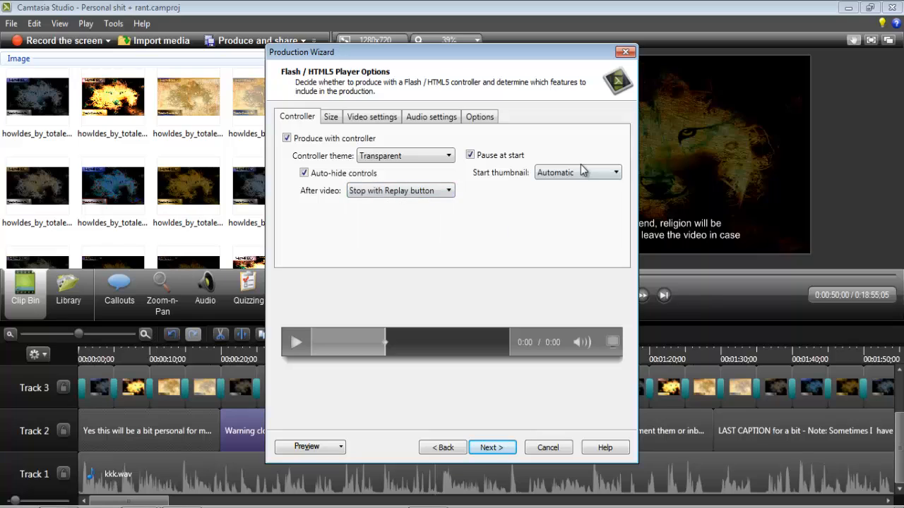
click(582, 172)
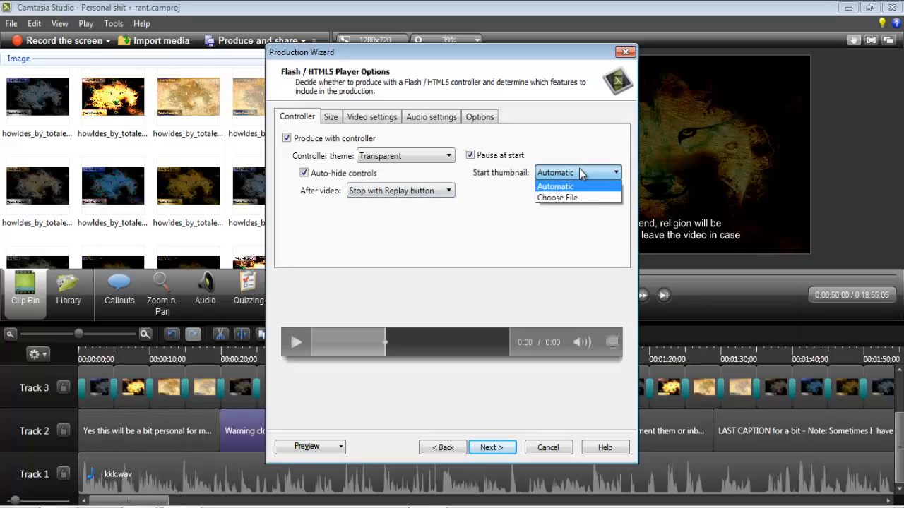
click(581, 173)
click(578, 173)
click(578, 173)
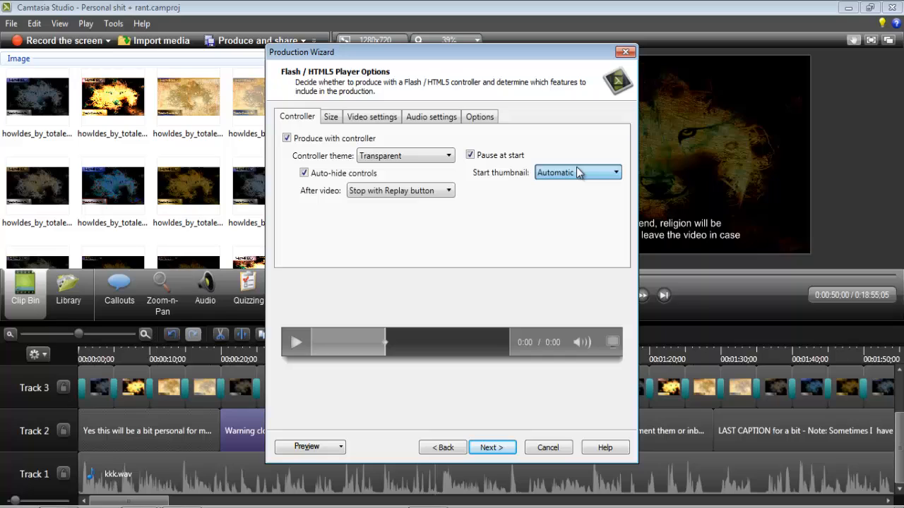
- Check the embed size and video size settings of the player, keeping the video width at 1280
click(331, 117)
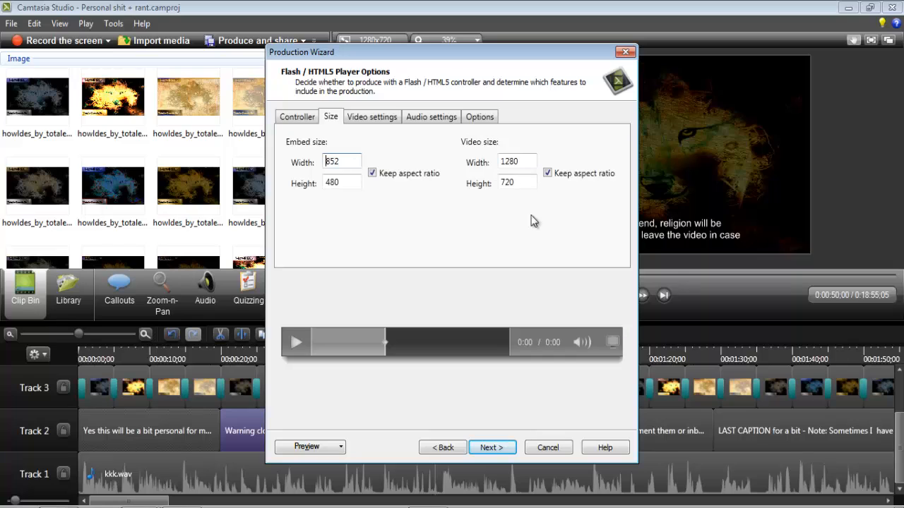
drag(526, 159, 487, 169)
click(524, 164)
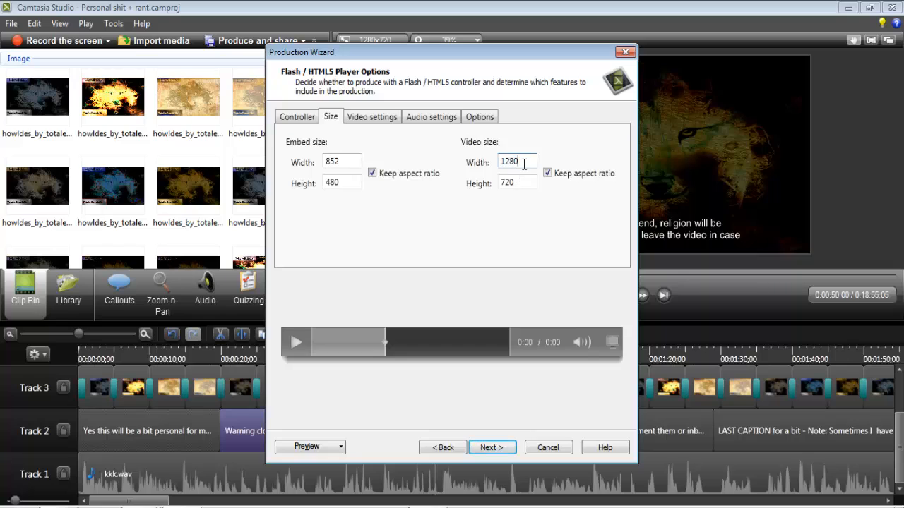
- Review the video settings for frame rate, encoding mode, quality and H.264 level, keeping Automatic frame rate and Quality encoding
click(388, 117)
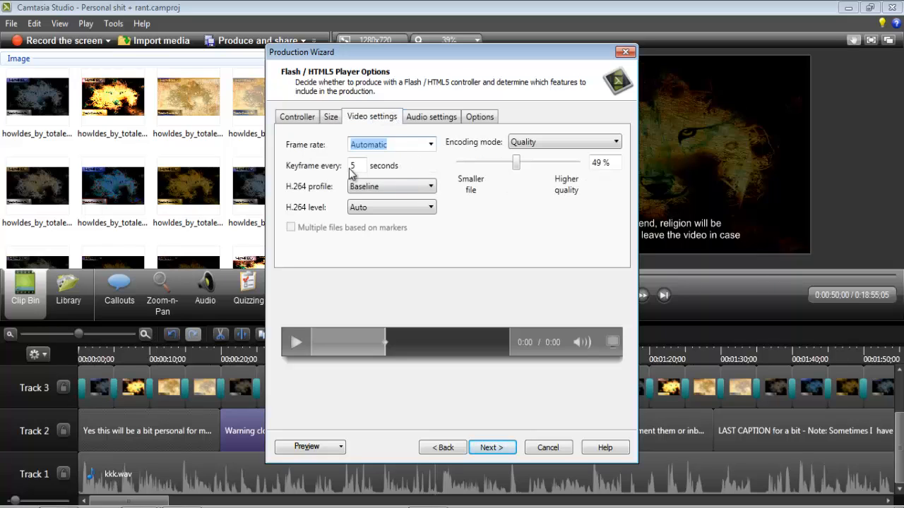
click(431, 149)
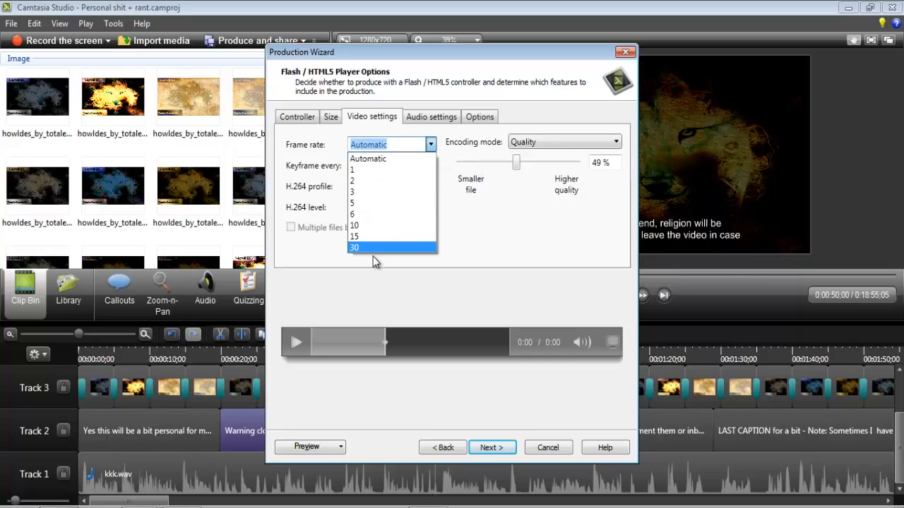
click(438, 168)
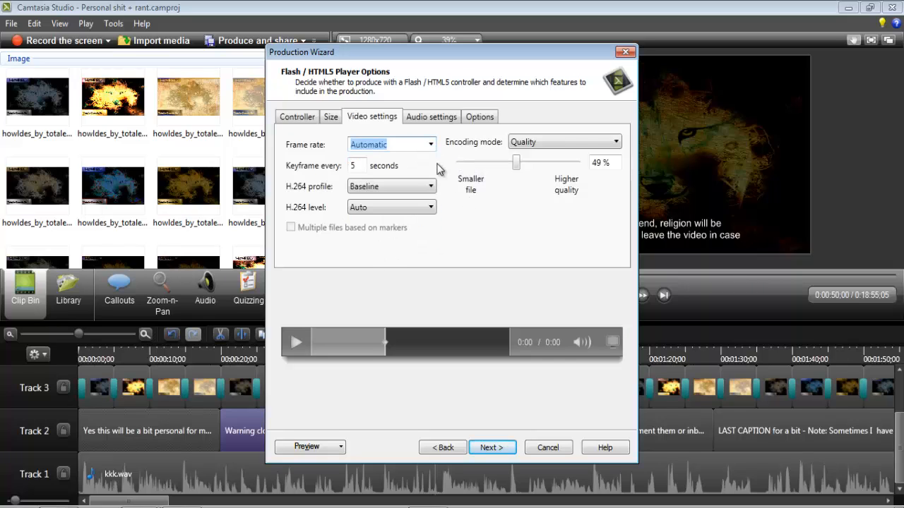
click(545, 150)
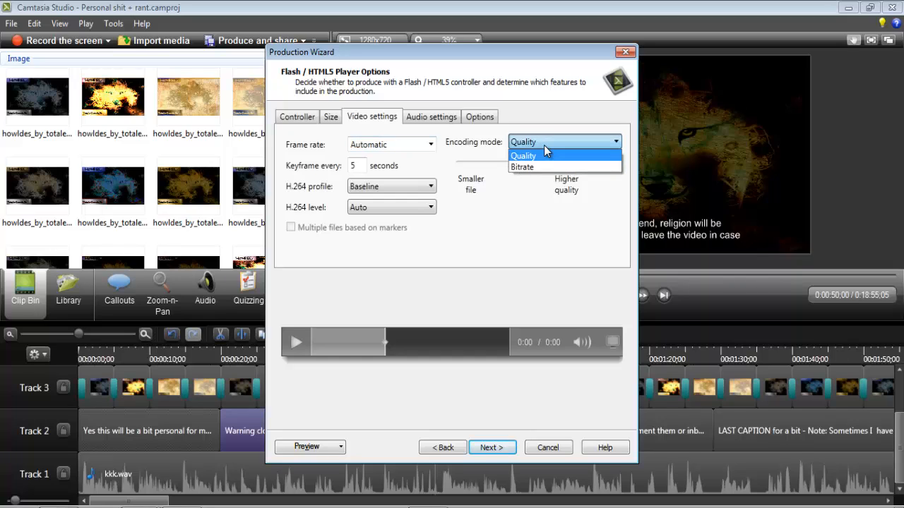
click(543, 154)
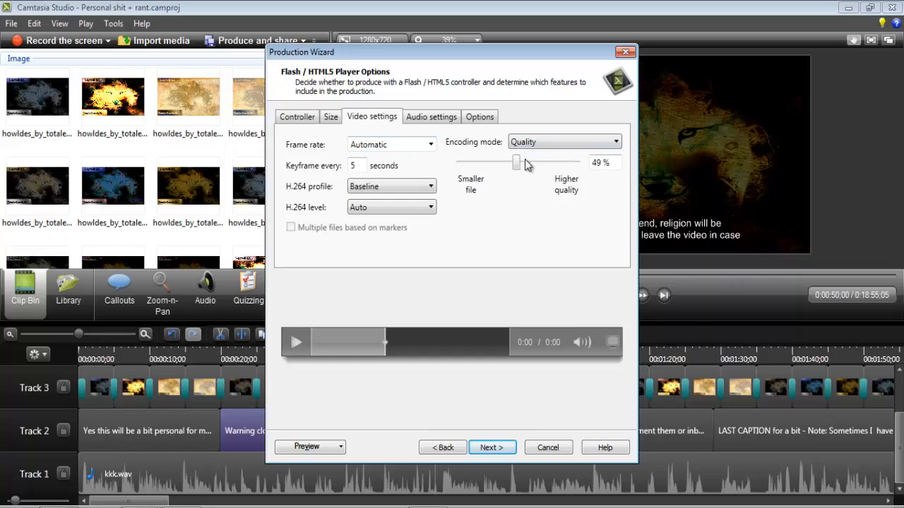
drag(518, 163, 519, 165)
click(374, 210)
click(376, 216)
- Examine the full range of audio bit rates for the production, keeping audio encoding on at 128 kbps
click(410, 118)
click(336, 140)
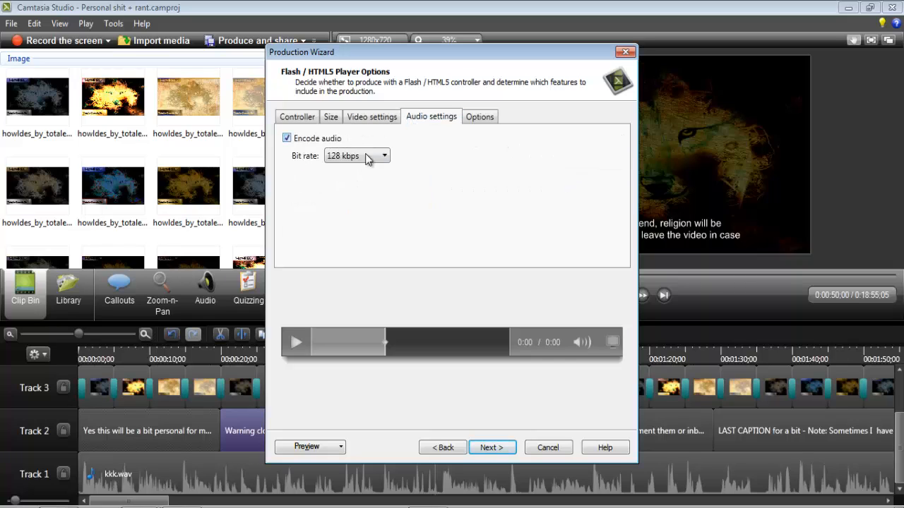
click(370, 156)
click(369, 155)
click(366, 156)
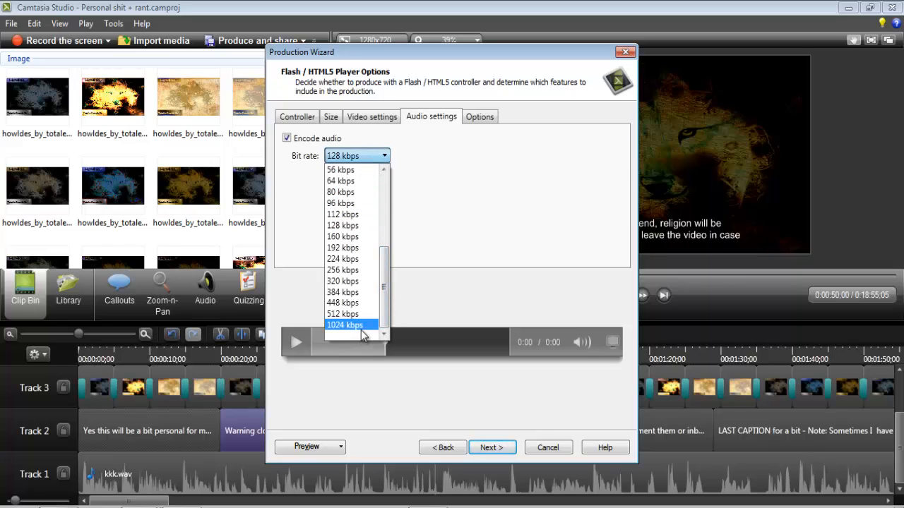
drag(385, 297, 381, 336)
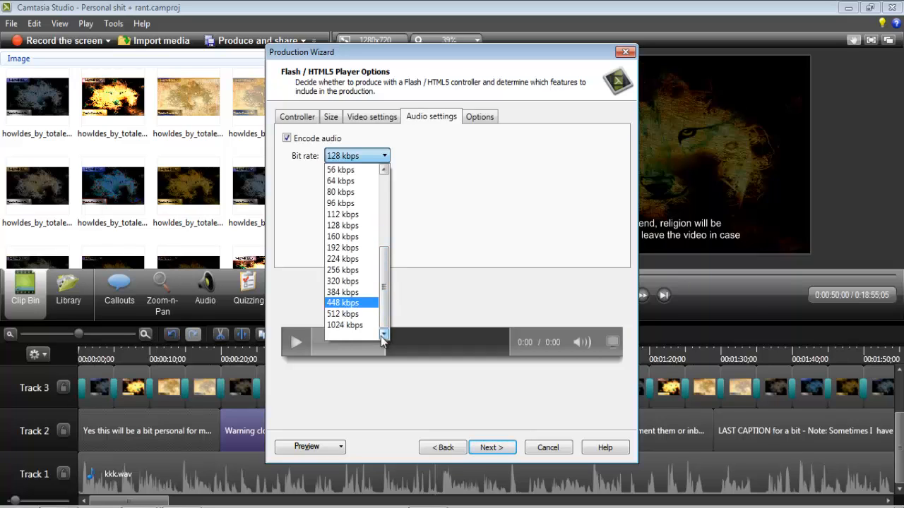
drag(386, 302, 382, 324)
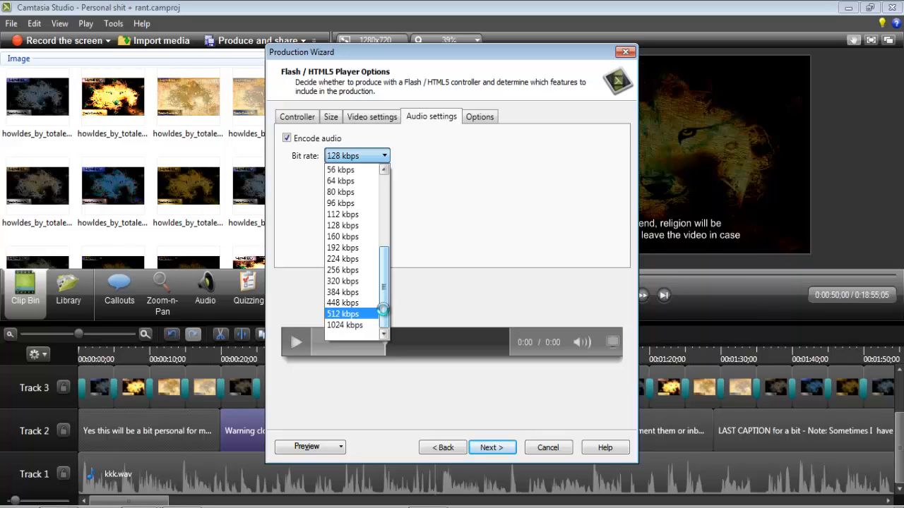
drag(386, 309, 386, 183)
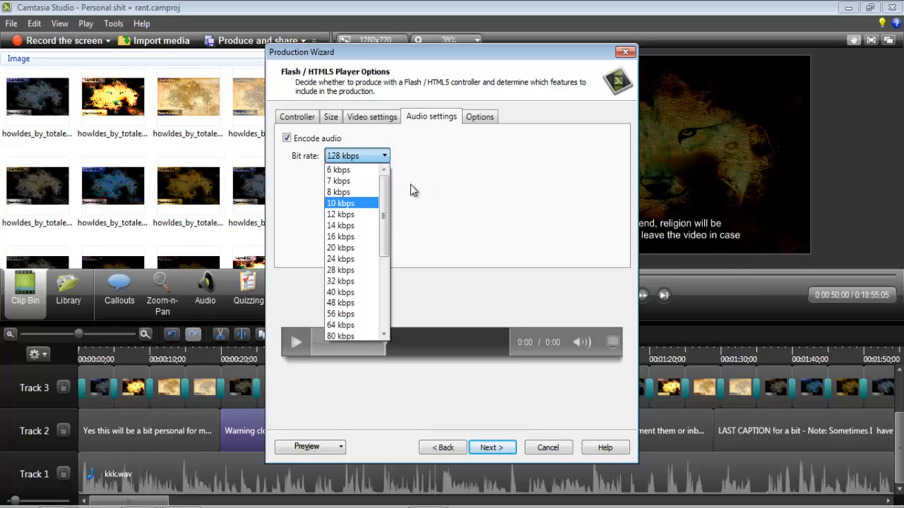
click(503, 168)
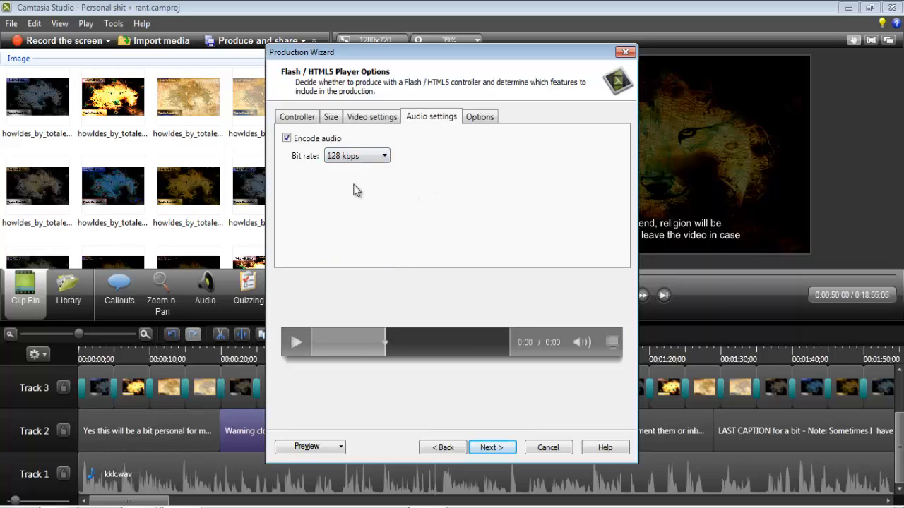
click(363, 155)
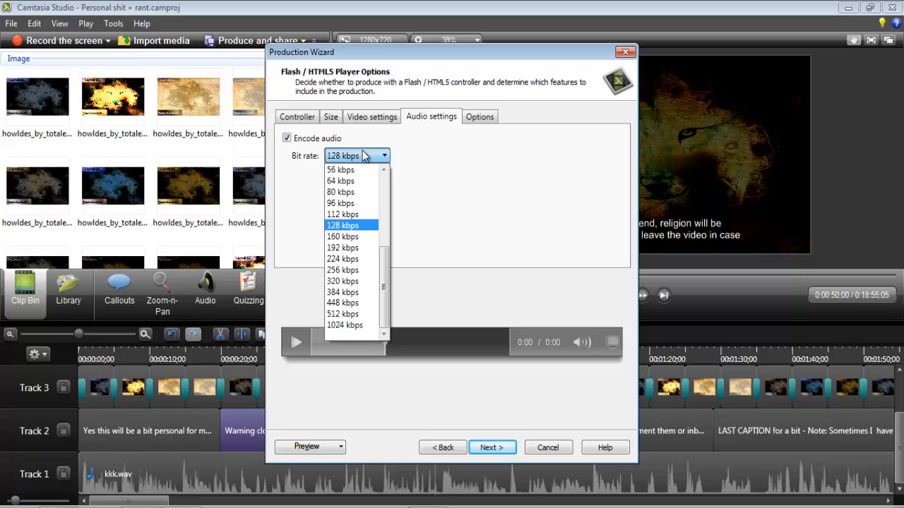
click(384, 232)
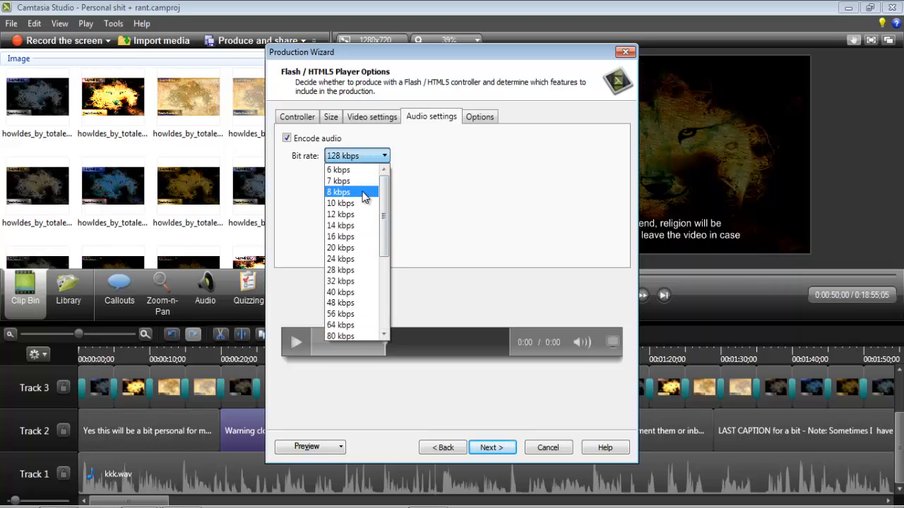
click(398, 187)
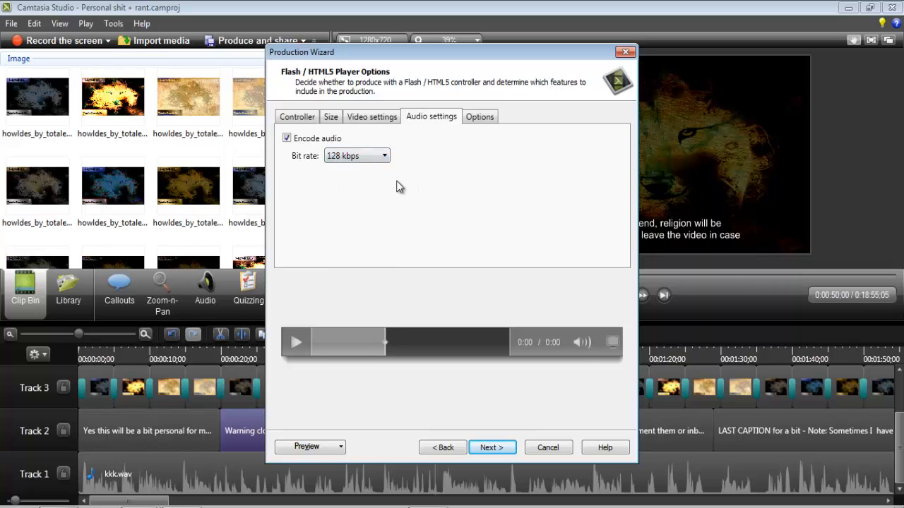
- Review the caption types available for the produced video, keeping Closed captions
click(482, 123)
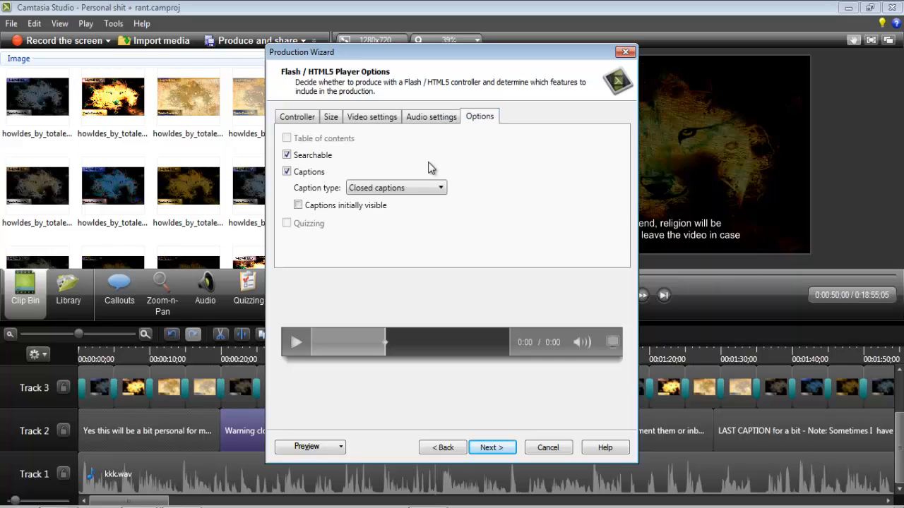
click(432, 186)
click(431, 187)
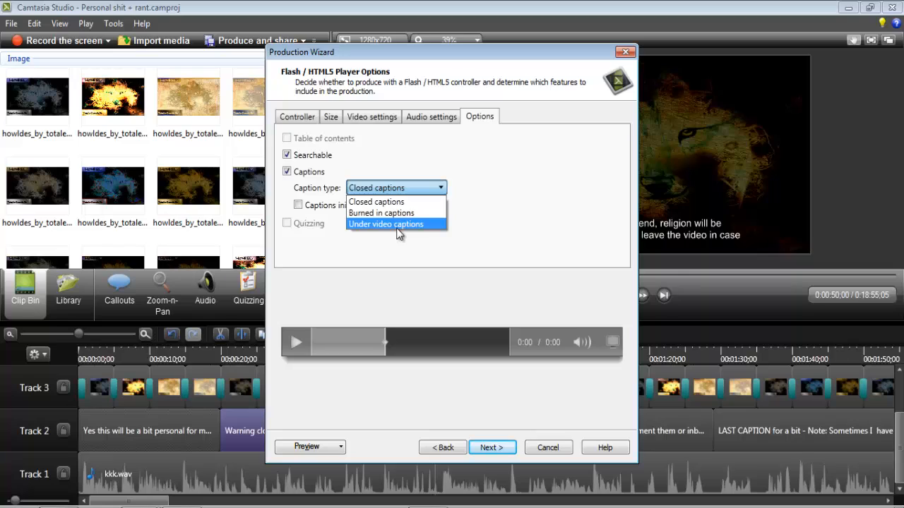
click(465, 242)
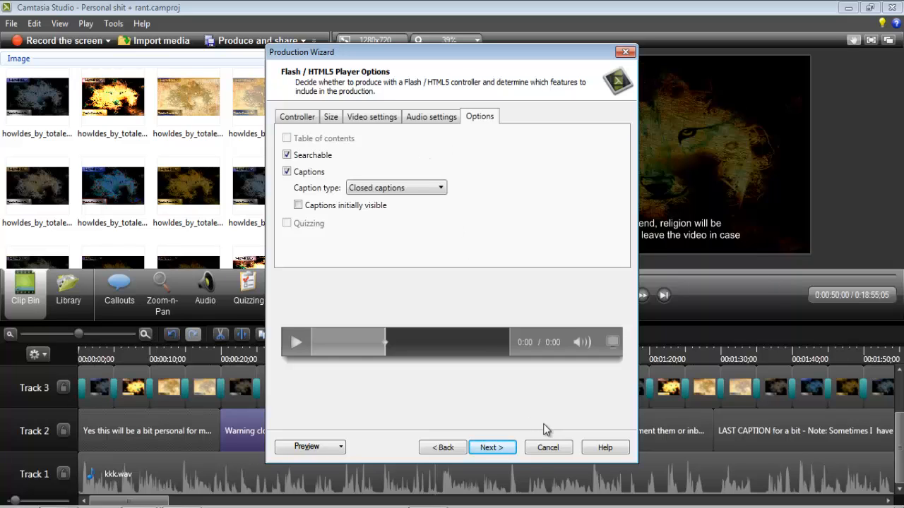
- Look over the project information fields in the video options without changing them and proceed to the output settings
click(492, 447)
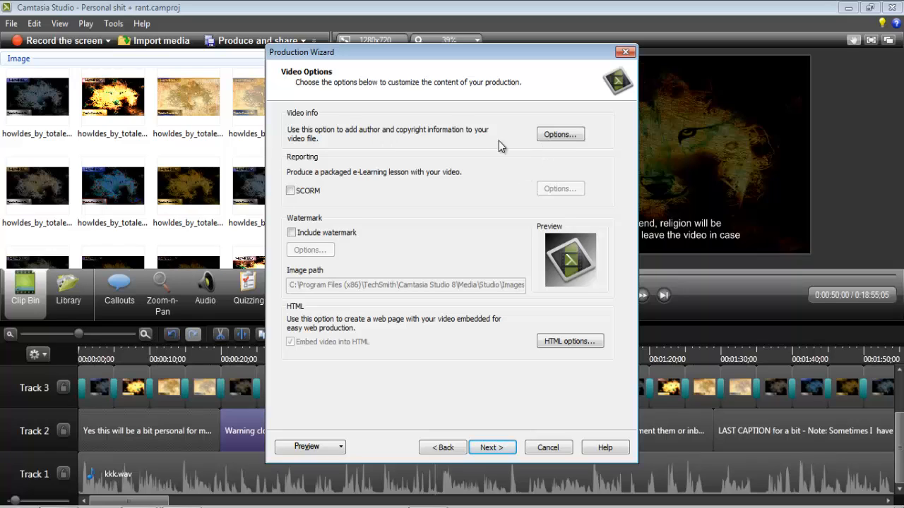
click(550, 137)
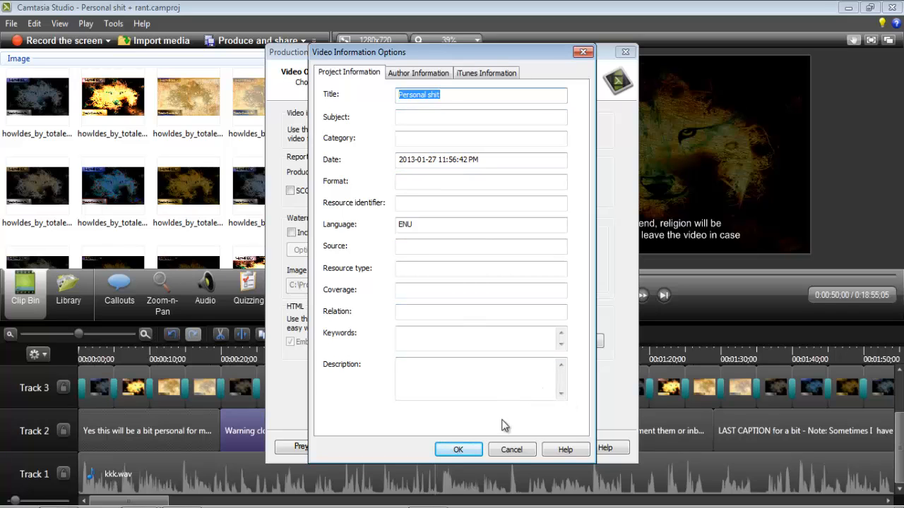
click(501, 449)
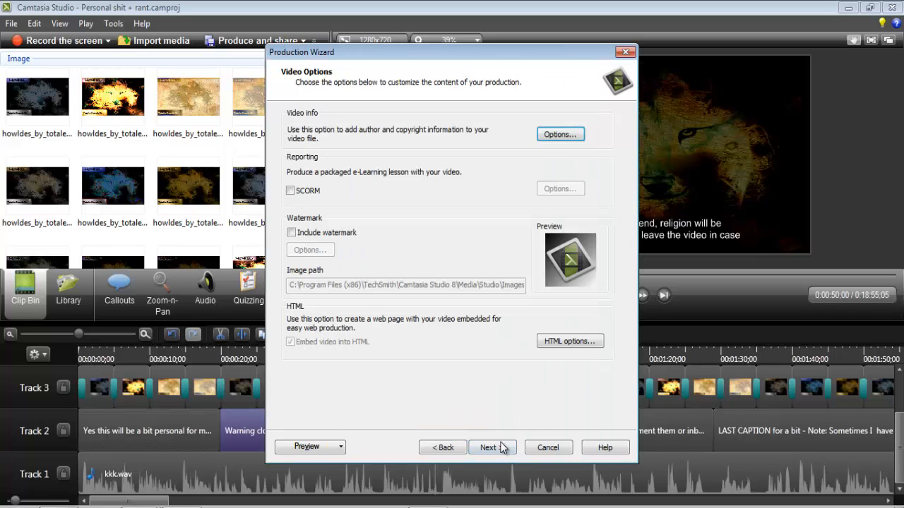
click(499, 449)
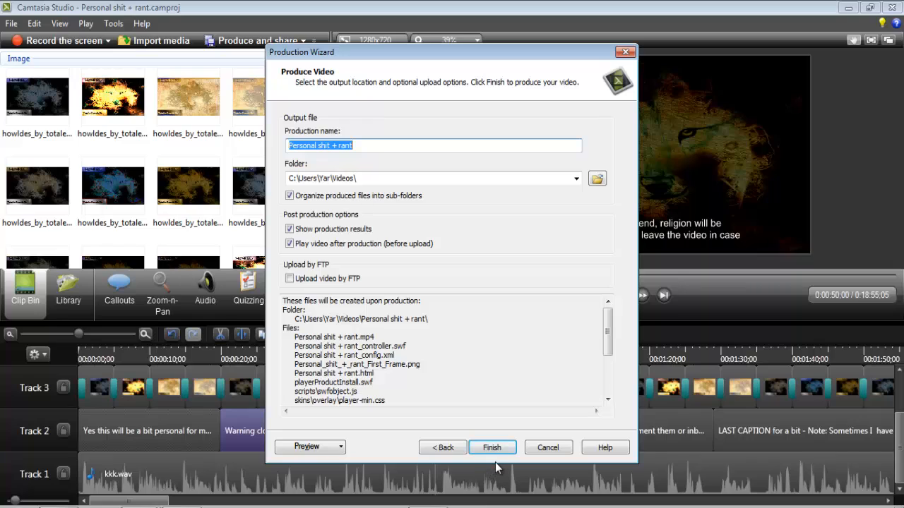
- Review the production name, output folder, file list and preview choices, and cancel the Production Wizard without producing
drag(360, 146, 241, 157)
click(400, 179)
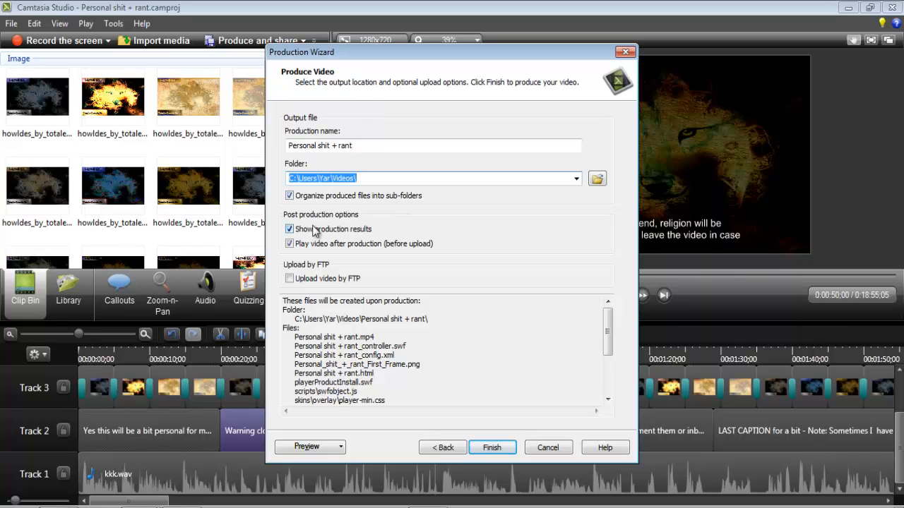
drag(605, 340, 601, 423)
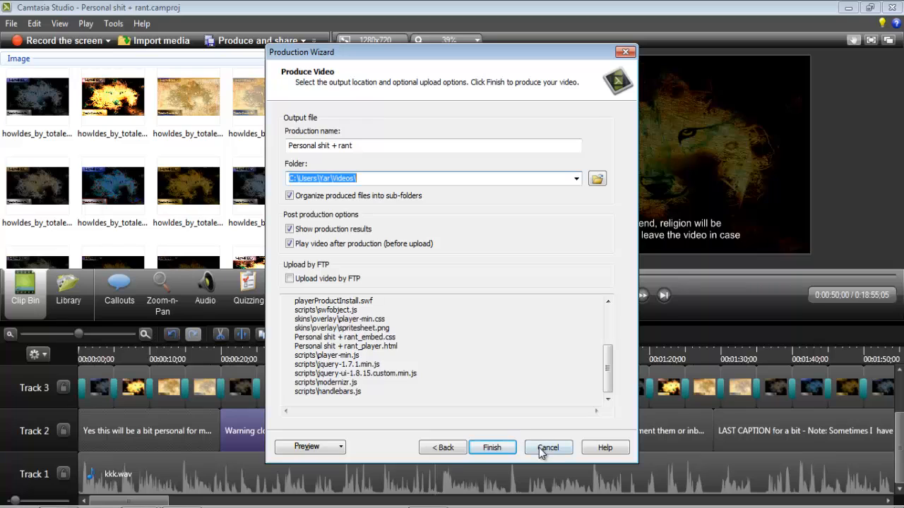
click(343, 447)
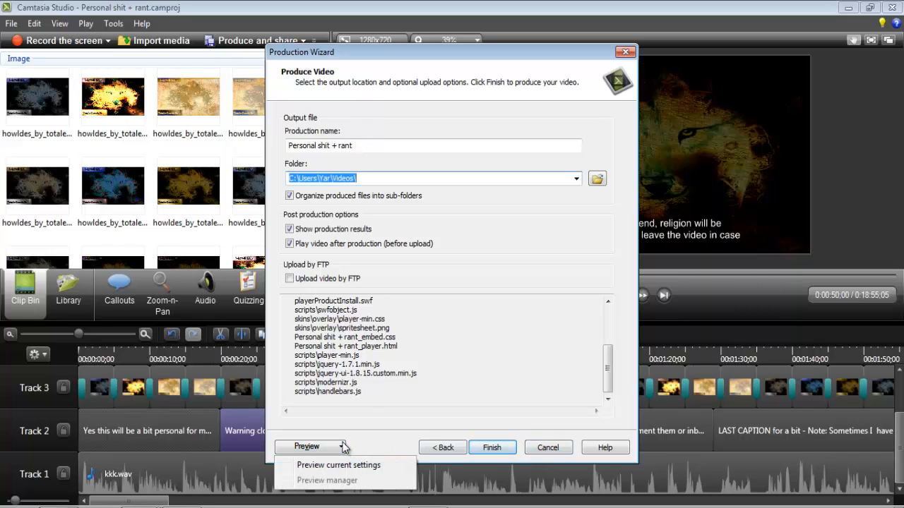
click(377, 442)
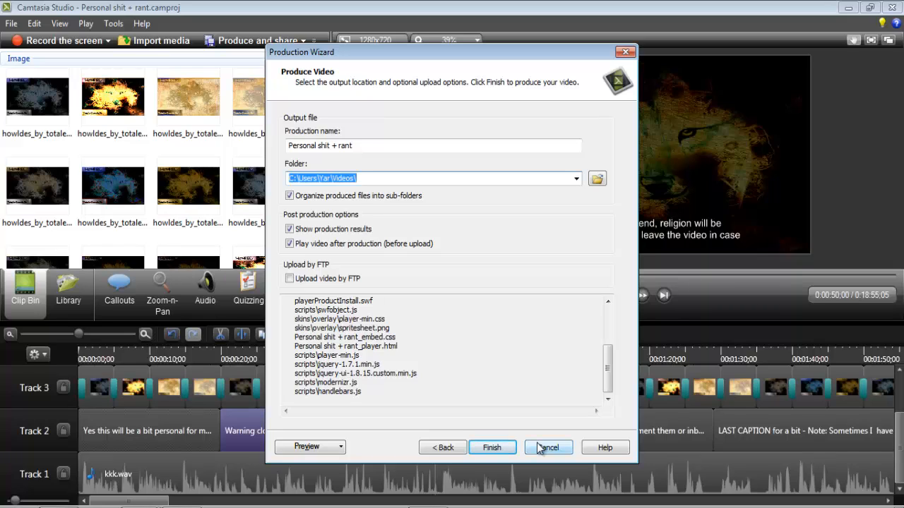
click(537, 443)
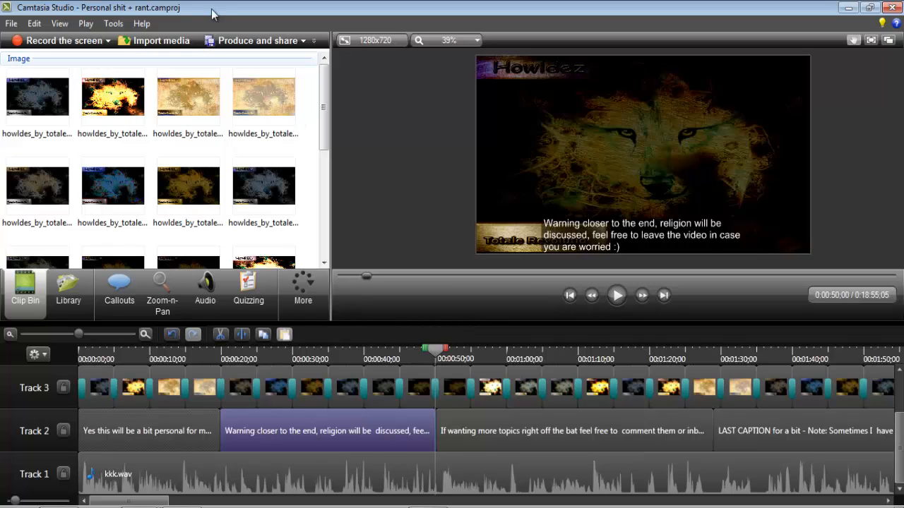
- Look over the available tool commands and the screen and PowerPoint recording choices without starting a recording
click(113, 23)
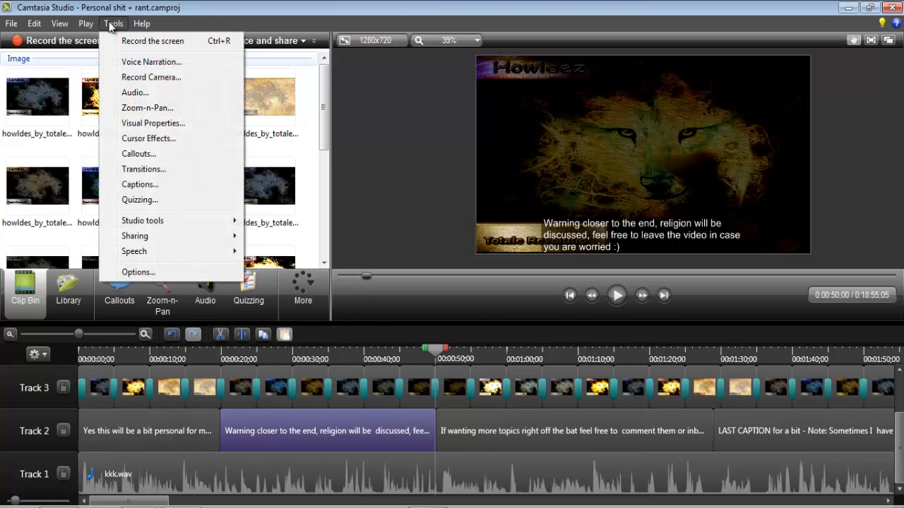
click(111, 23)
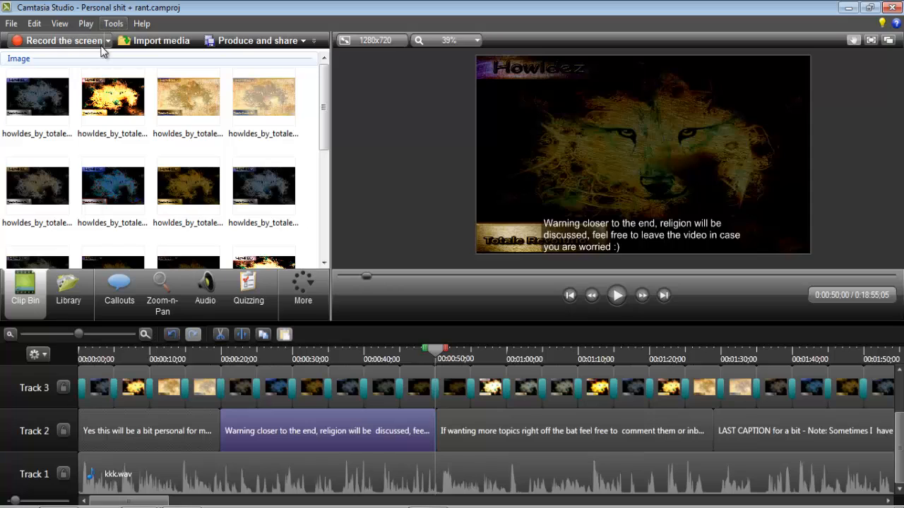
click(107, 42)
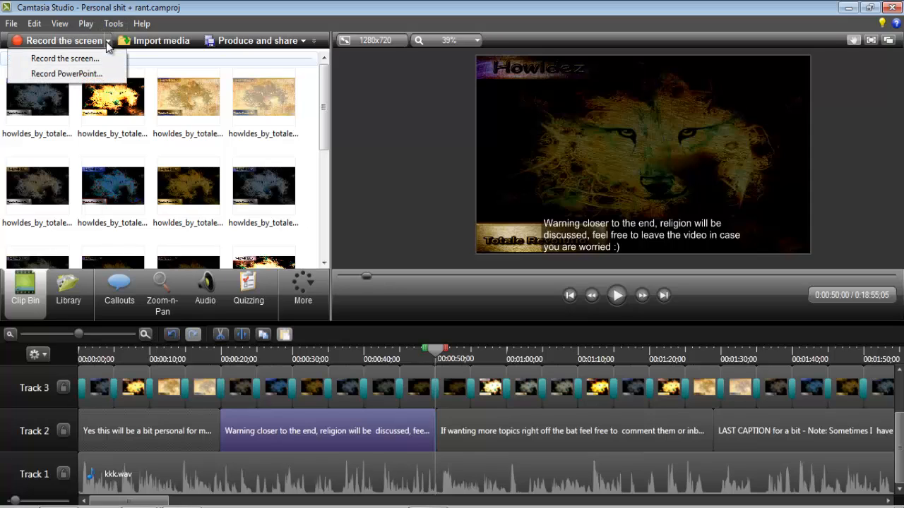
click(107, 44)
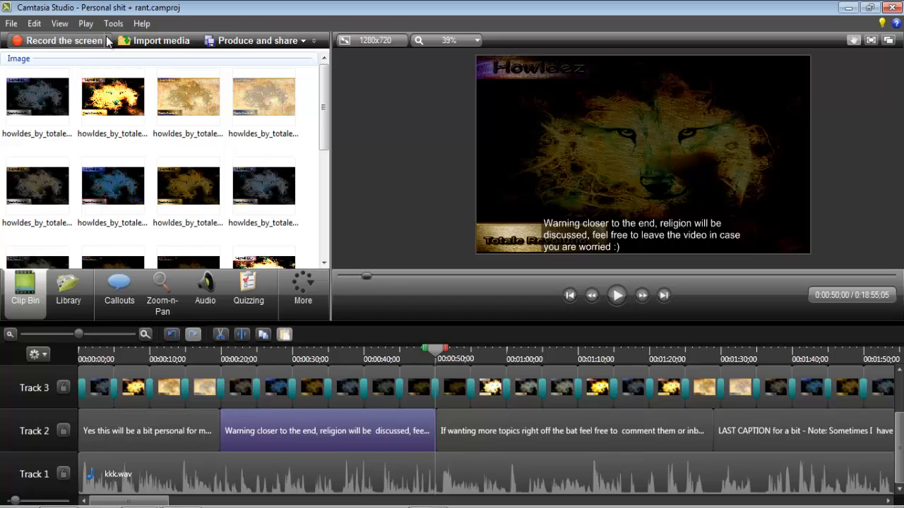
click(108, 43)
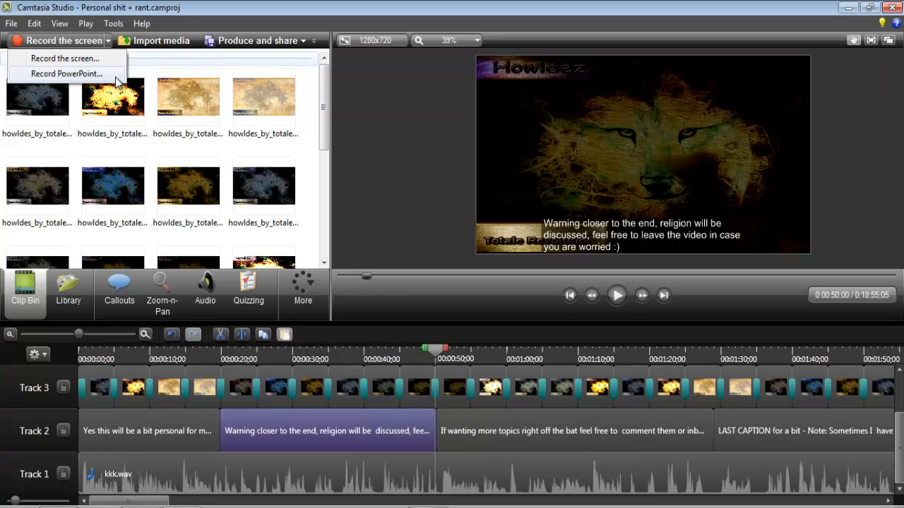
click(251, 6)
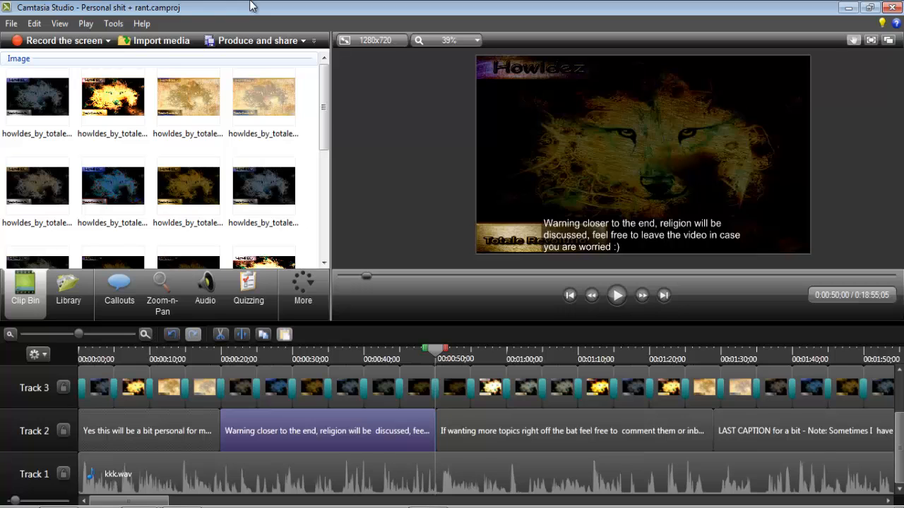
- Start a media import, select all the howldes images in the Howldez Message To The People folder, and widen the file dialog
click(161, 41)
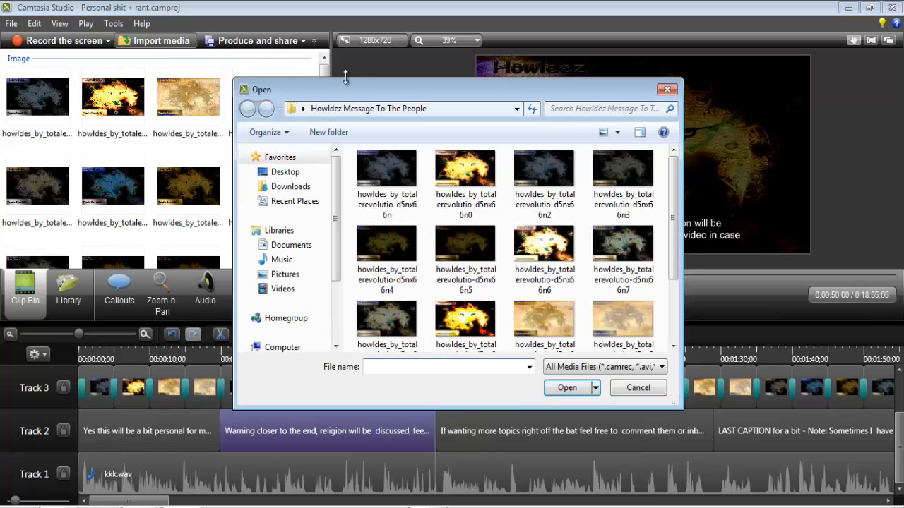
drag(668, 189, 668, 251)
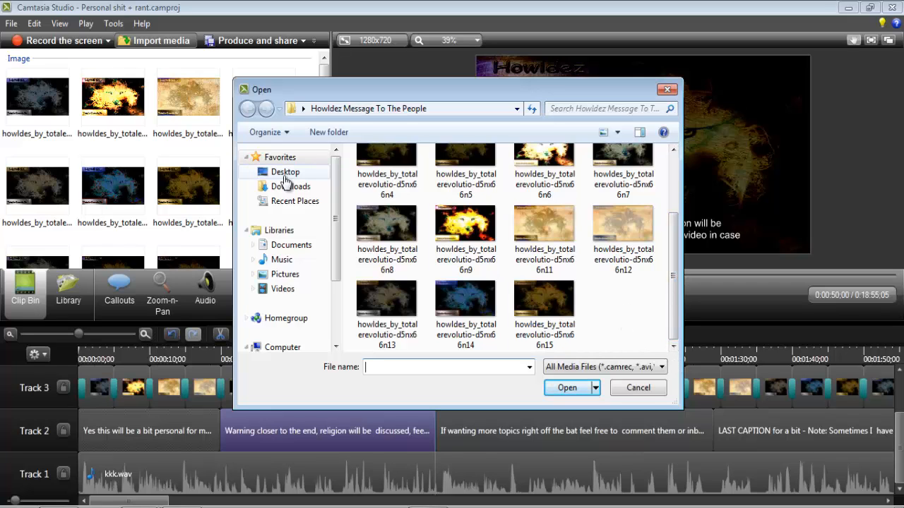
drag(631, 333, 264, 71)
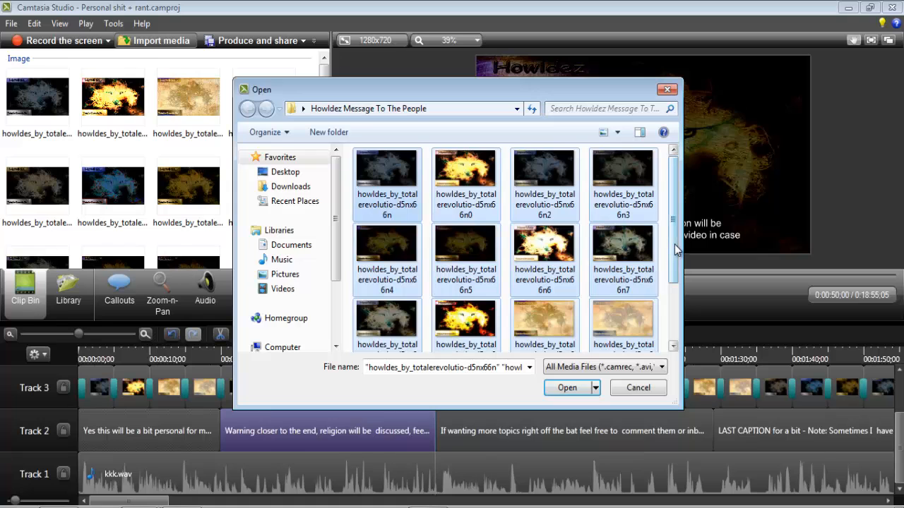
drag(674, 245, 687, 176)
drag(679, 209, 769, 217)
scroll(732, 280, down, 1)
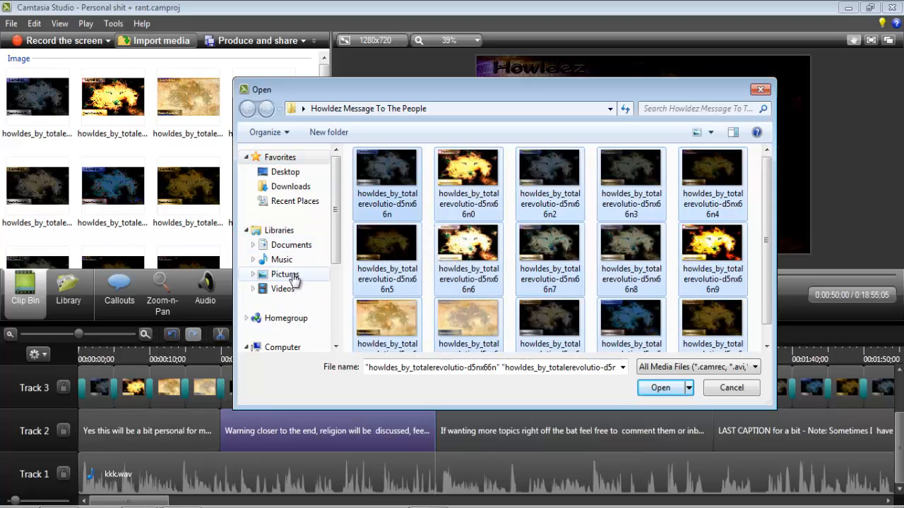
- Browse from the Desktop to the Howldez Message To The People folder, select all its images, and cancel the import
click(282, 172)
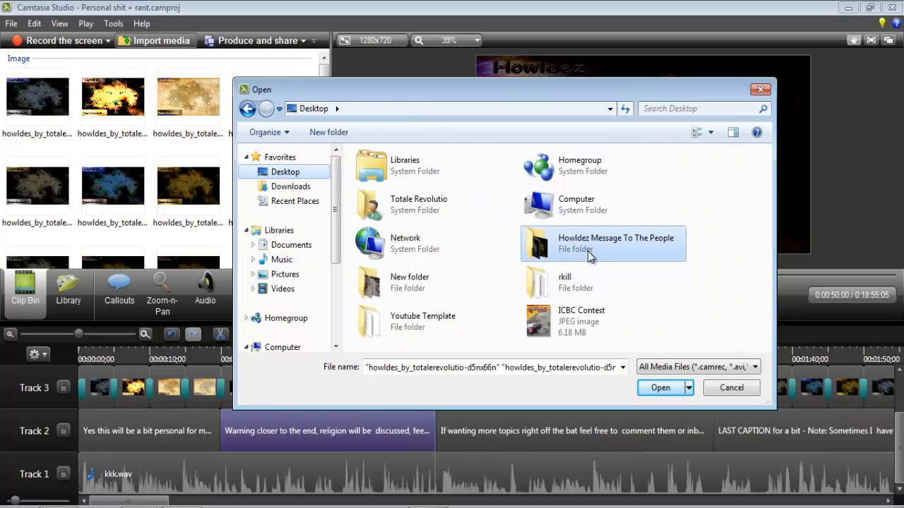
double_click(613, 246)
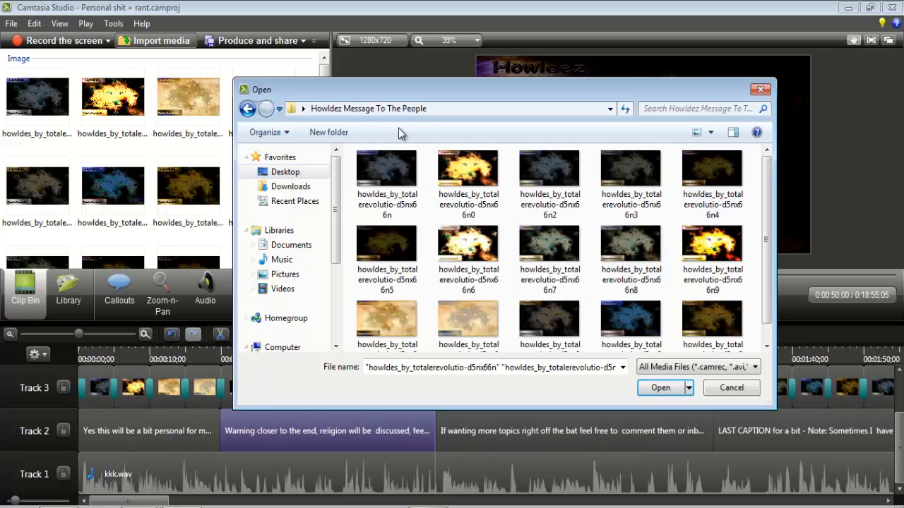
drag(346, 154, 746, 486)
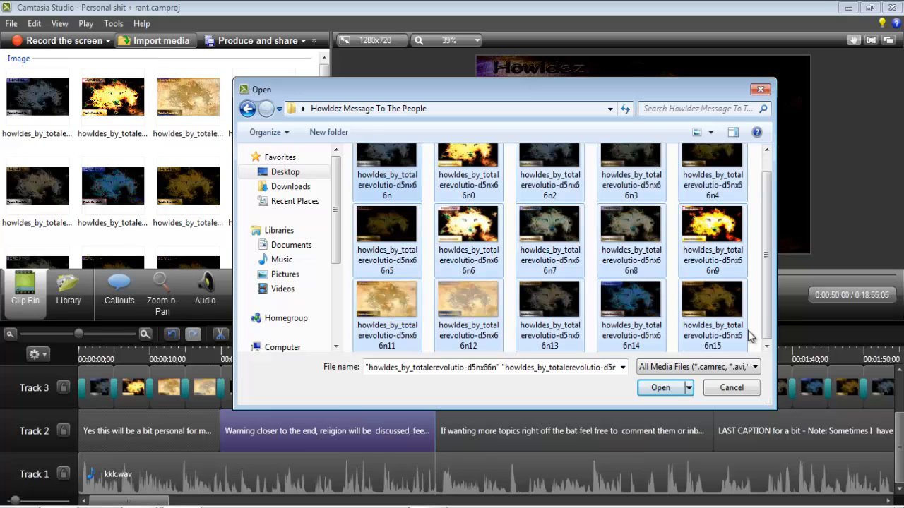
click(715, 390)
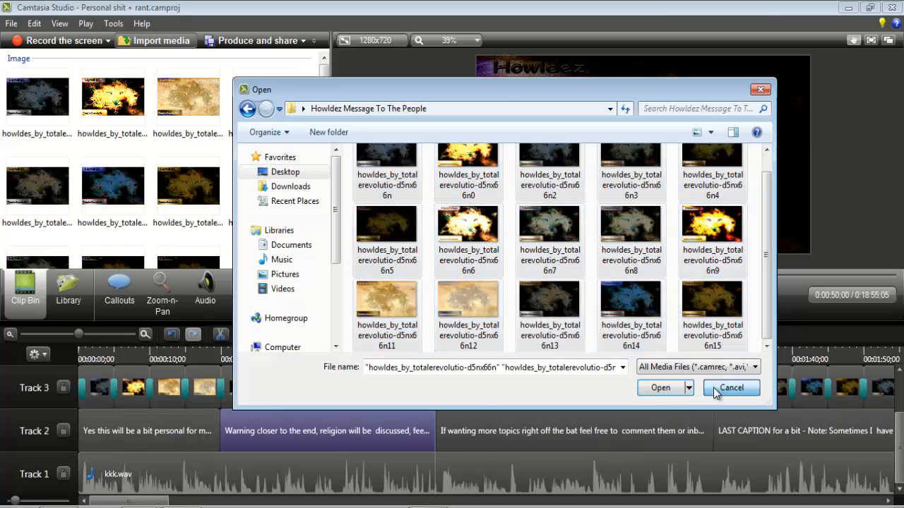
- Select all the images and audio files in the Clip Bin and clear the selection
drag(322, 100, 197, 47)
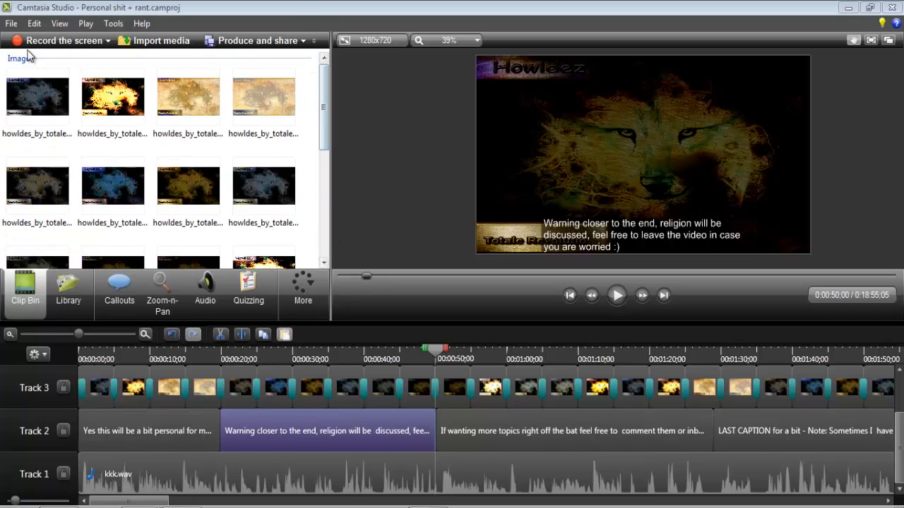
drag(34, 93, 287, 248)
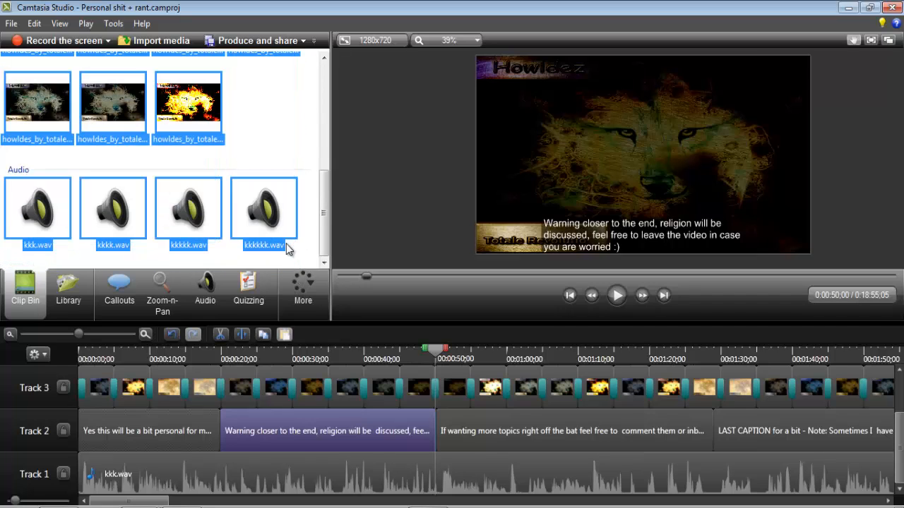
click(245, 137)
drag(324, 211, 312, 47)
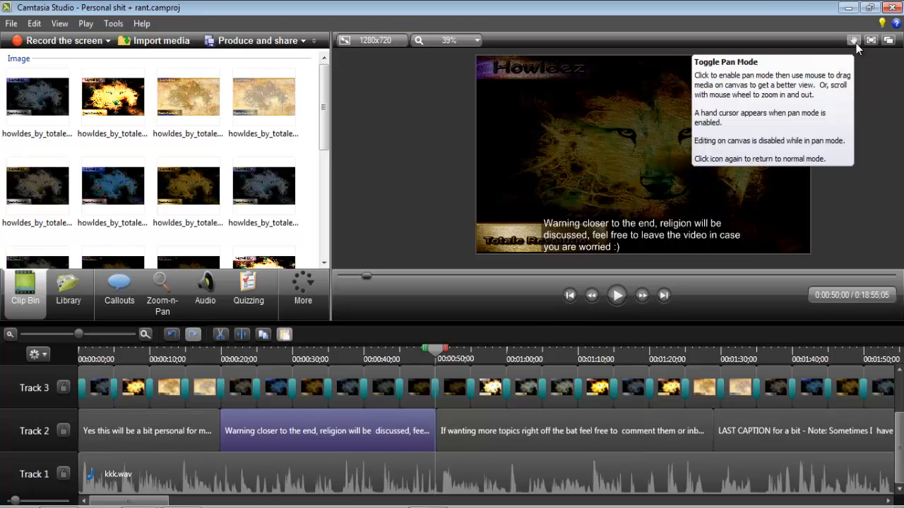
- Enable pan mode, shift the preview canvas slightly, and turn pan mode off again
click(632, 139)
click(852, 40)
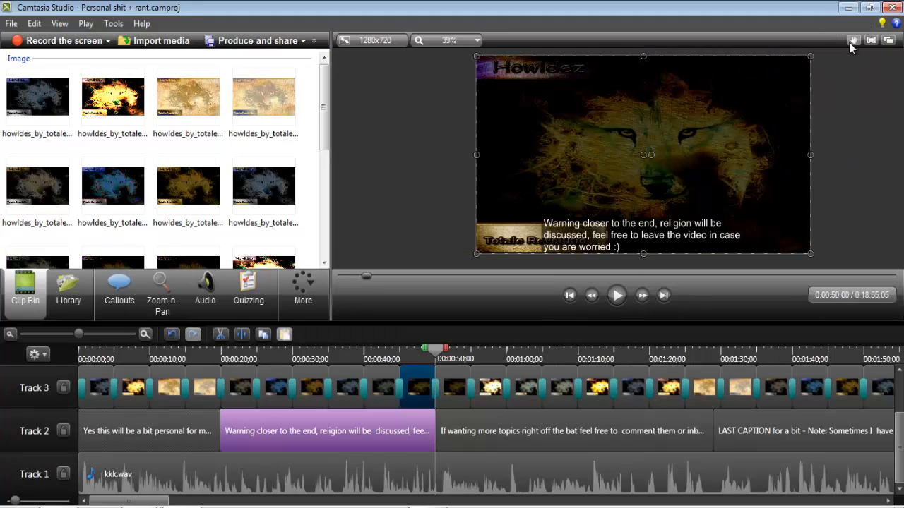
mouse_move(629, 144)
mouse_down()
mouse_move(531, 166)
mouse_move(652, 140)
mouse_move(669, 121)
mouse_move(642, 146)
mouse_up()
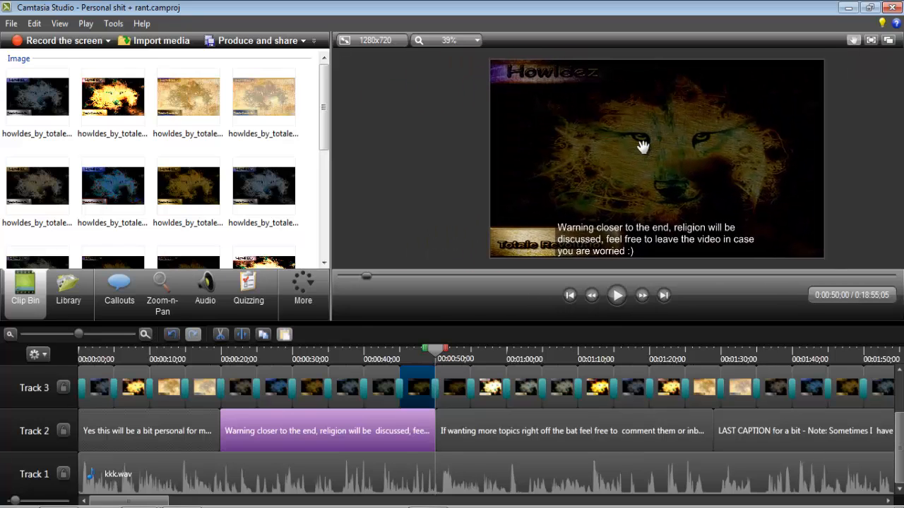
click(853, 40)
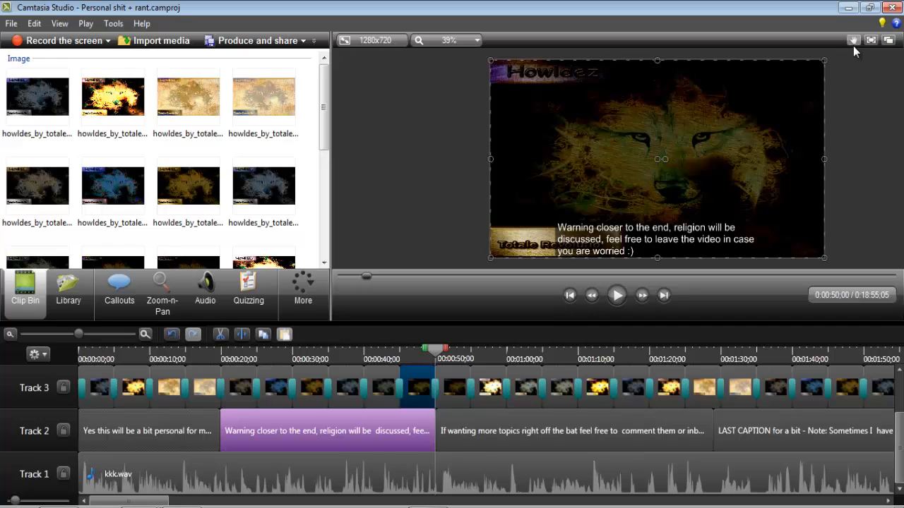
- Try moving and resizing the wolf image on the canvas, snapping it back to the canvas edges
mouse_move(646, 131)
mouse_down()
mouse_move(637, 135)
mouse_move(670, 134)
mouse_move(620, 134)
mouse_move(687, 130)
mouse_move(617, 139)
mouse_move(632, 127)
mouse_move(657, 129)
mouse_move(551, 198)
mouse_move(644, 128)
mouse_move(642, 139)
mouse_move(644, 130)
mouse_move(688, 125)
mouse_move(639, 133)
mouse_up()
drag(743, 107, 745, 109)
mouse_move(827, 158)
mouse_down()
mouse_move(817, 158)
mouse_move(824, 158)
mouse_up()
drag(824, 259, 824, 256)
drag(682, 129, 682, 129)
click(544, 108)
click(494, 65)
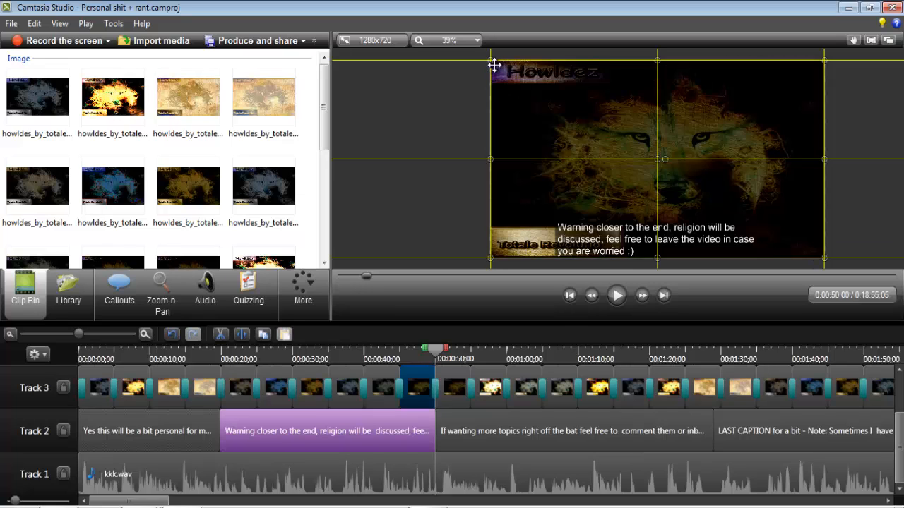
click(501, 243)
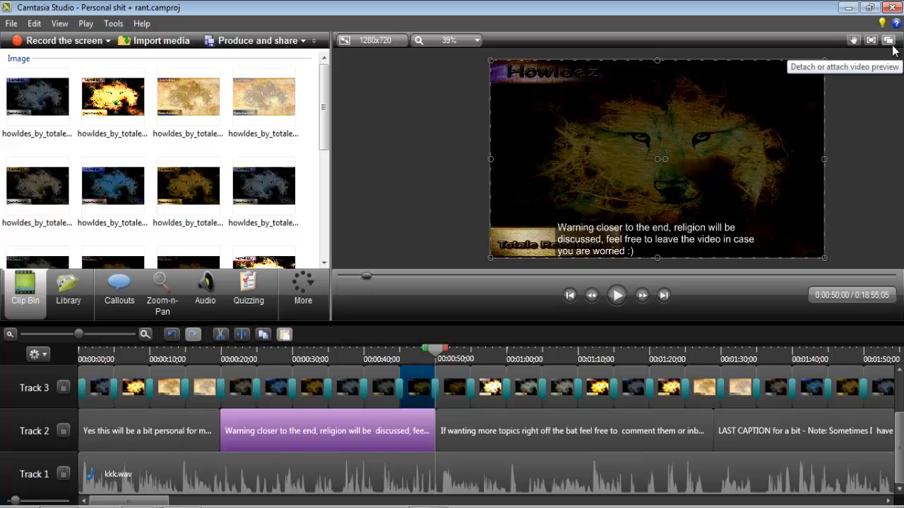
- Detach the video preview into a floating window, move it aside, and attach it back to the main window
click(888, 40)
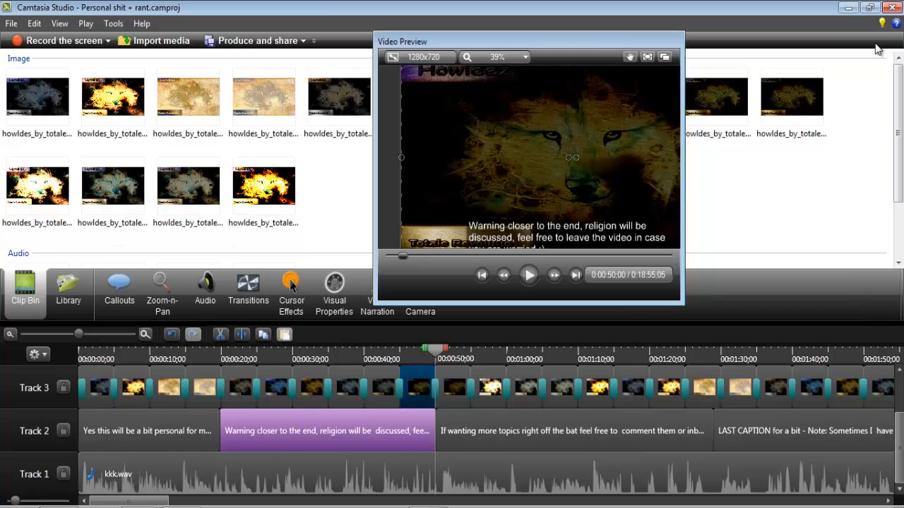
drag(512, 39, 677, 60)
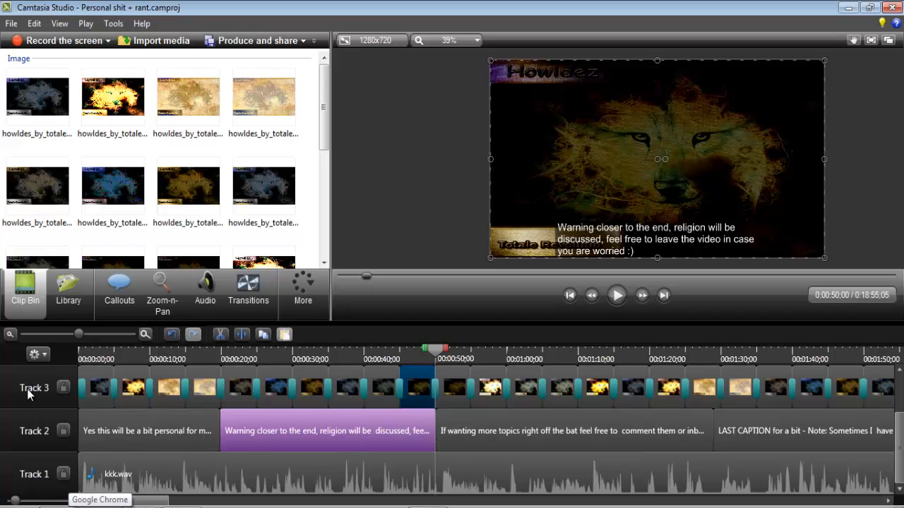
- Review the timeline's marker view and quiz view options and the lock control of Track 3
click(31, 354)
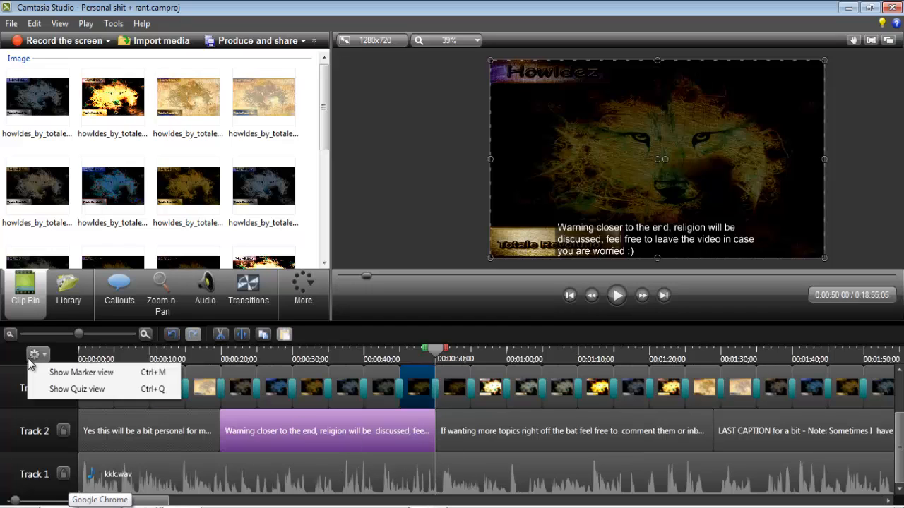
click(2, 362)
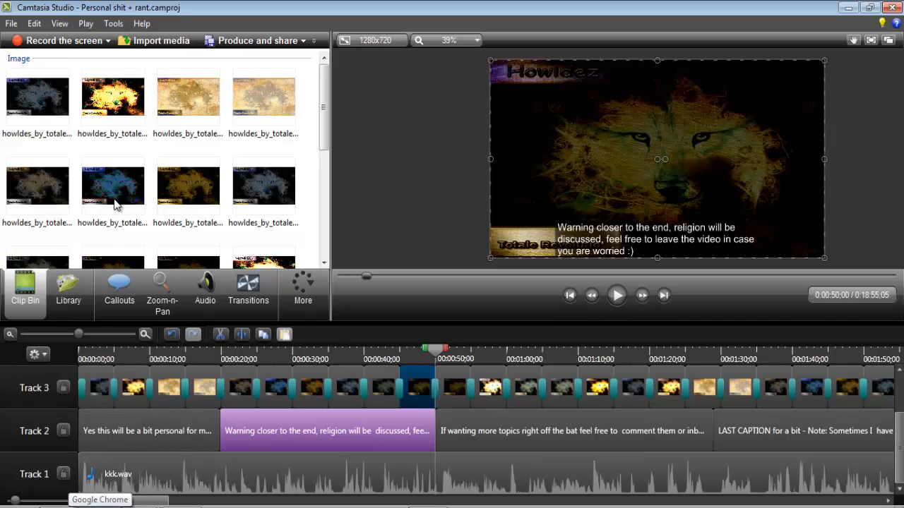
click(61, 388)
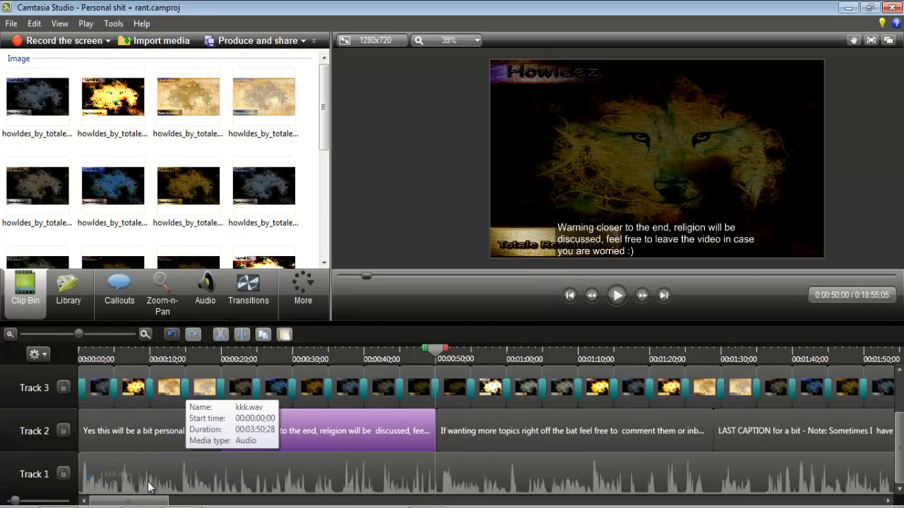
- Select the first caption clip on Track 2 and look over the timeline's tracks up to Track 4
click(148, 486)
click(188, 385)
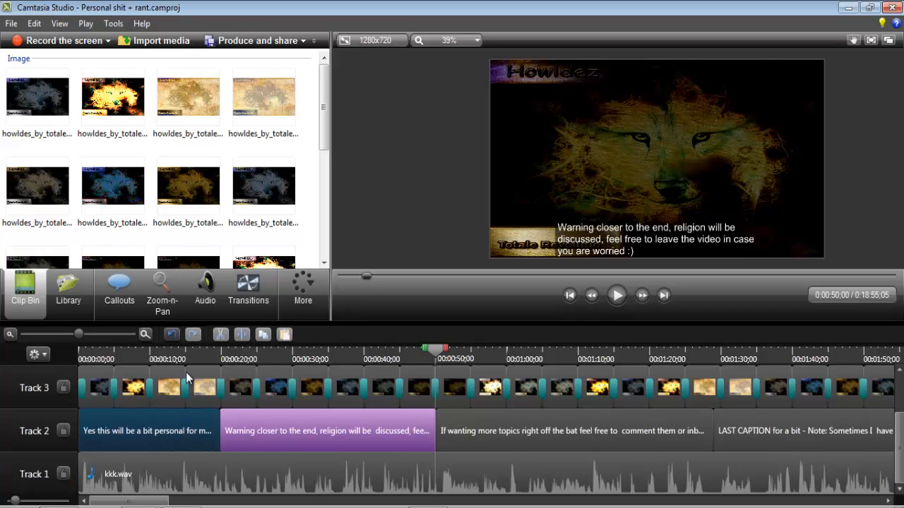
click(169, 431)
scroll(900, 433, up, 2)
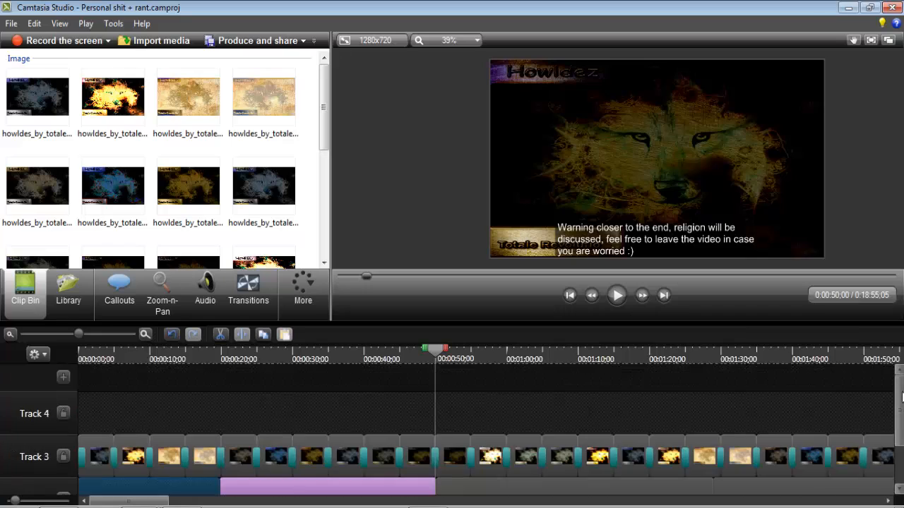
scroll(900, 433, down, 2)
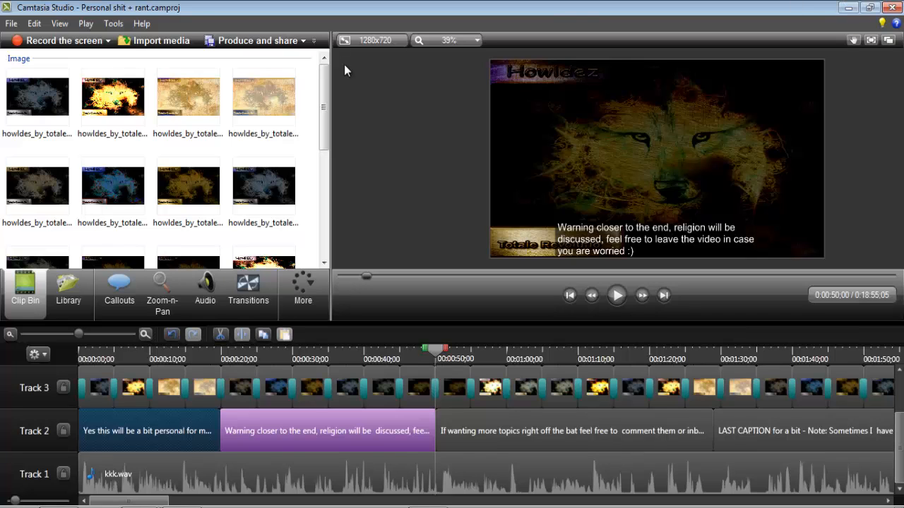
- Look over the help commands and the studio tools, sharing and speech options, and minimize the Camtasia Studio window
click(145, 24)
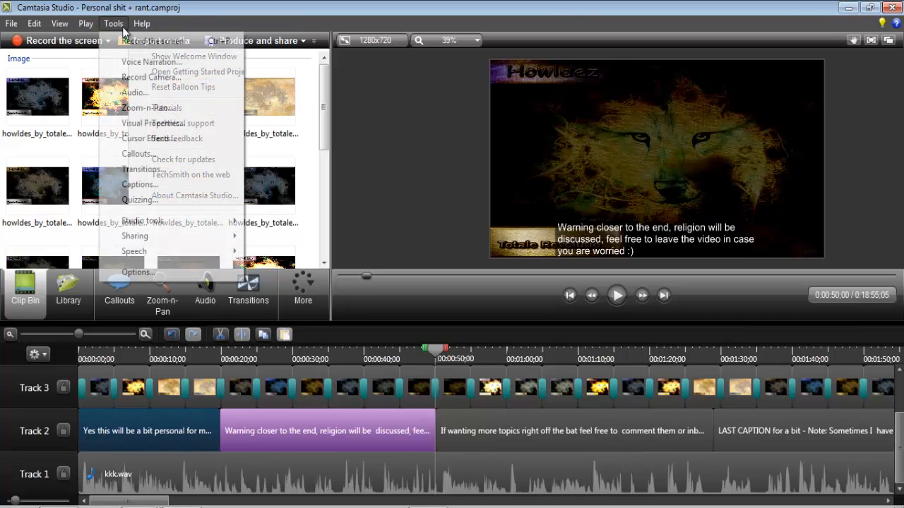
click(123, 24)
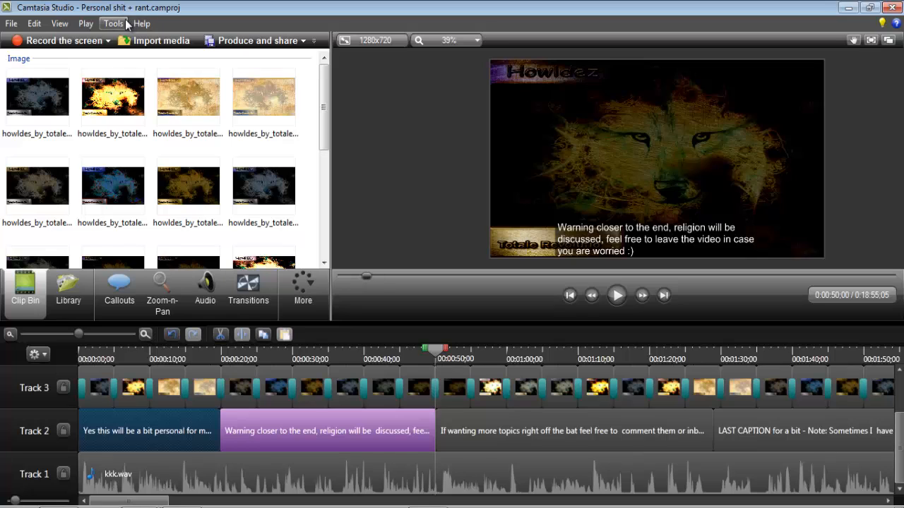
click(115, 25)
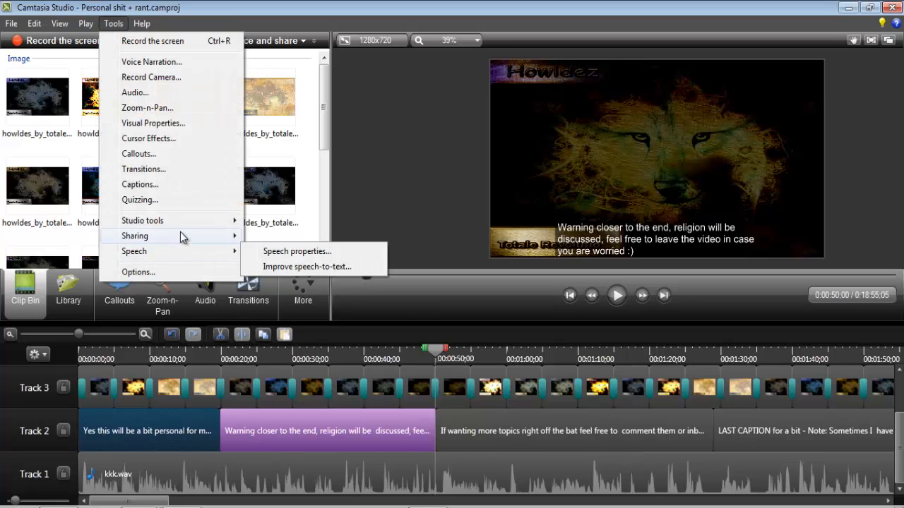
mouse_move(185, 225)
click(329, 3)
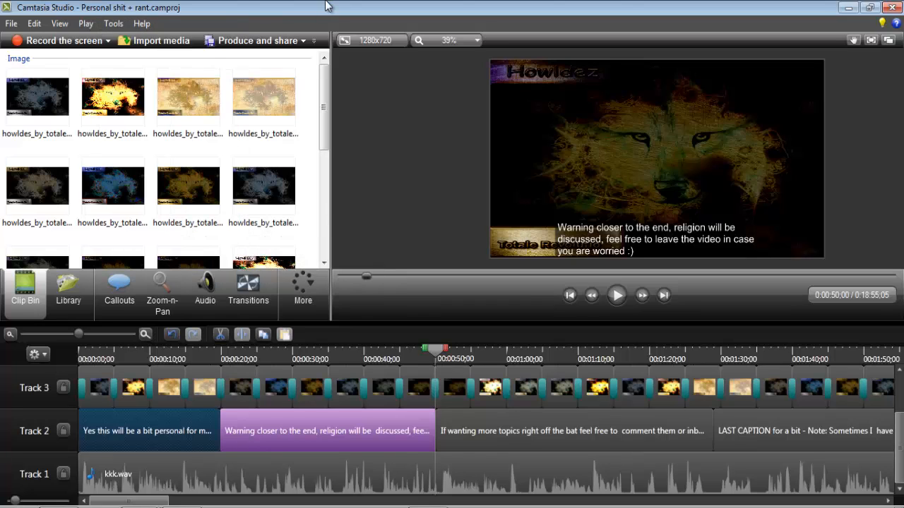
click(847, 7)
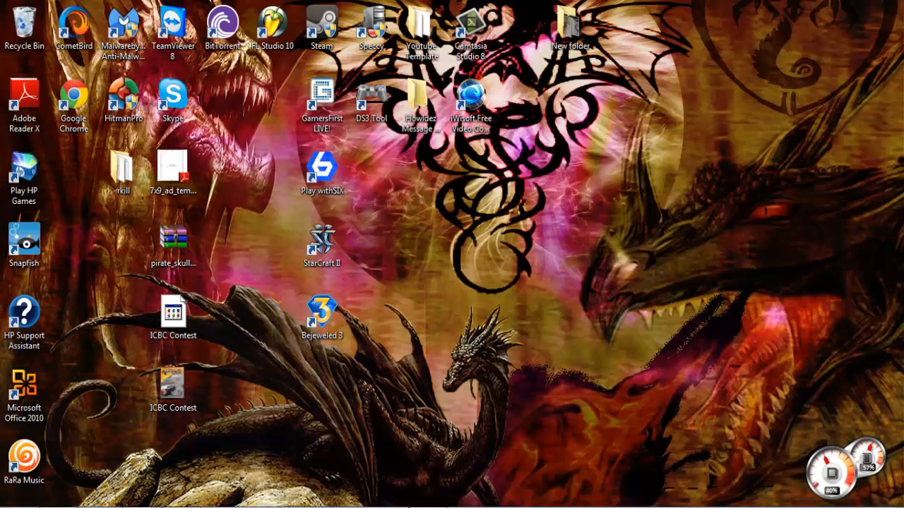
- Restore the Camtasia Recorder window, launch Bejeweled 3 to its main menu, and place the recorder just below the game window
click(428, 507)
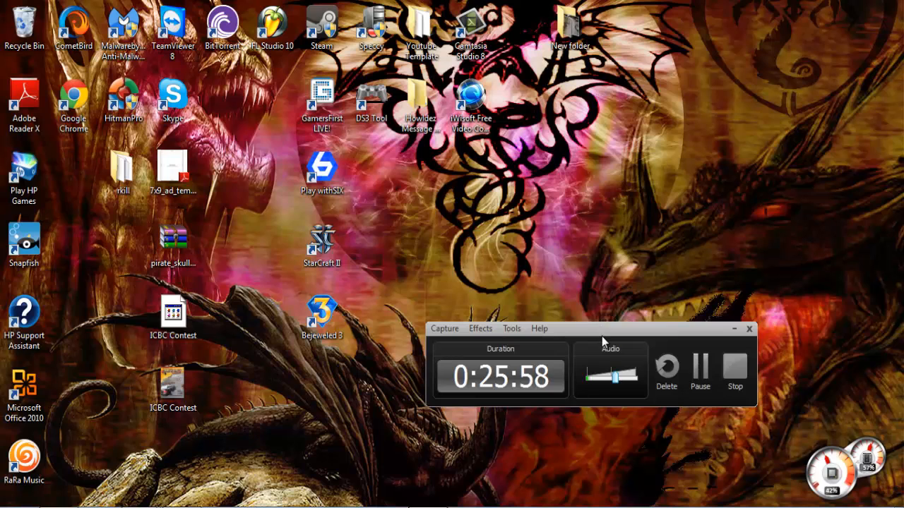
drag(601, 336, 443, 432)
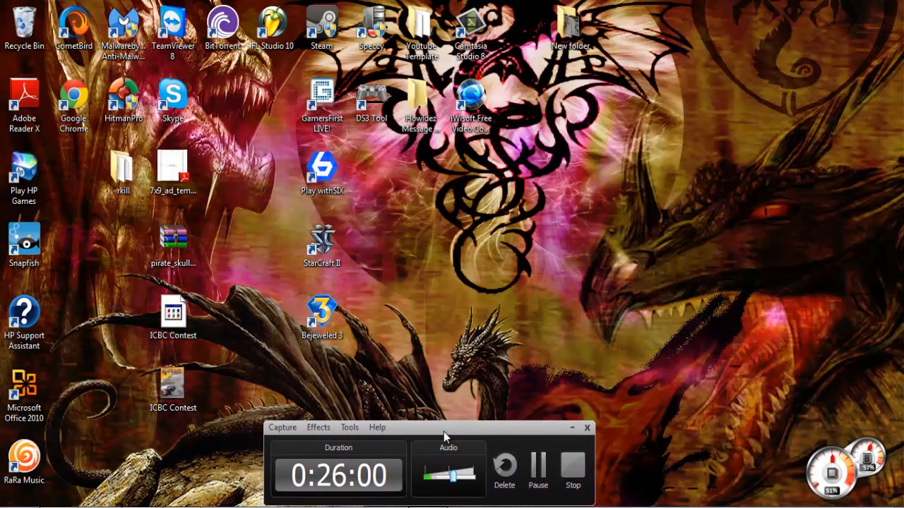
double_click(333, 321)
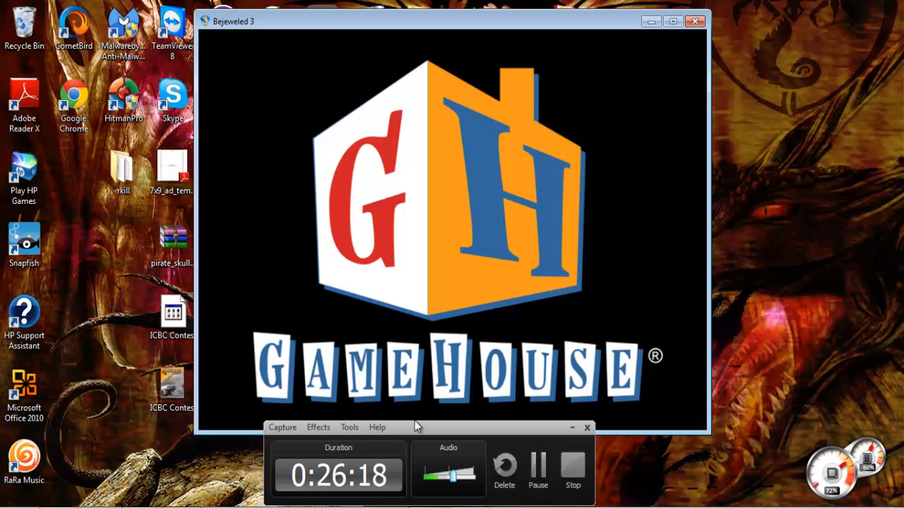
drag(415, 426, 435, 447)
click(465, 375)
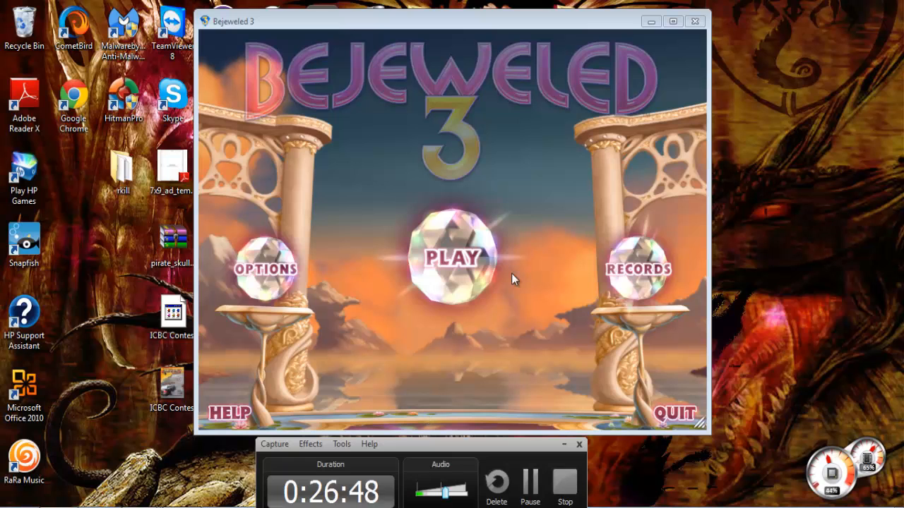
- Close Bejeweled 3 and move the Camtasia Recorder window up to the middle of the desktop
click(698, 21)
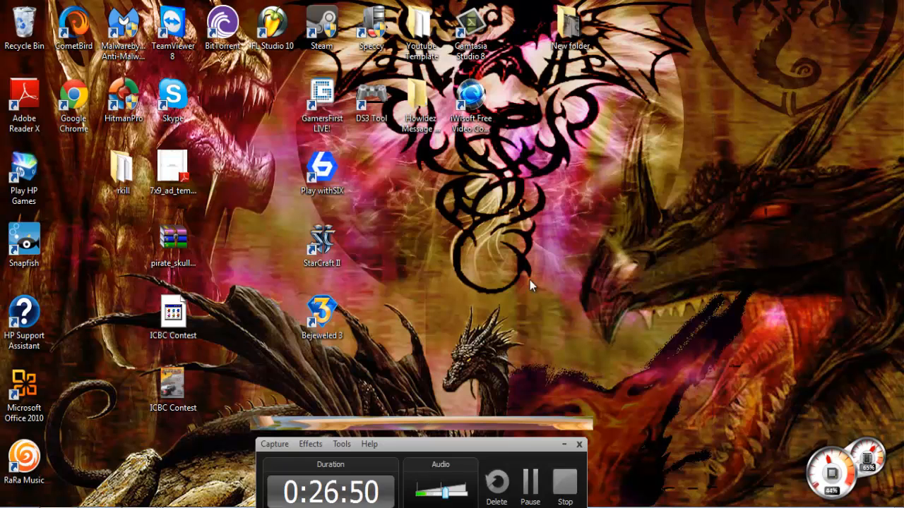
drag(449, 448, 453, 422)
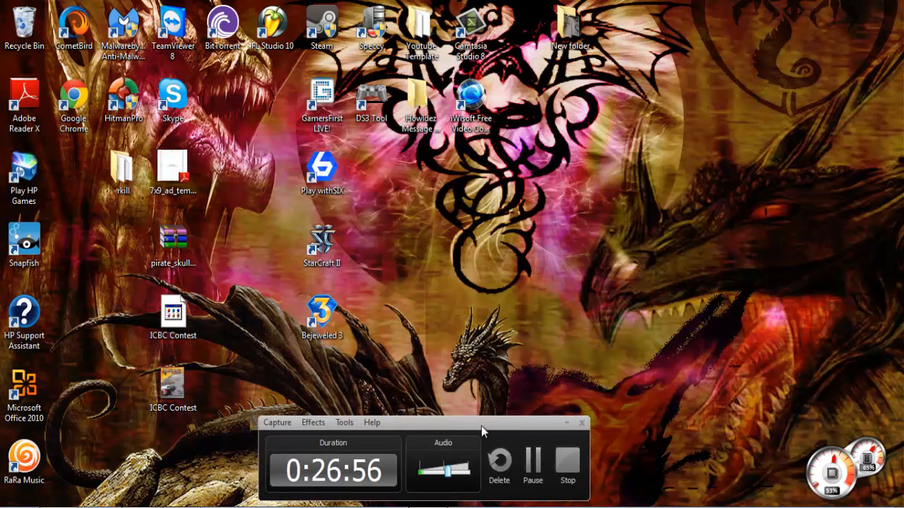
drag(481, 426, 562, 294)
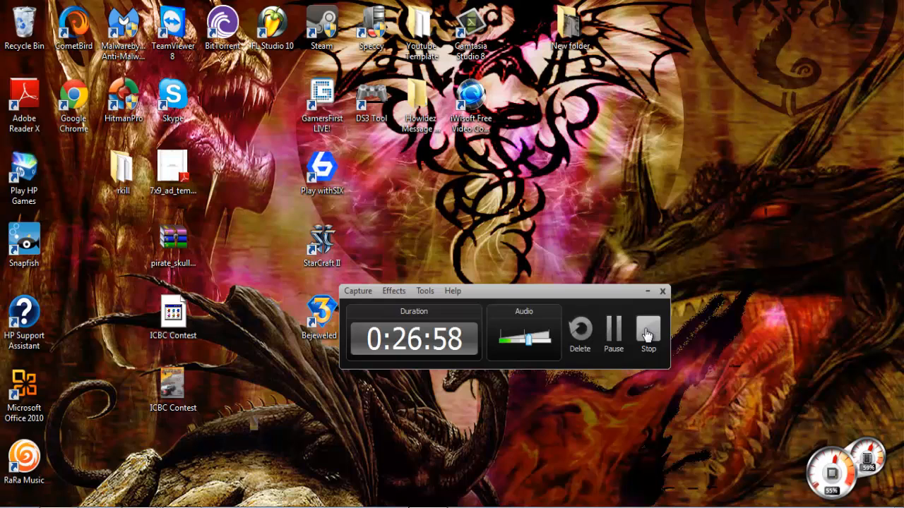